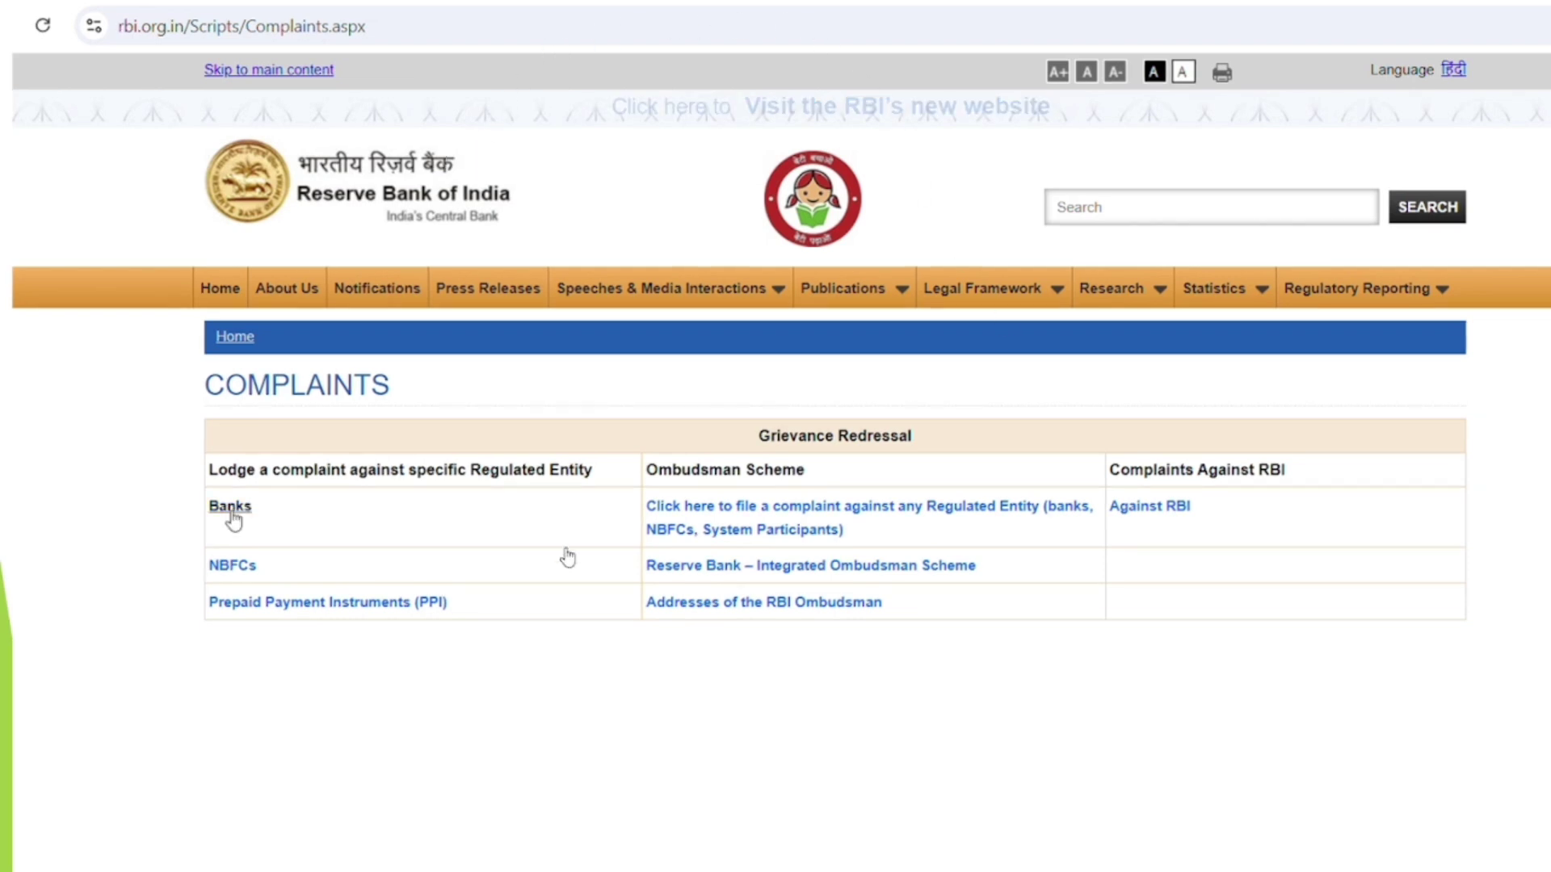
# Step: Open the Banks list for lodging complaints and review the grievance redressal links across all bank categories
pyautogui.click(231, 509)
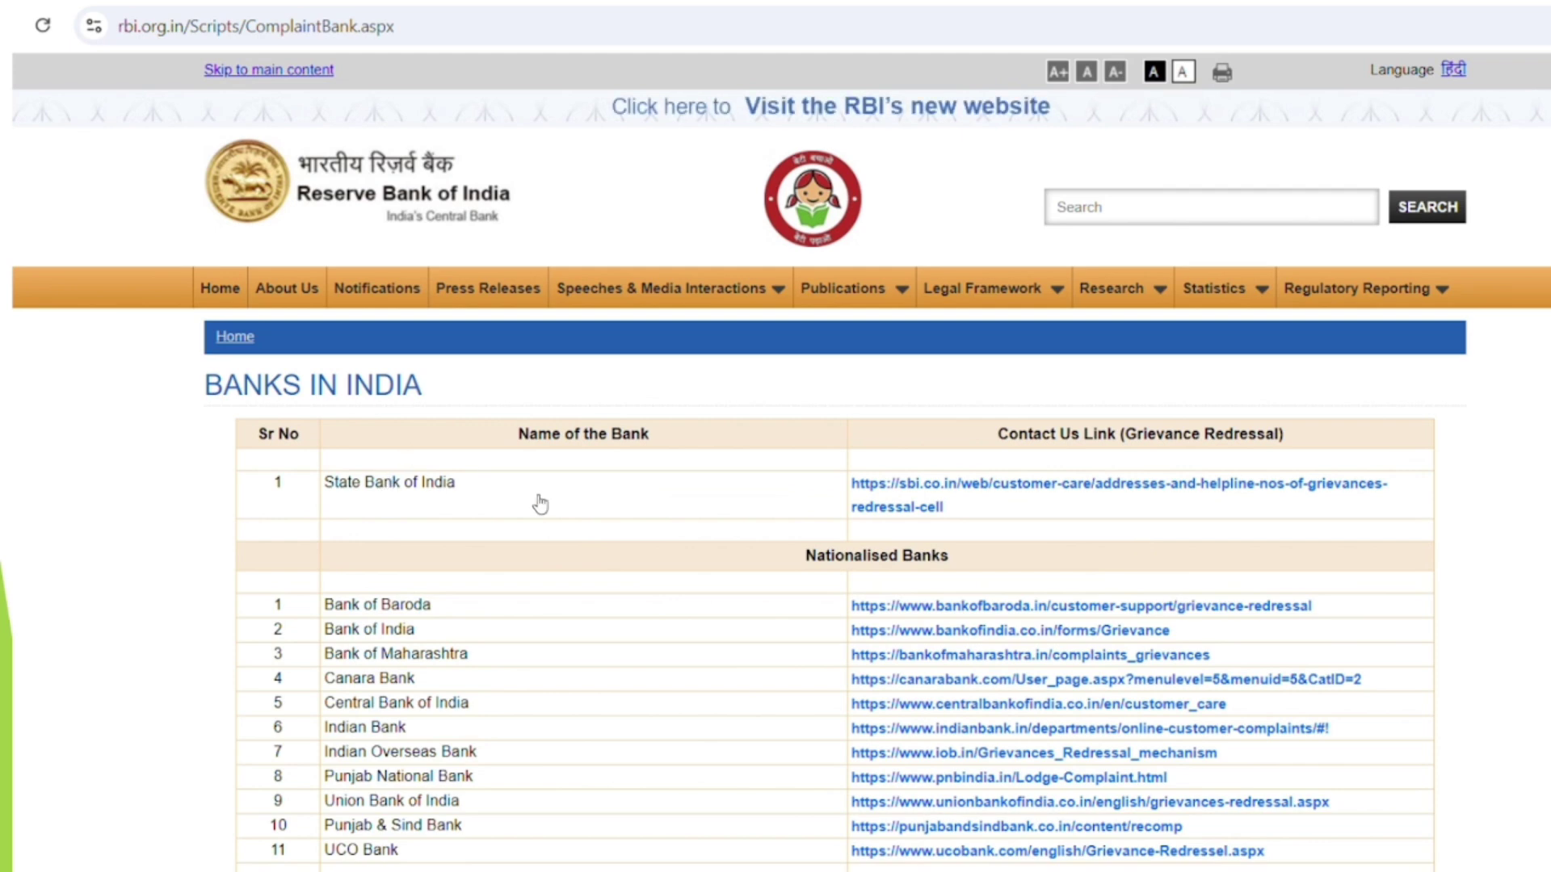
pyautogui.scroll(-3, 925, 517)
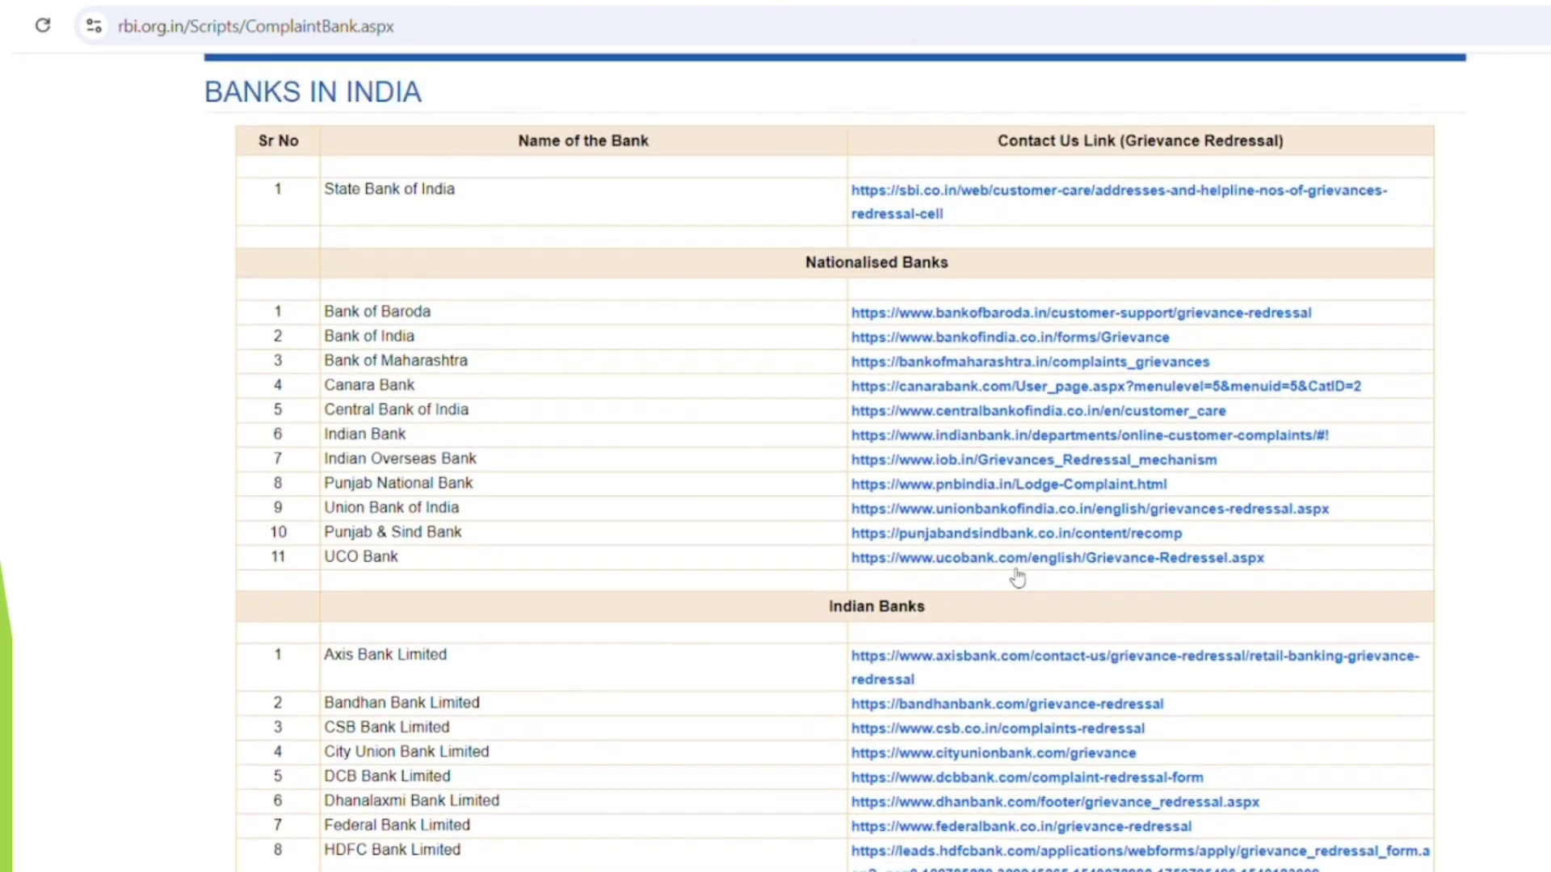
pyautogui.scroll(-1, 1017, 576)
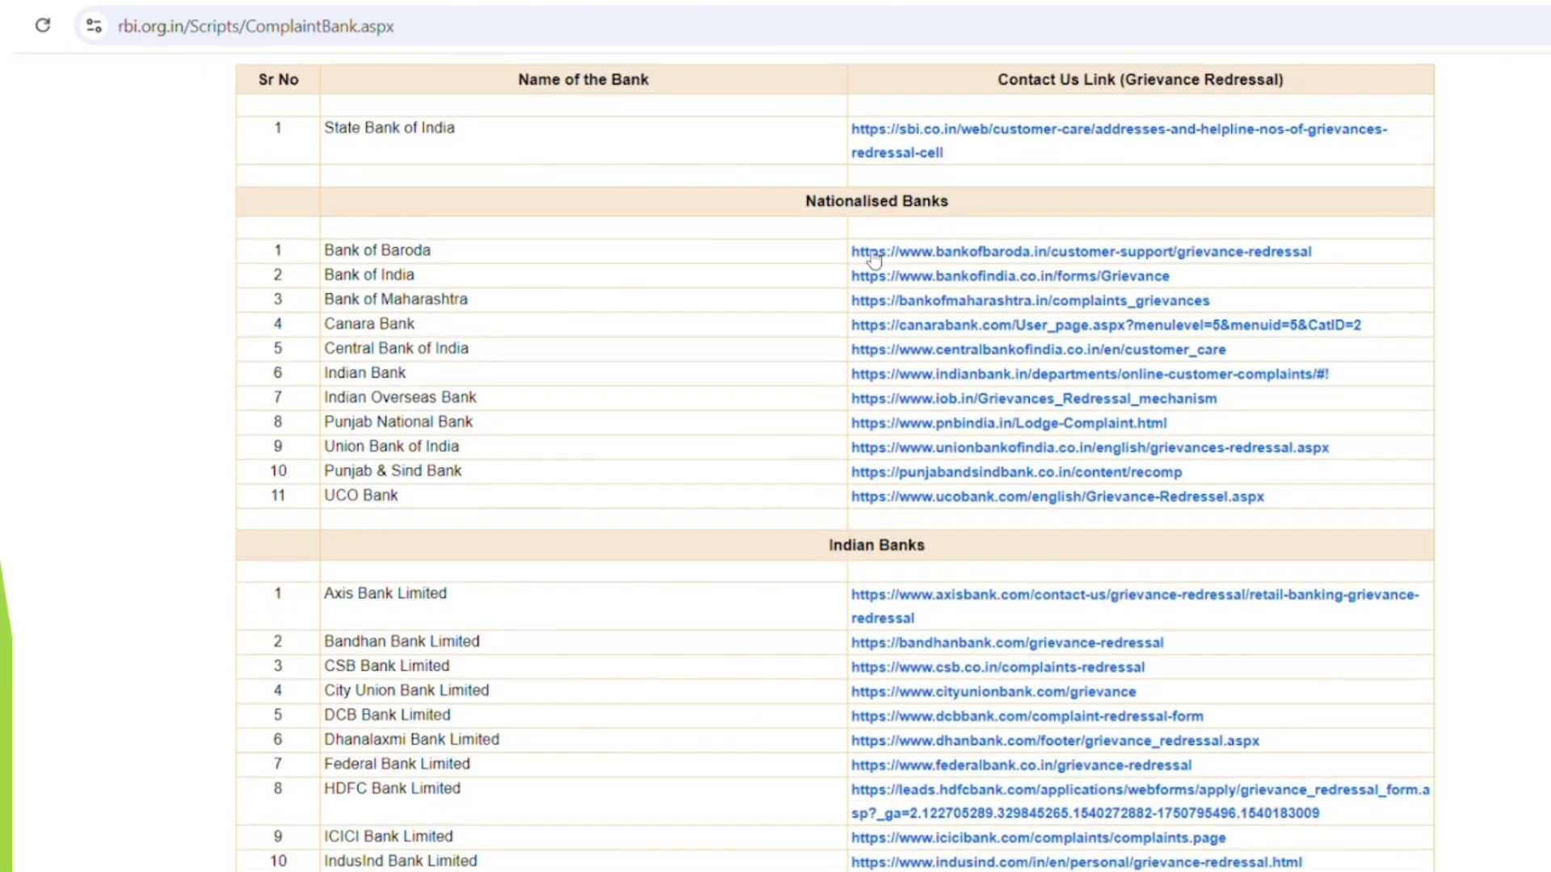
pyautogui.scroll(-7, 871, 258)
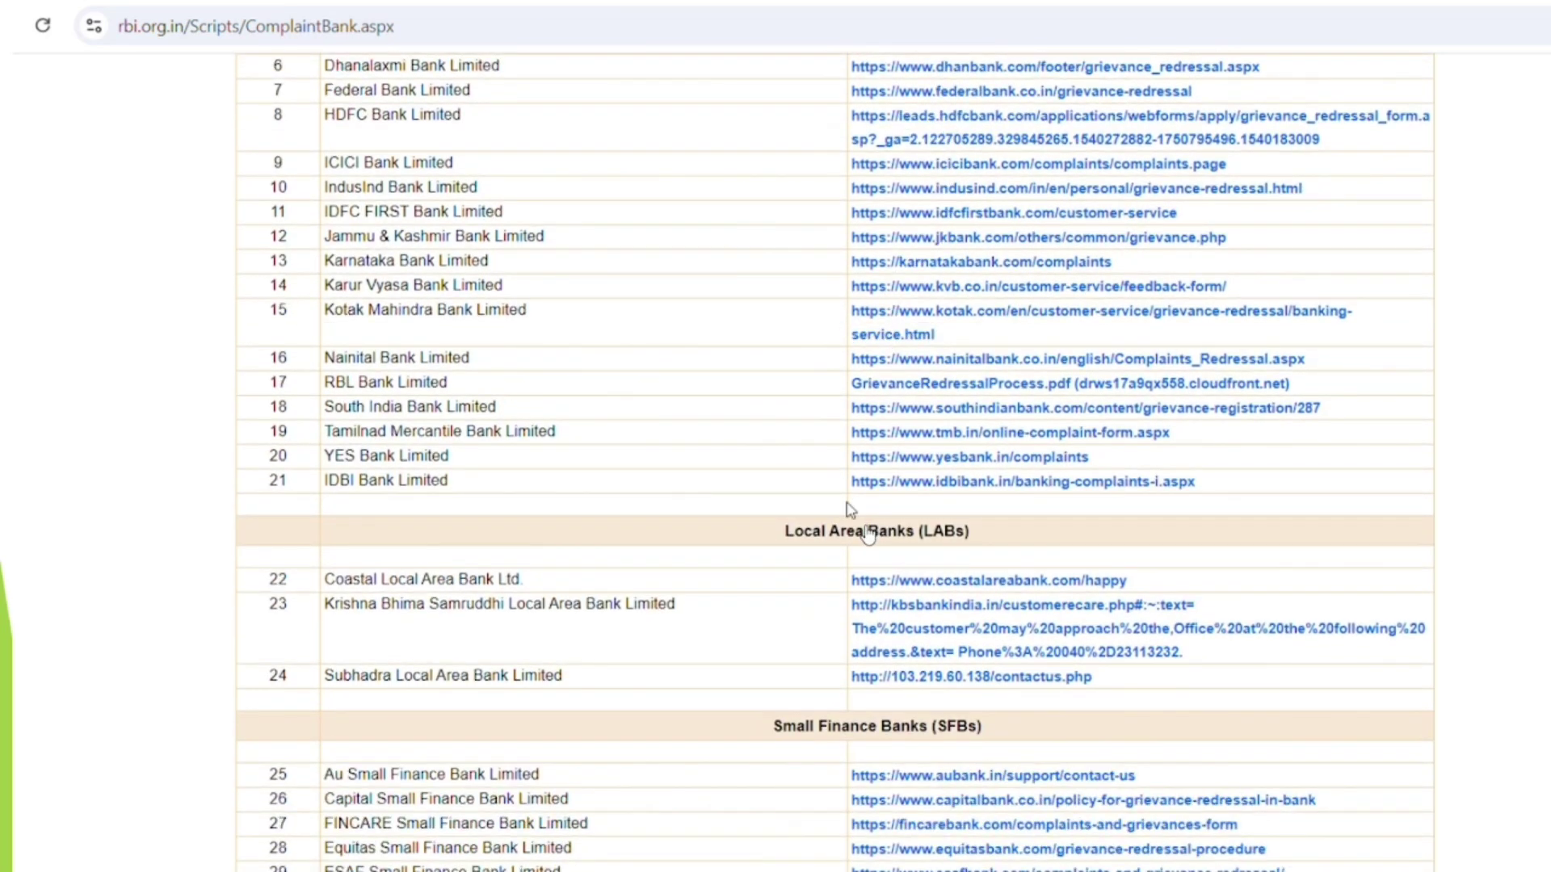
pyautogui.scroll(-7, 967, 749)
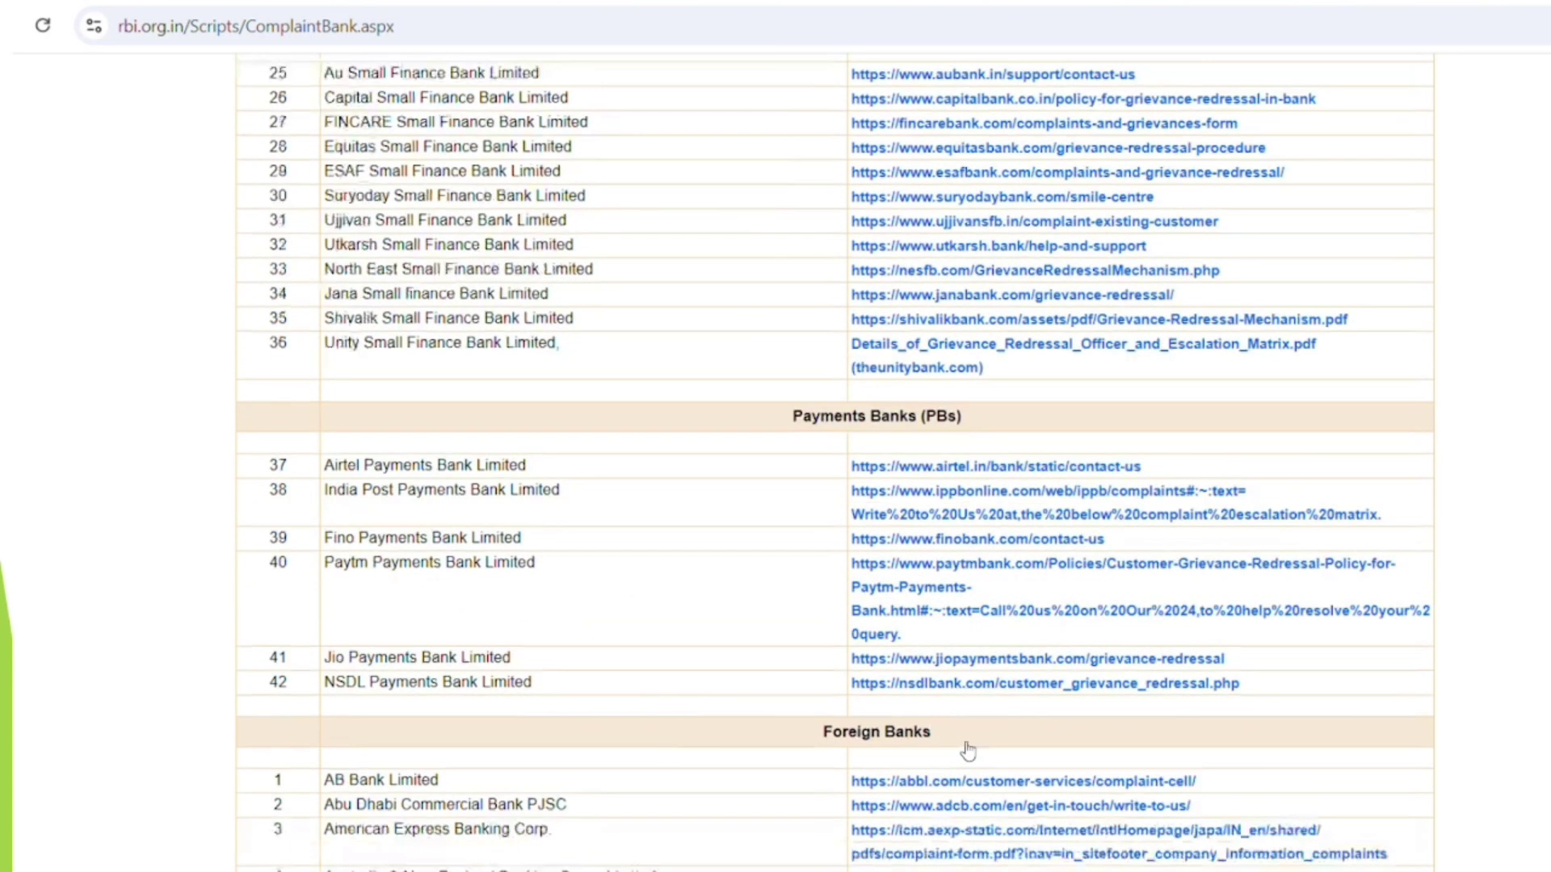
pyautogui.scroll(-2, 967, 749)
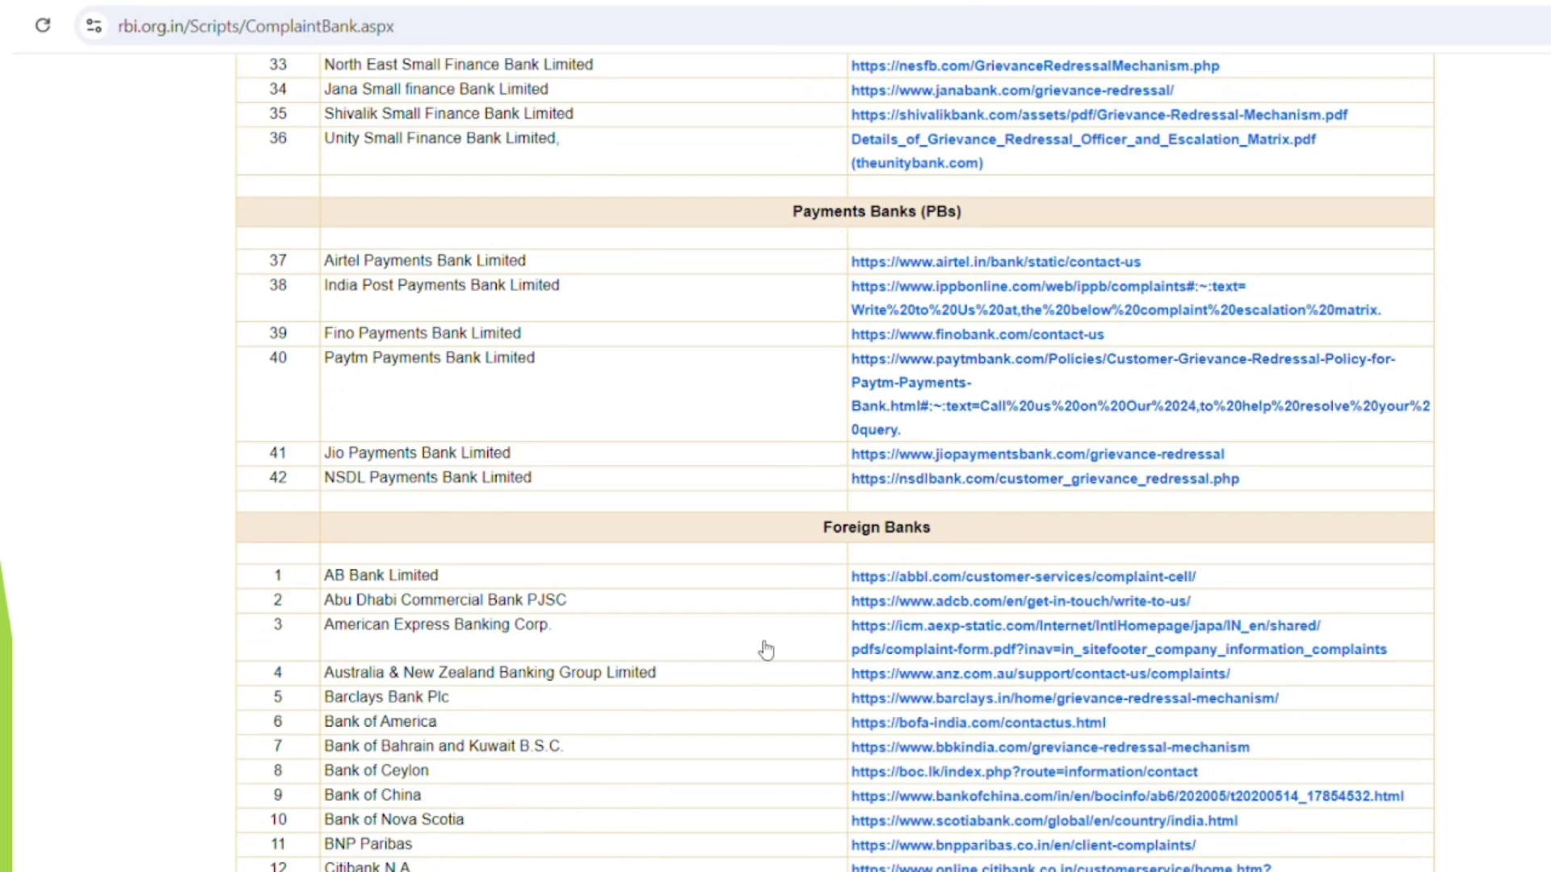
pyautogui.scroll(-9, 764, 651)
pyautogui.scroll(3, 765, 647)
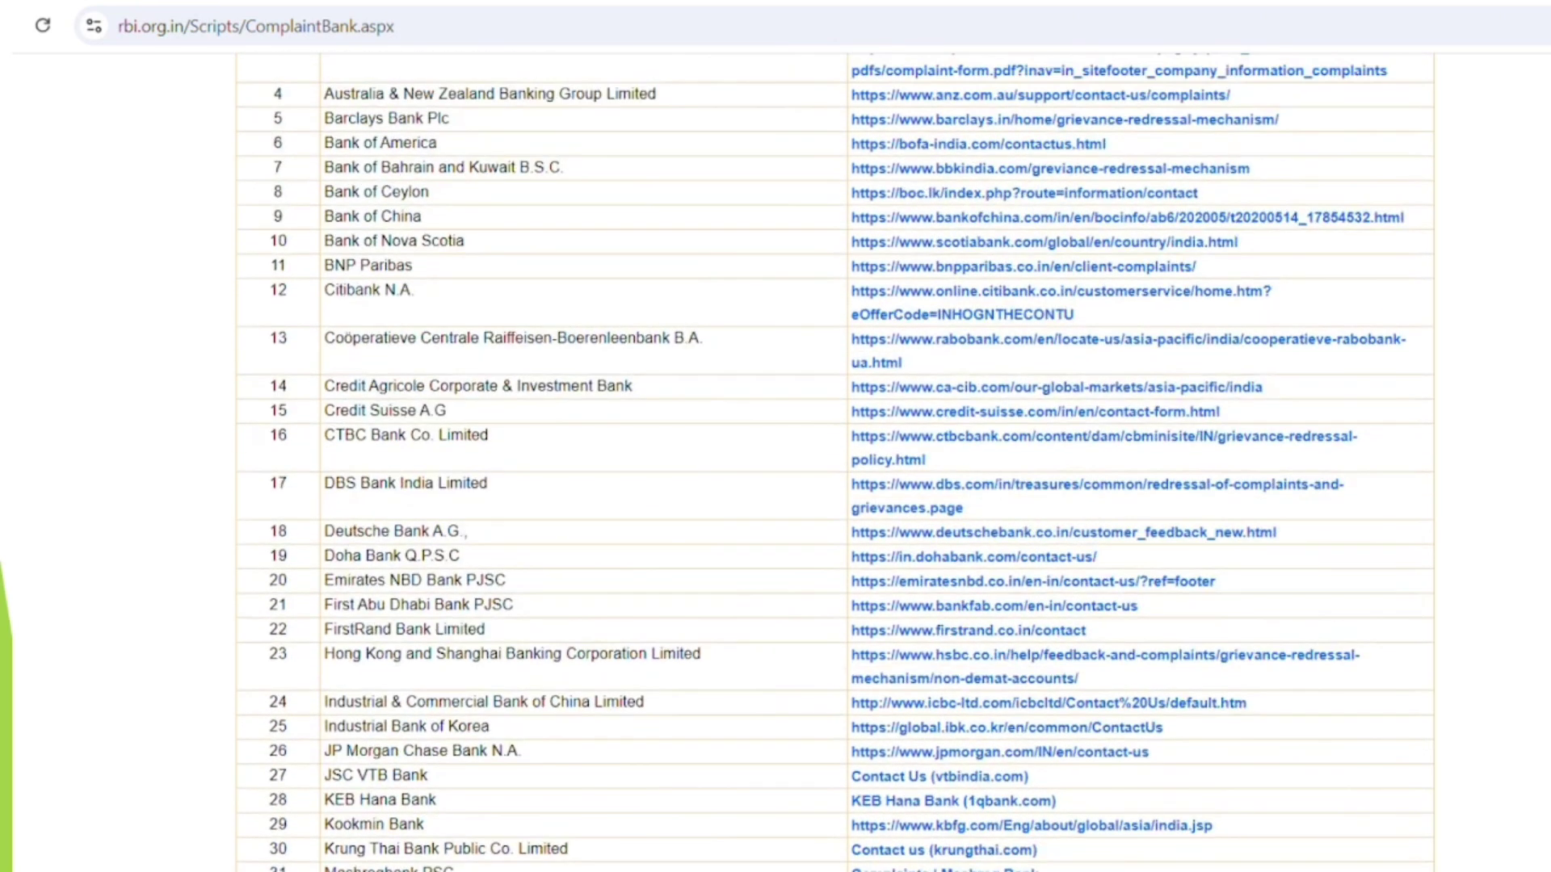
pyautogui.scroll(-18, 1471, 291)
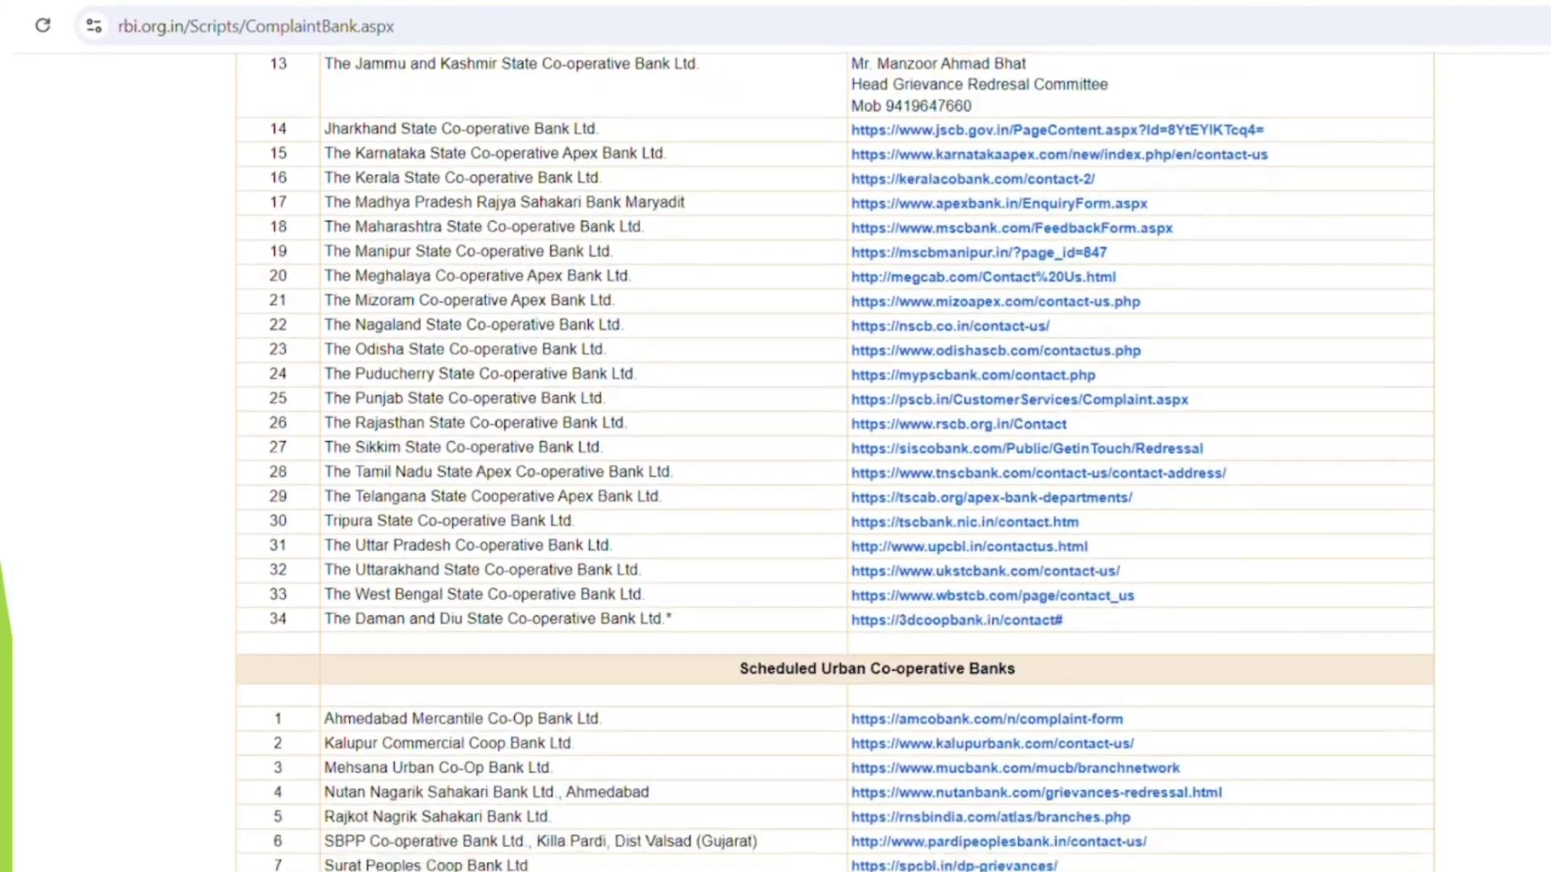
pyautogui.scroll(-20, 836, 460)
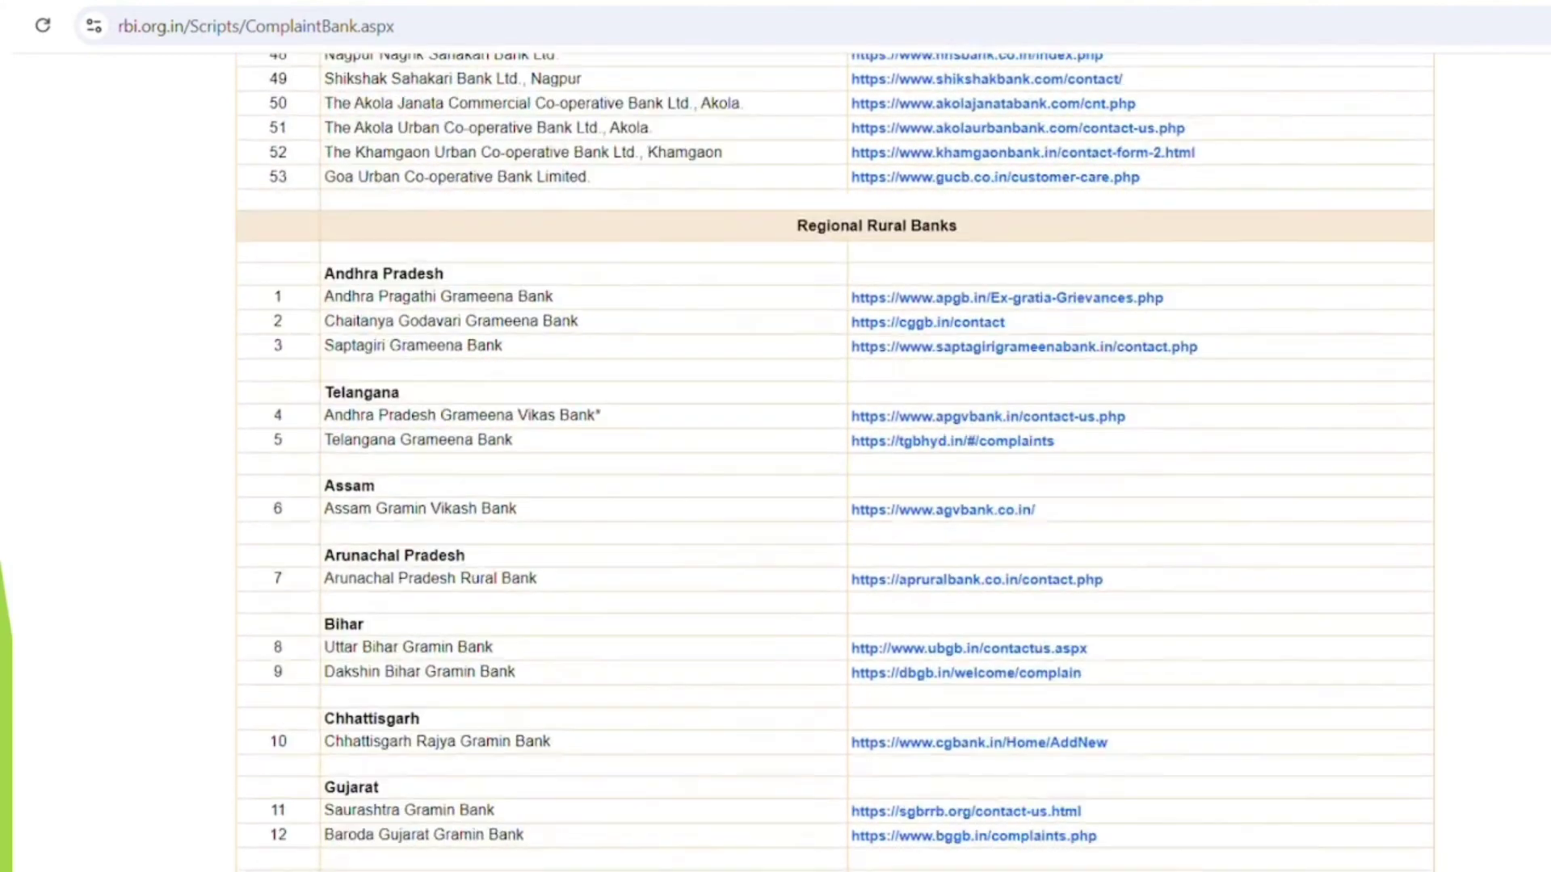
pyautogui.scroll(-20, 775, 460)
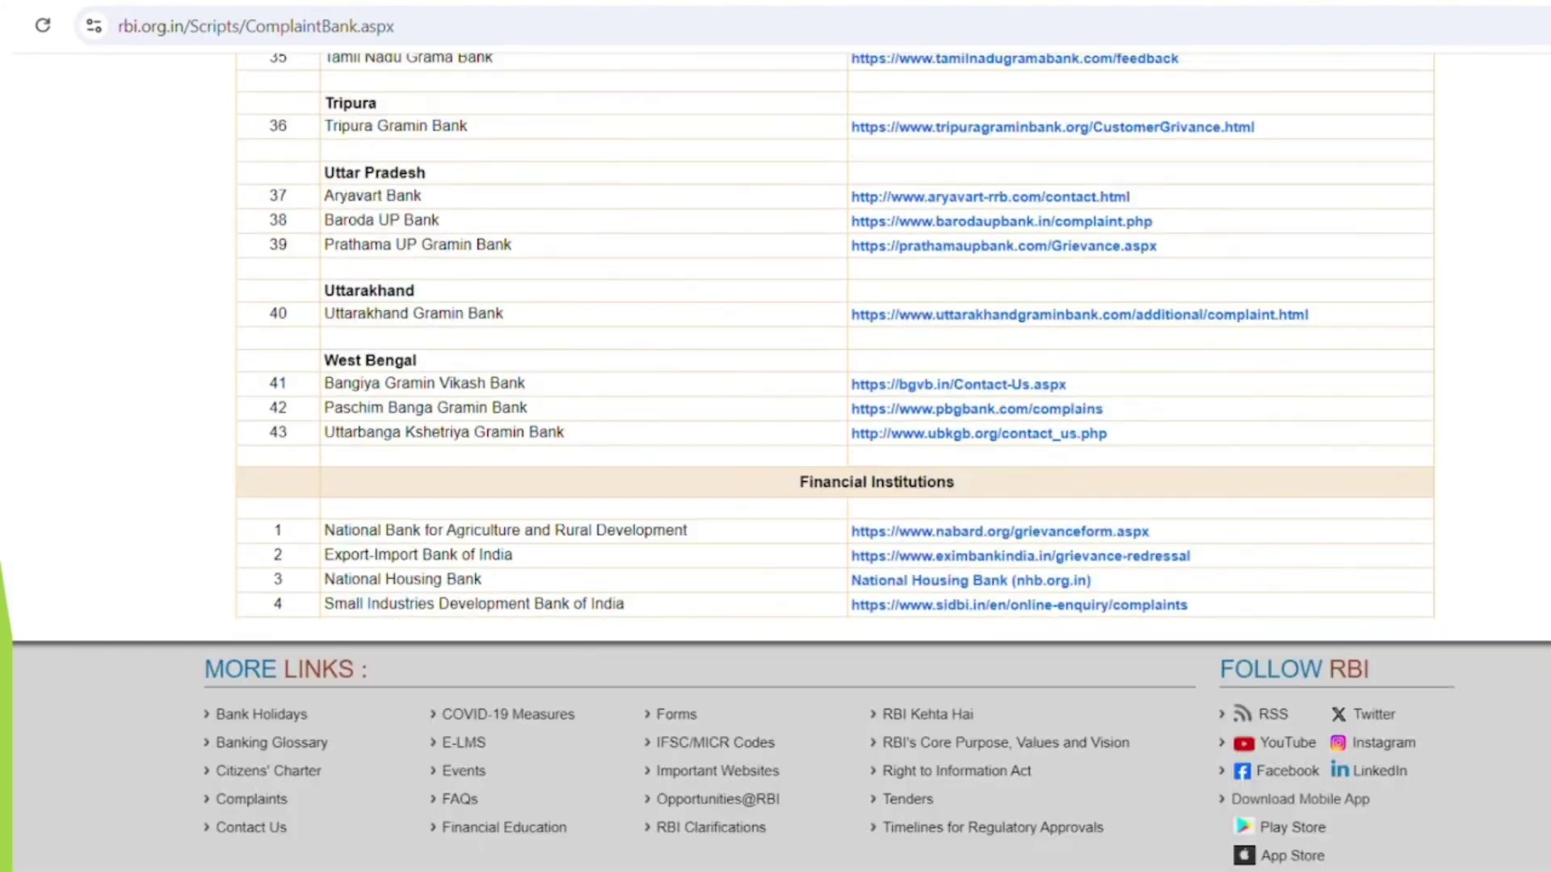
pyautogui.scroll(20, 775, 460)
pyautogui.scroll(-20, 776, 460)
pyautogui.scroll(20, 531, 284)
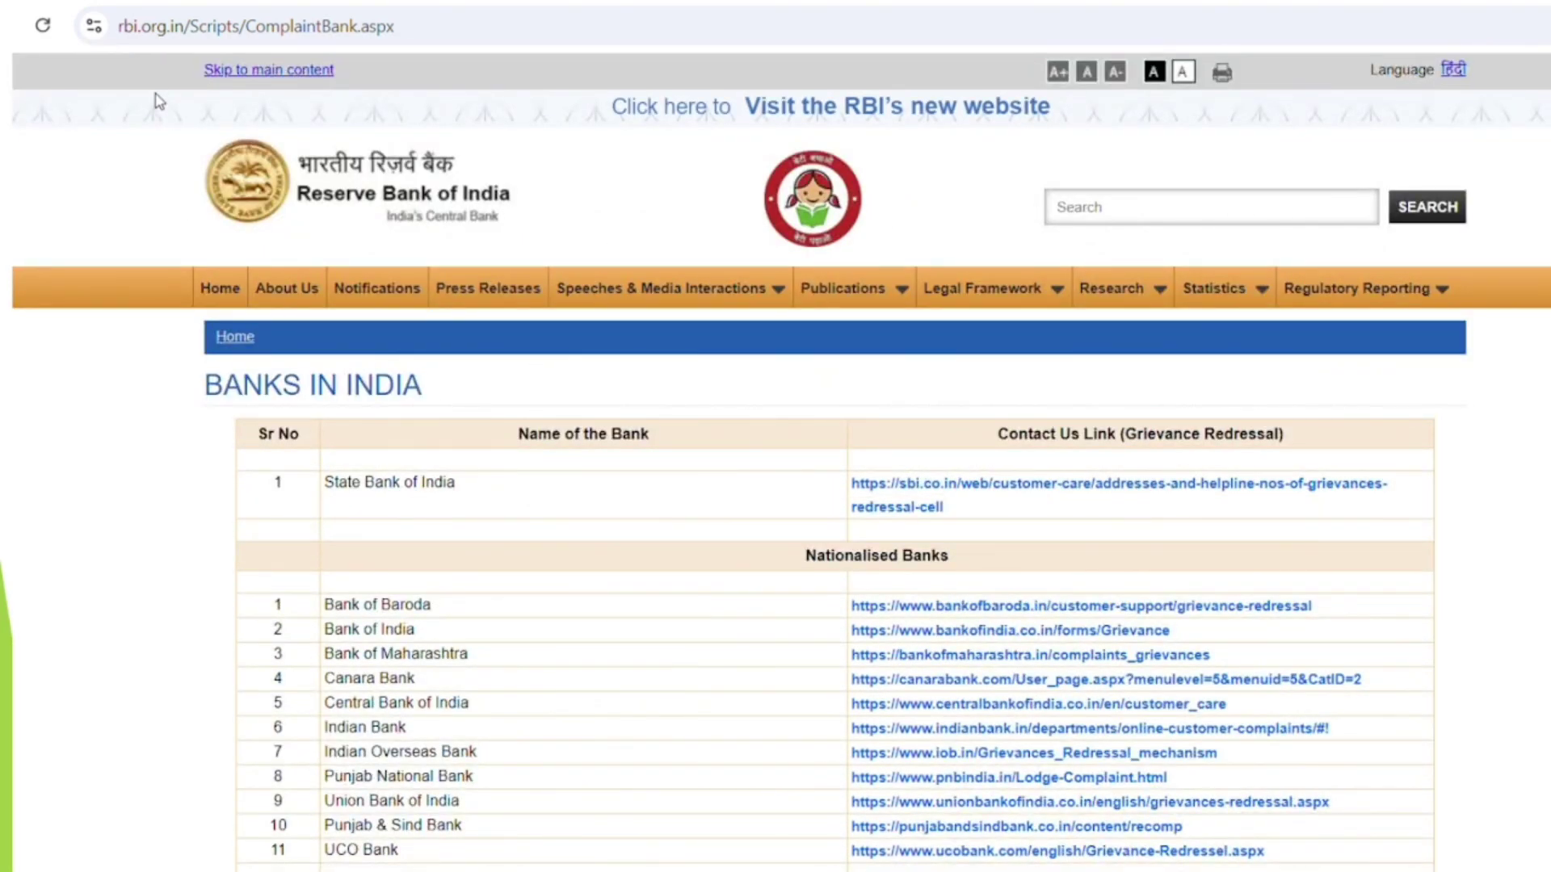
# Step: Go back to the Complaints page, open the NBFCs list and review its complaint e-mails, websites, phone numbers and postal addresses
pyautogui.hotkey('alt', 'Left')
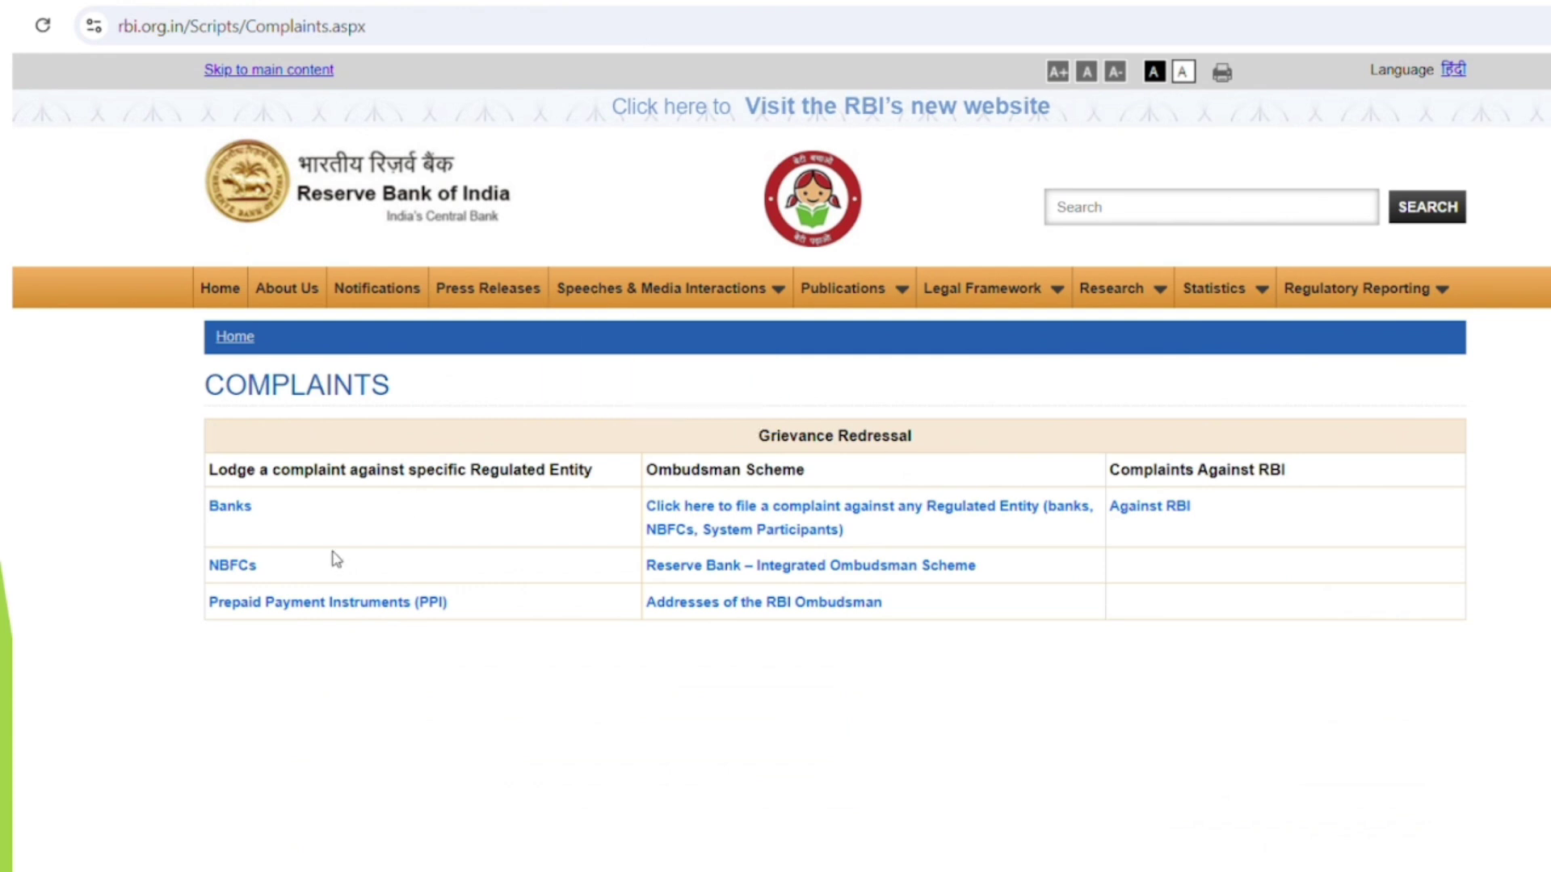
pyautogui.click(229, 566)
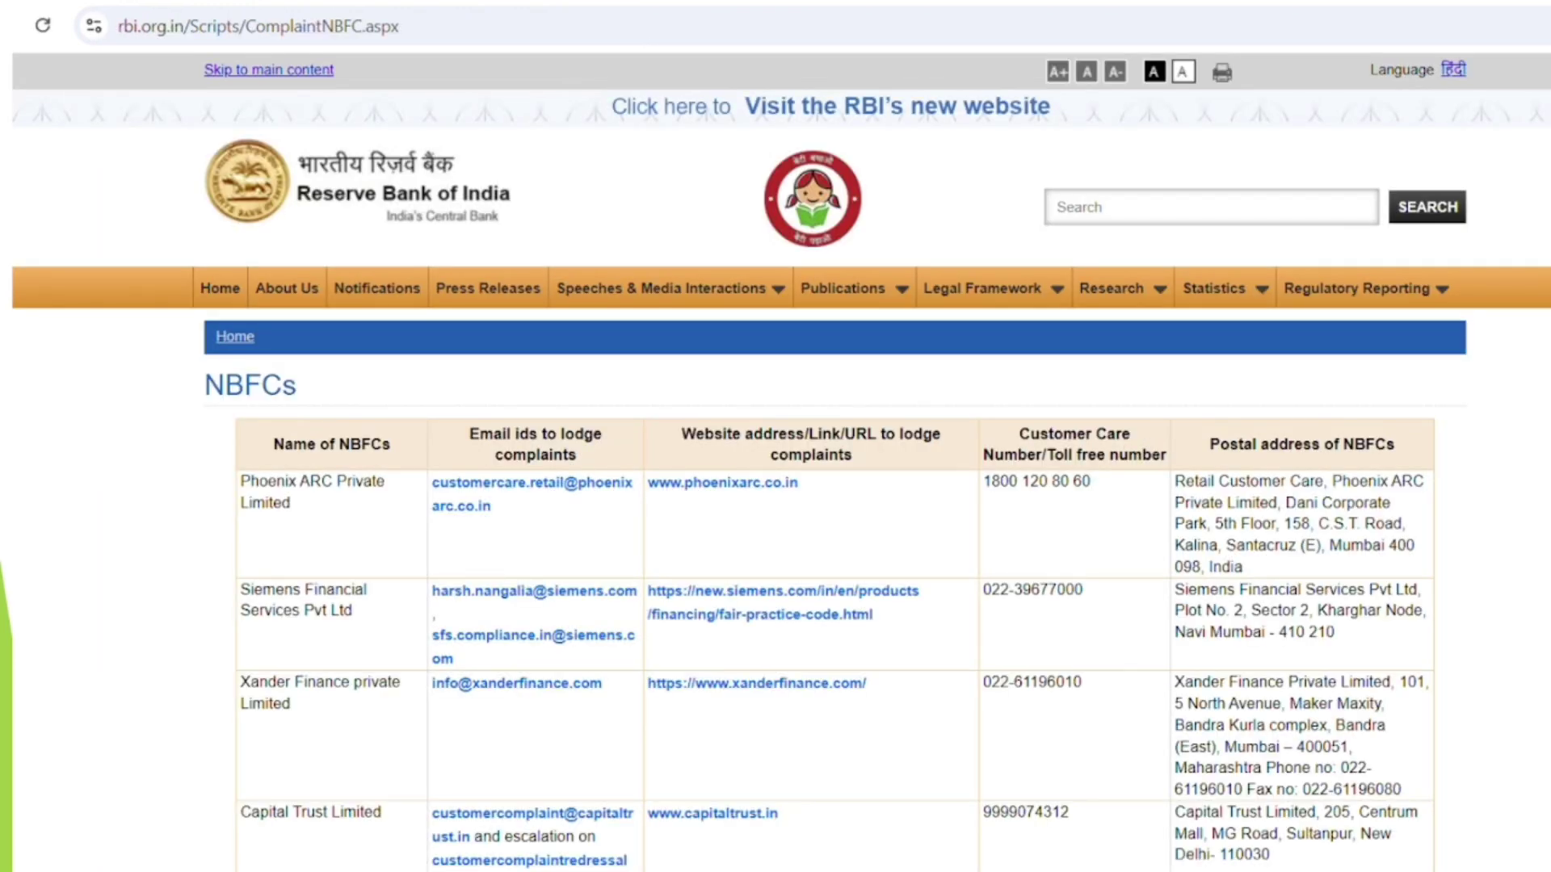
pyautogui.scroll(-5, 776, 460)
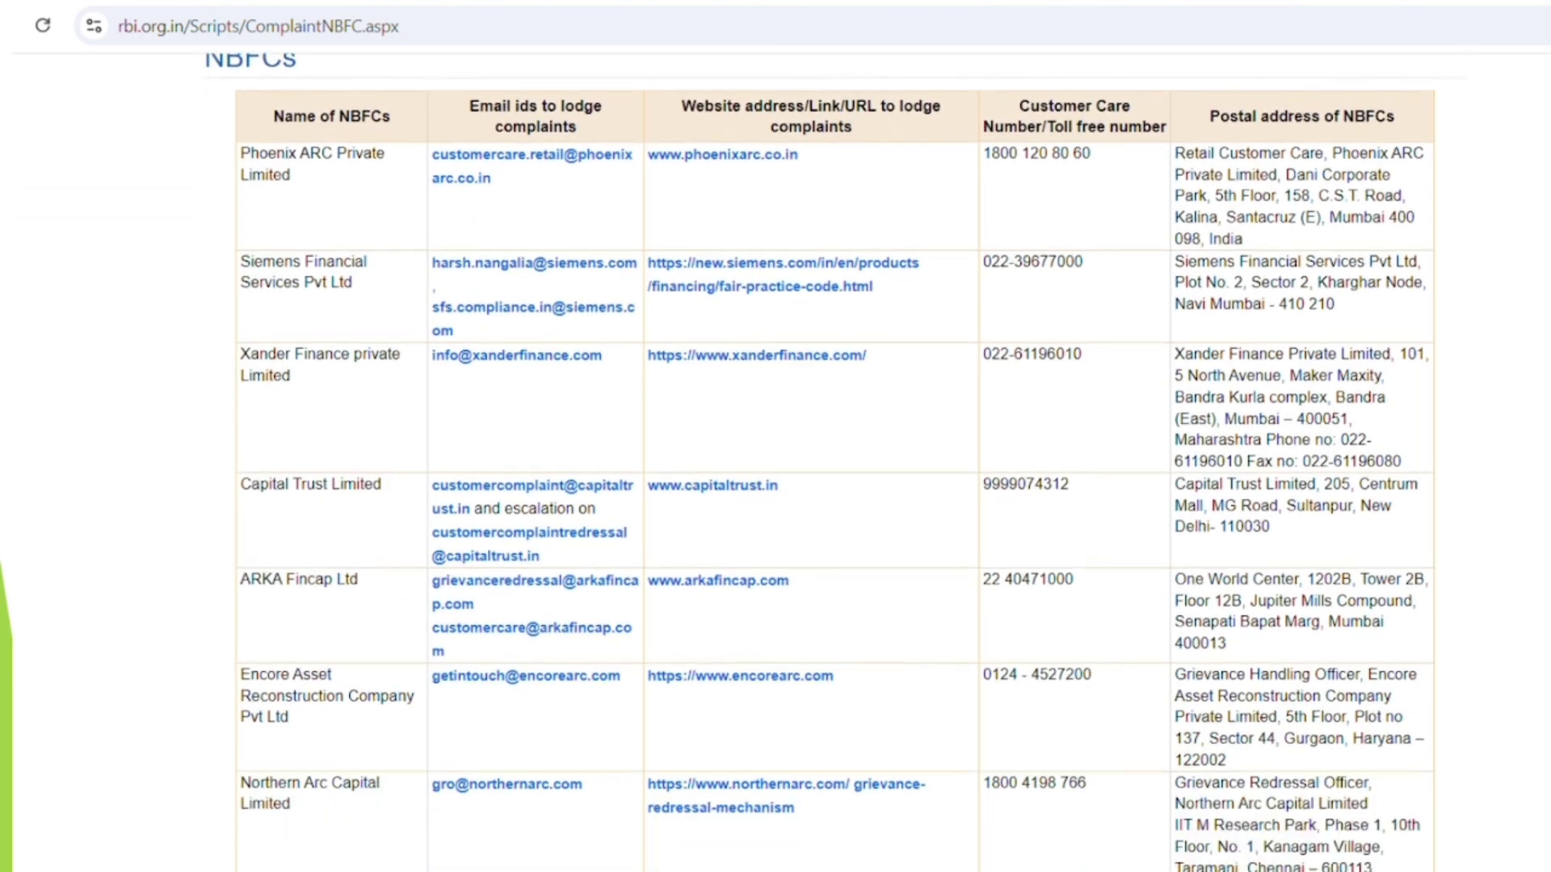
pyautogui.scroll(-6, 775, 461)
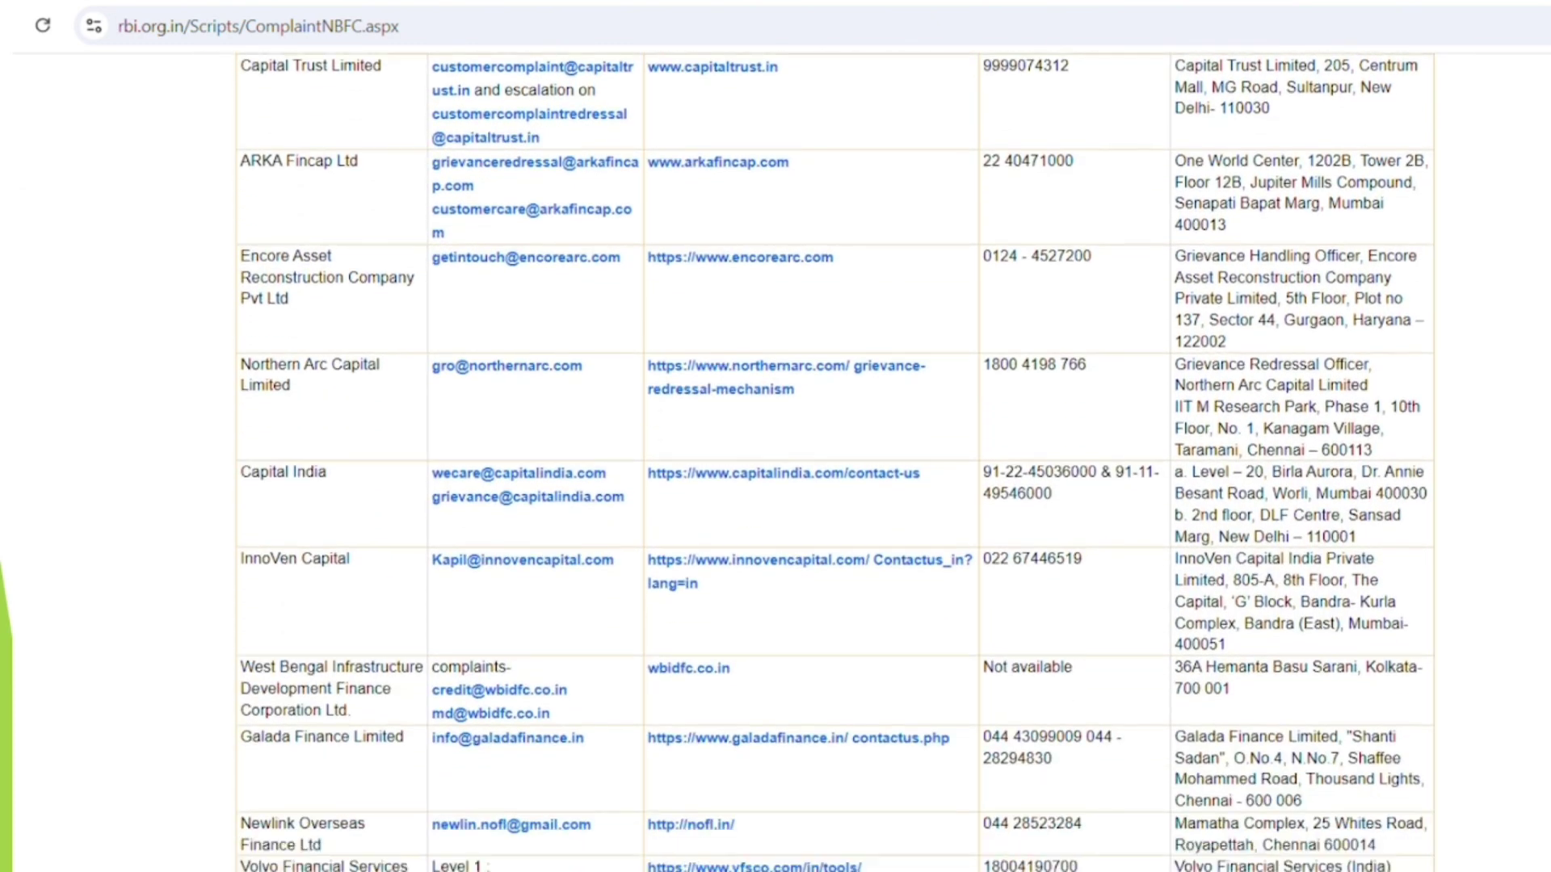
pyautogui.scroll(-8, 775, 460)
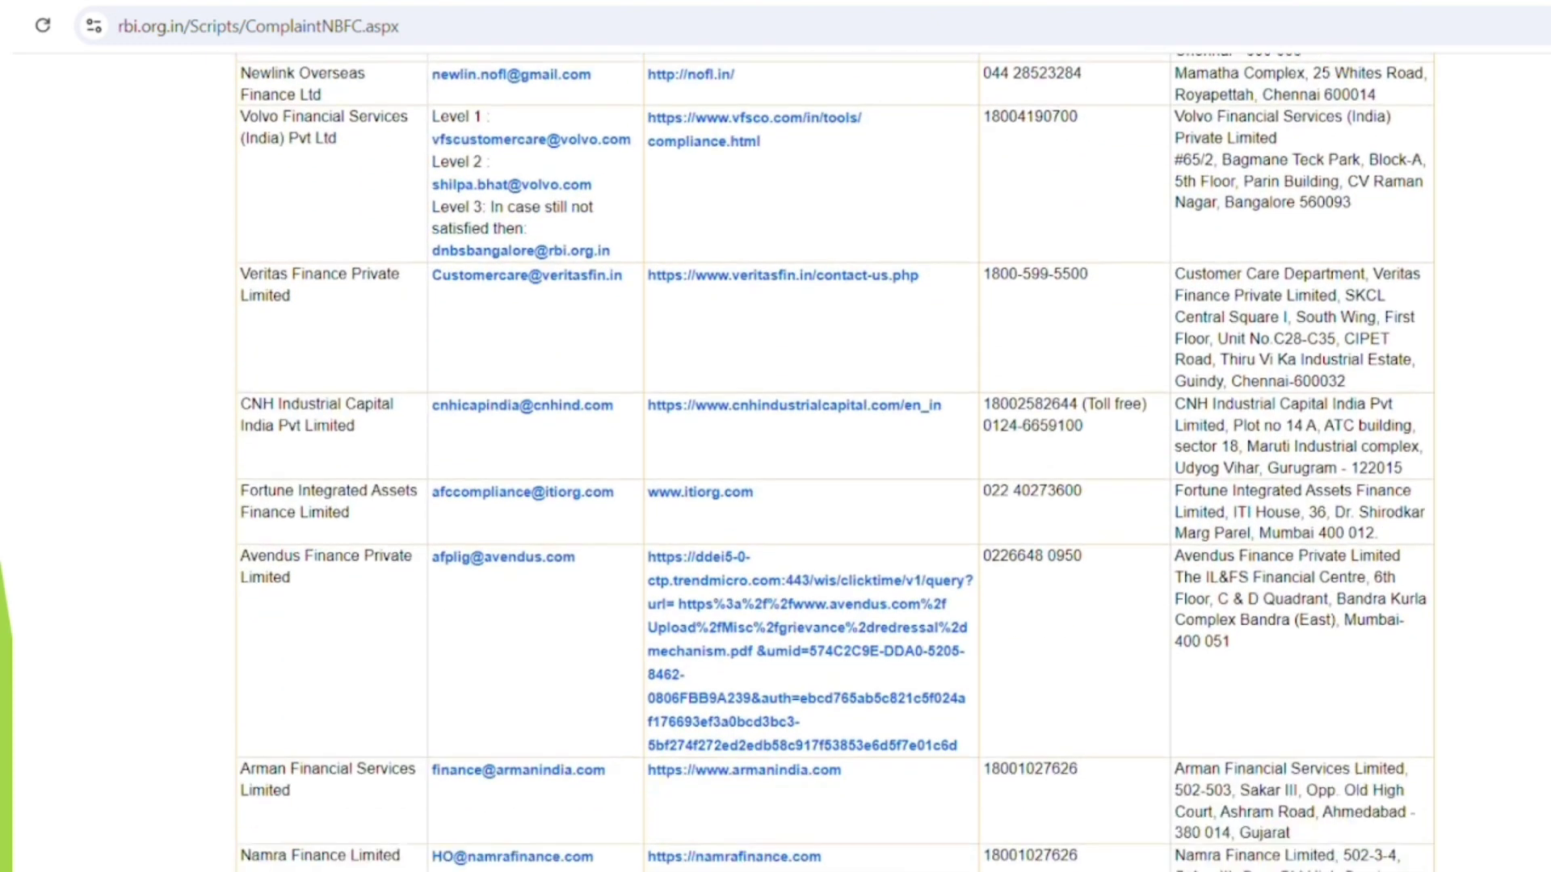
pyautogui.scroll(-11, 775, 461)
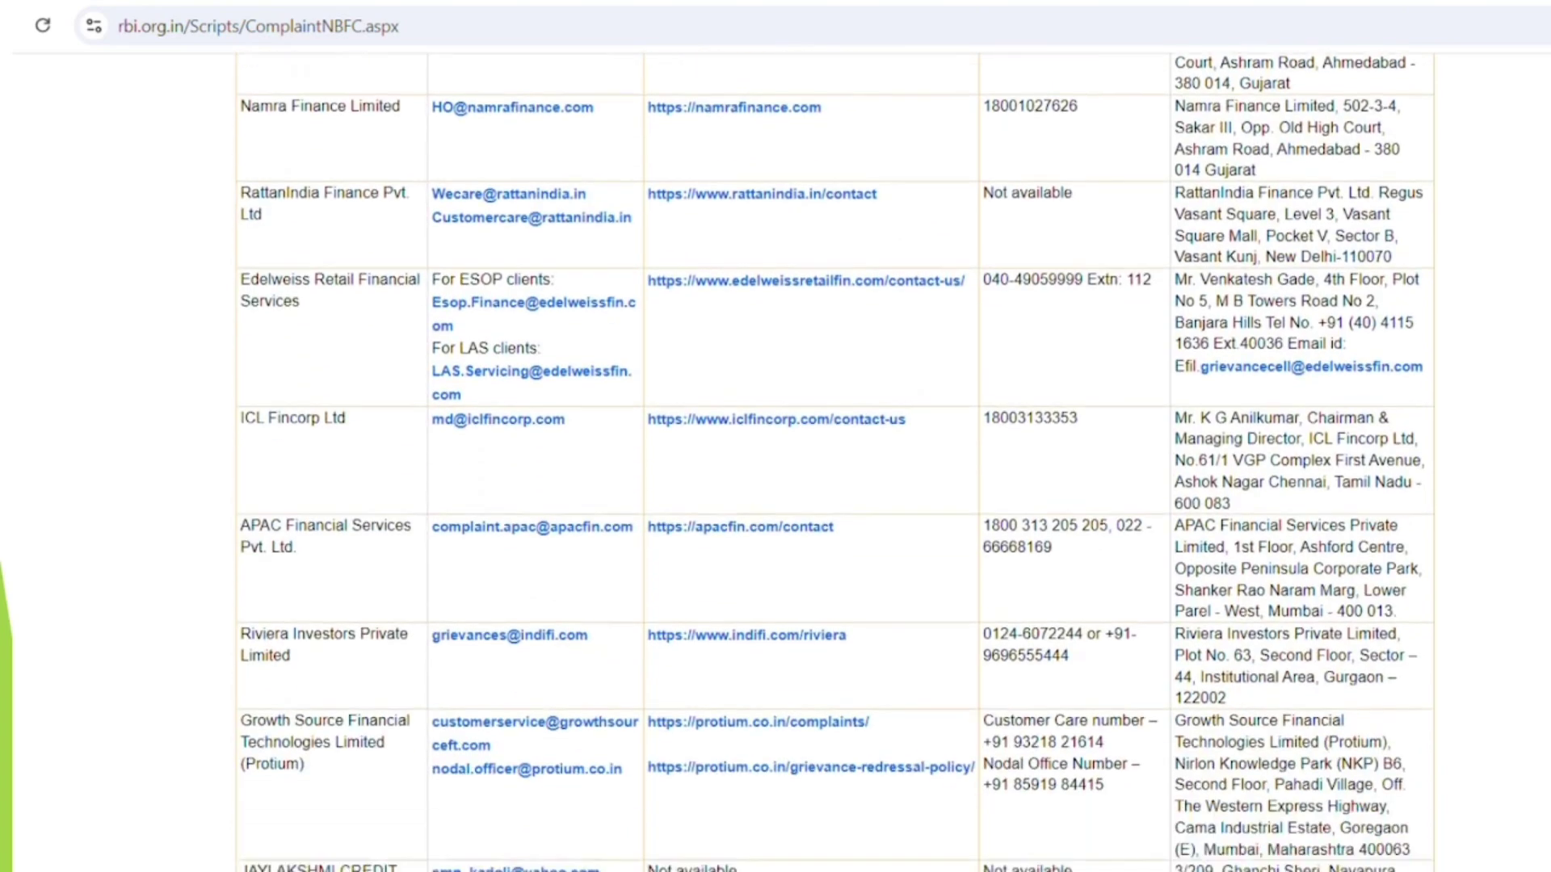
pyautogui.scroll(-10, 775, 460)
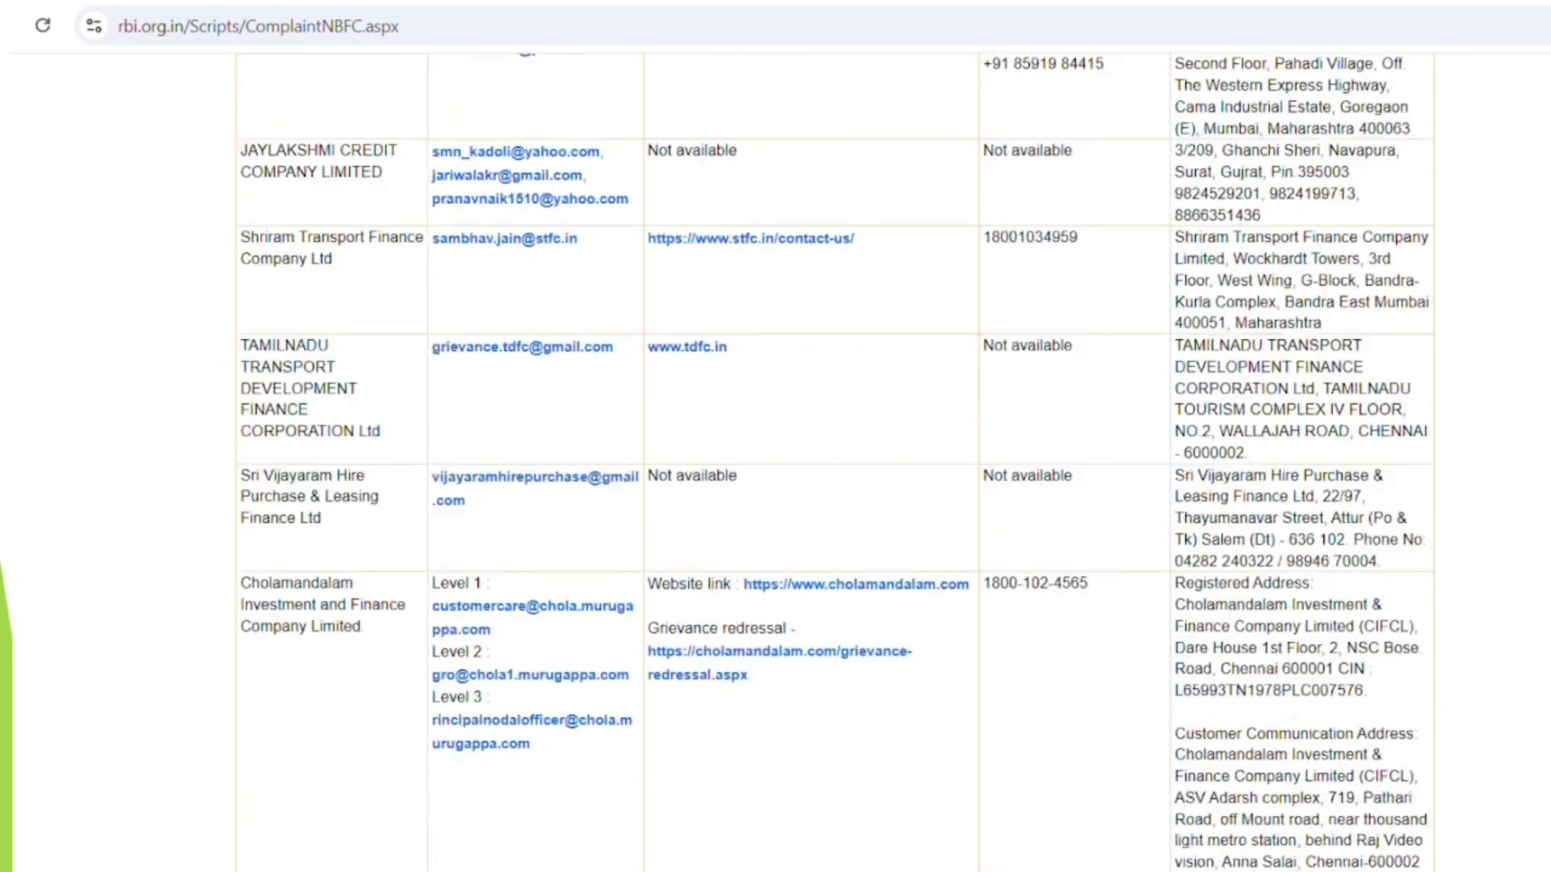
pyautogui.scroll(-10, 776, 460)
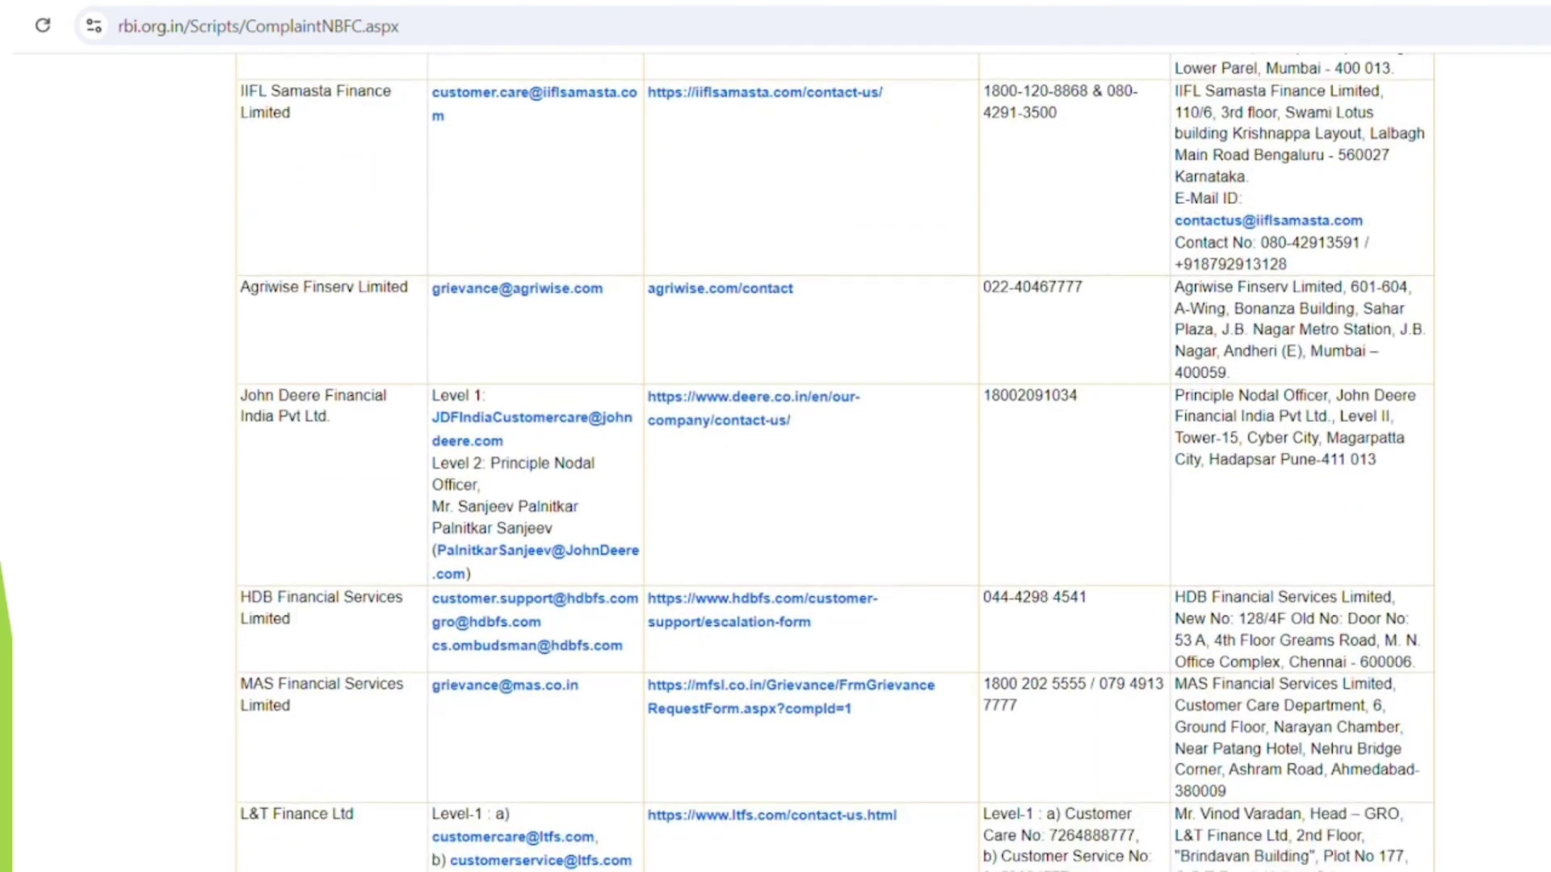
pyautogui.scroll(-9, 775, 460)
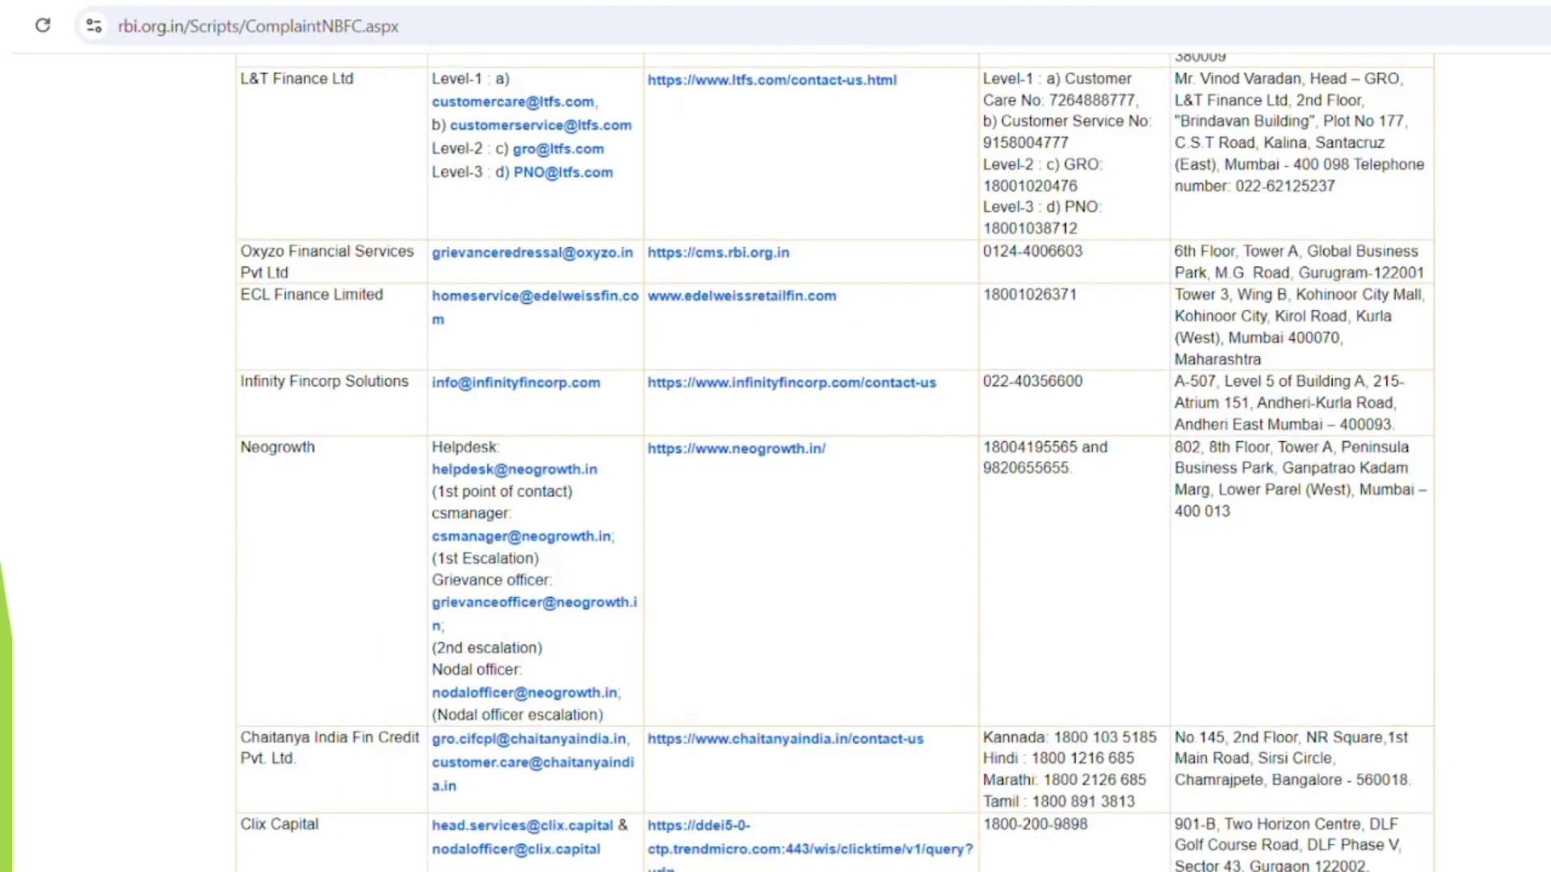
pyautogui.scroll(-20, 775, 461)
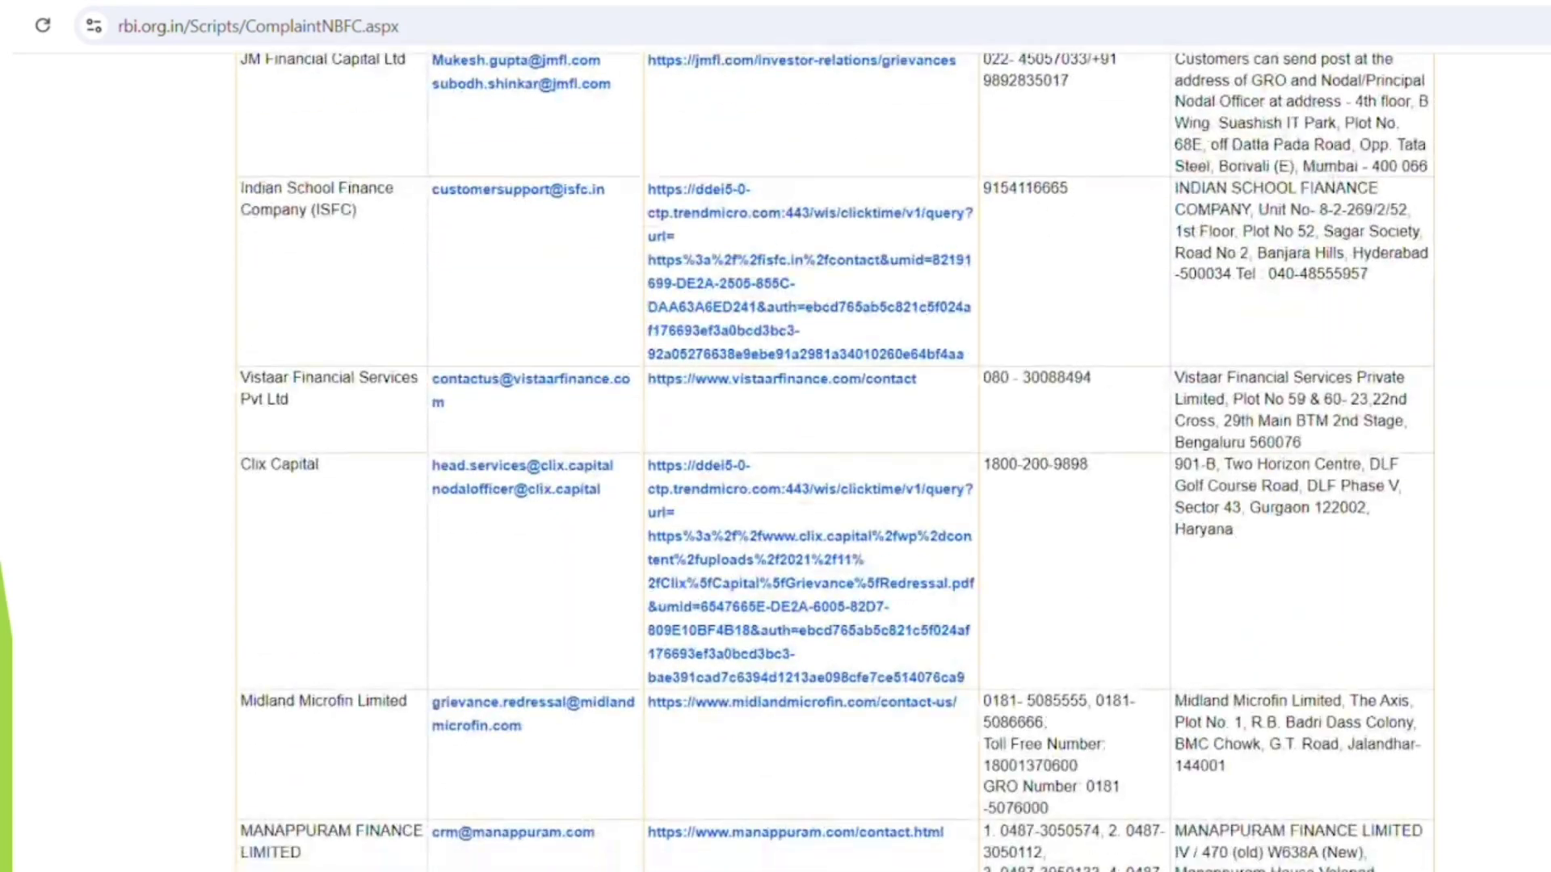
pyautogui.scroll(-20, 776, 460)
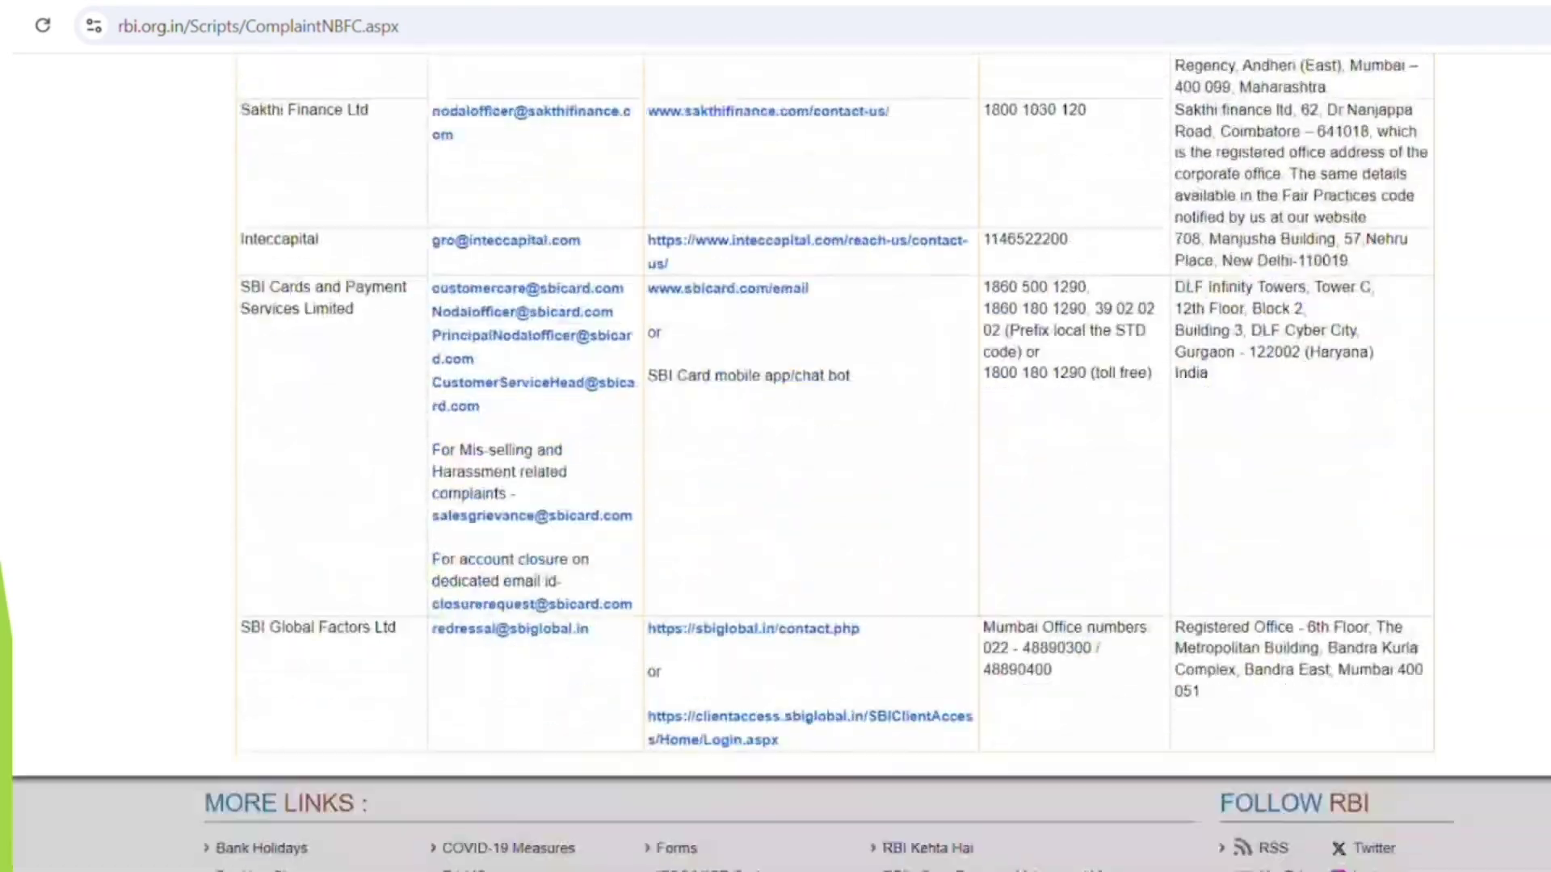
pyautogui.scroll(20, 775, 461)
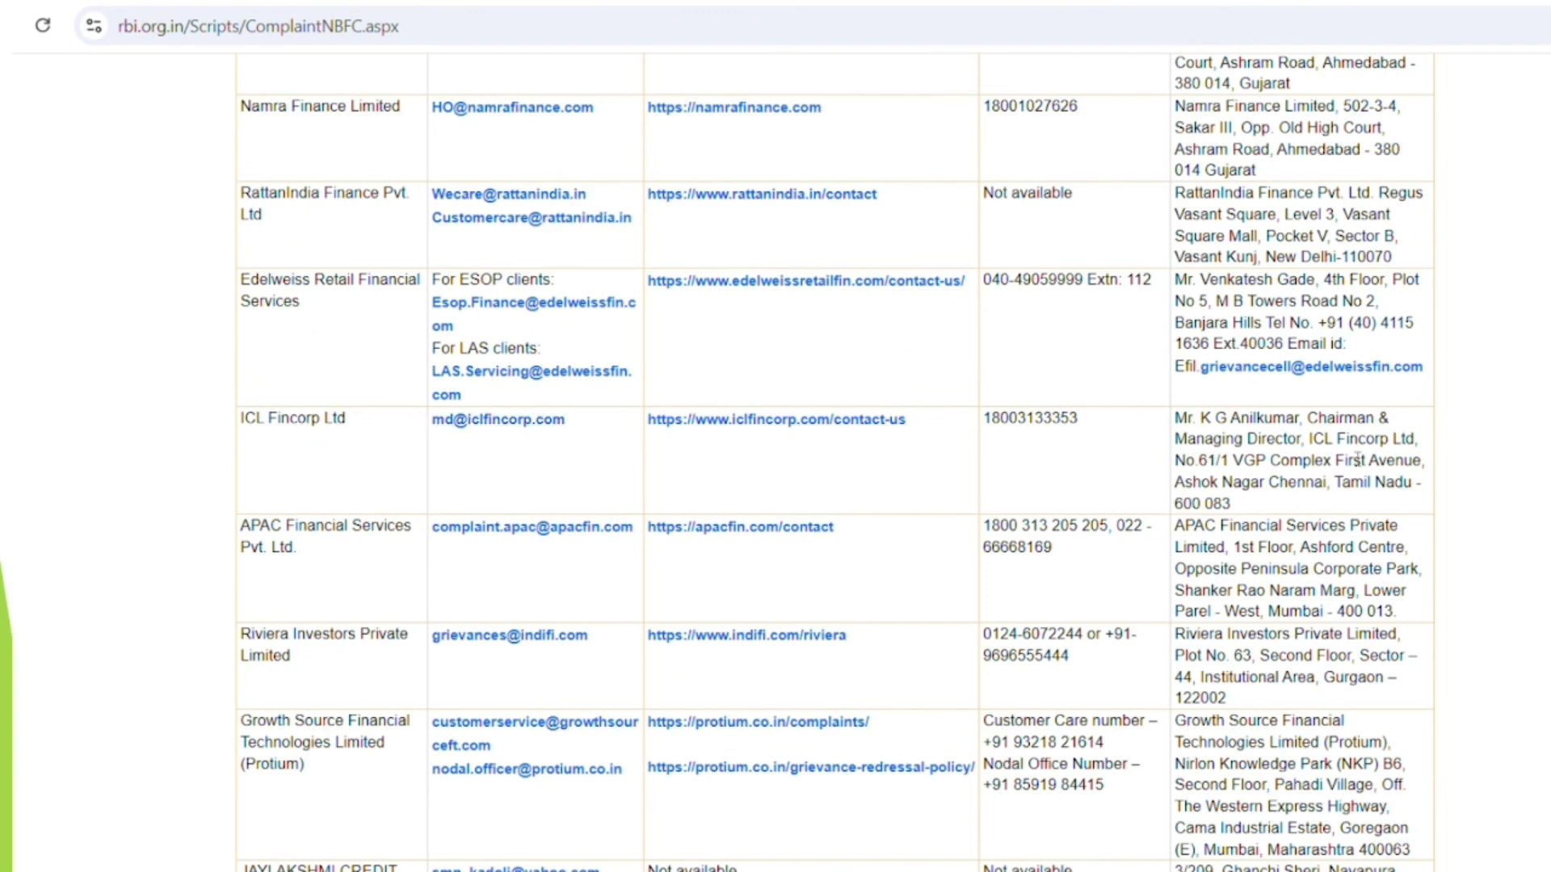
pyautogui.scroll(15, 775, 452)
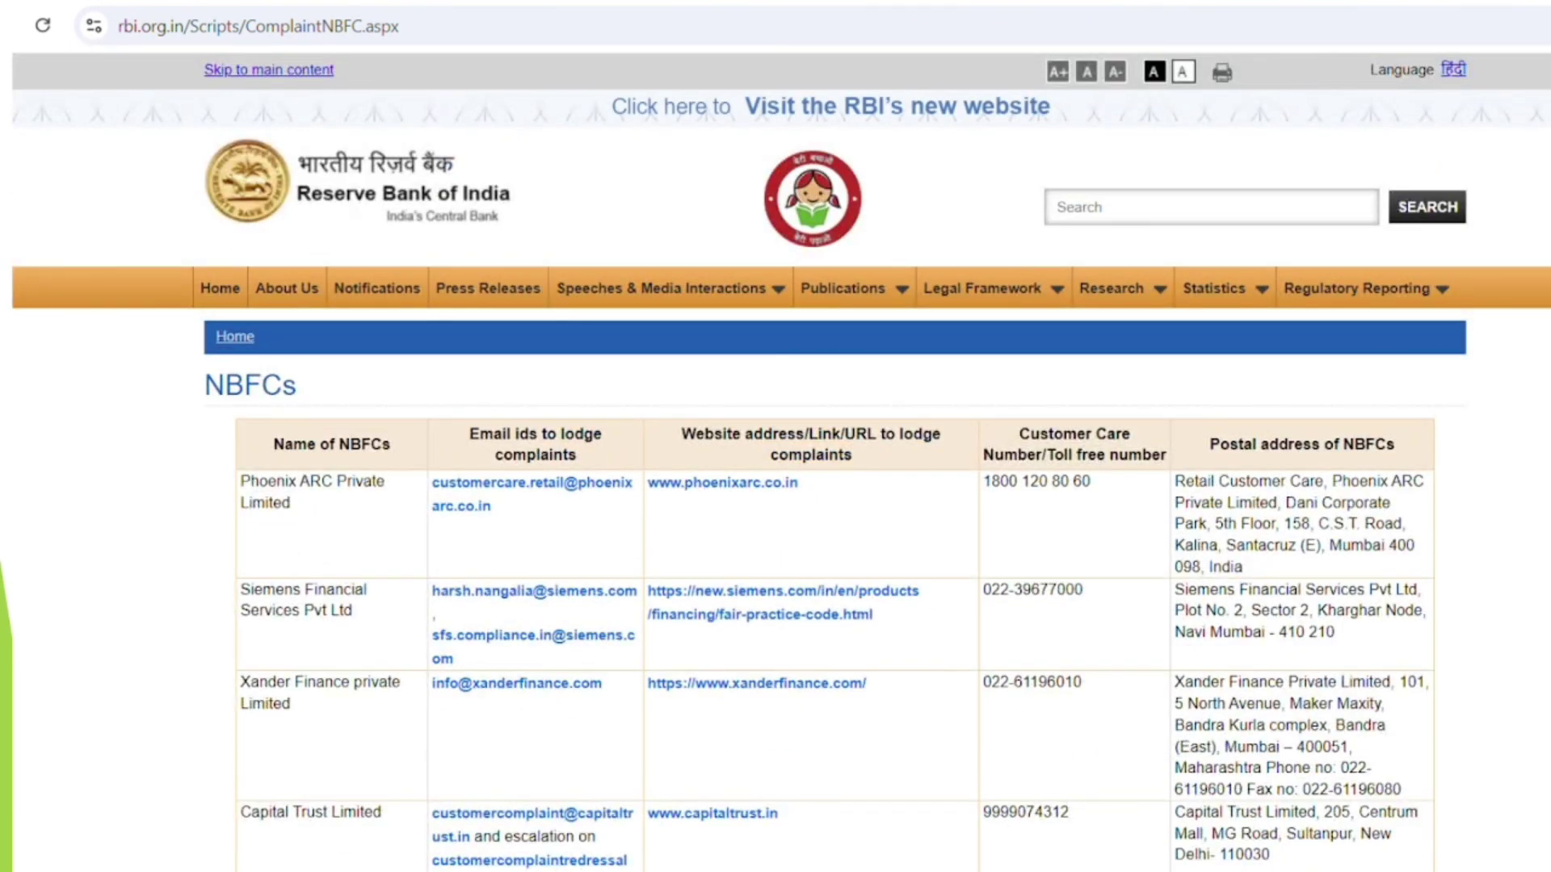
# Step: Go back to the Complaints page, open the Prepaid Payment Instruments (PPI) list and review the entities' grievance contact links
pyautogui.hotkey('alt', 'Left')
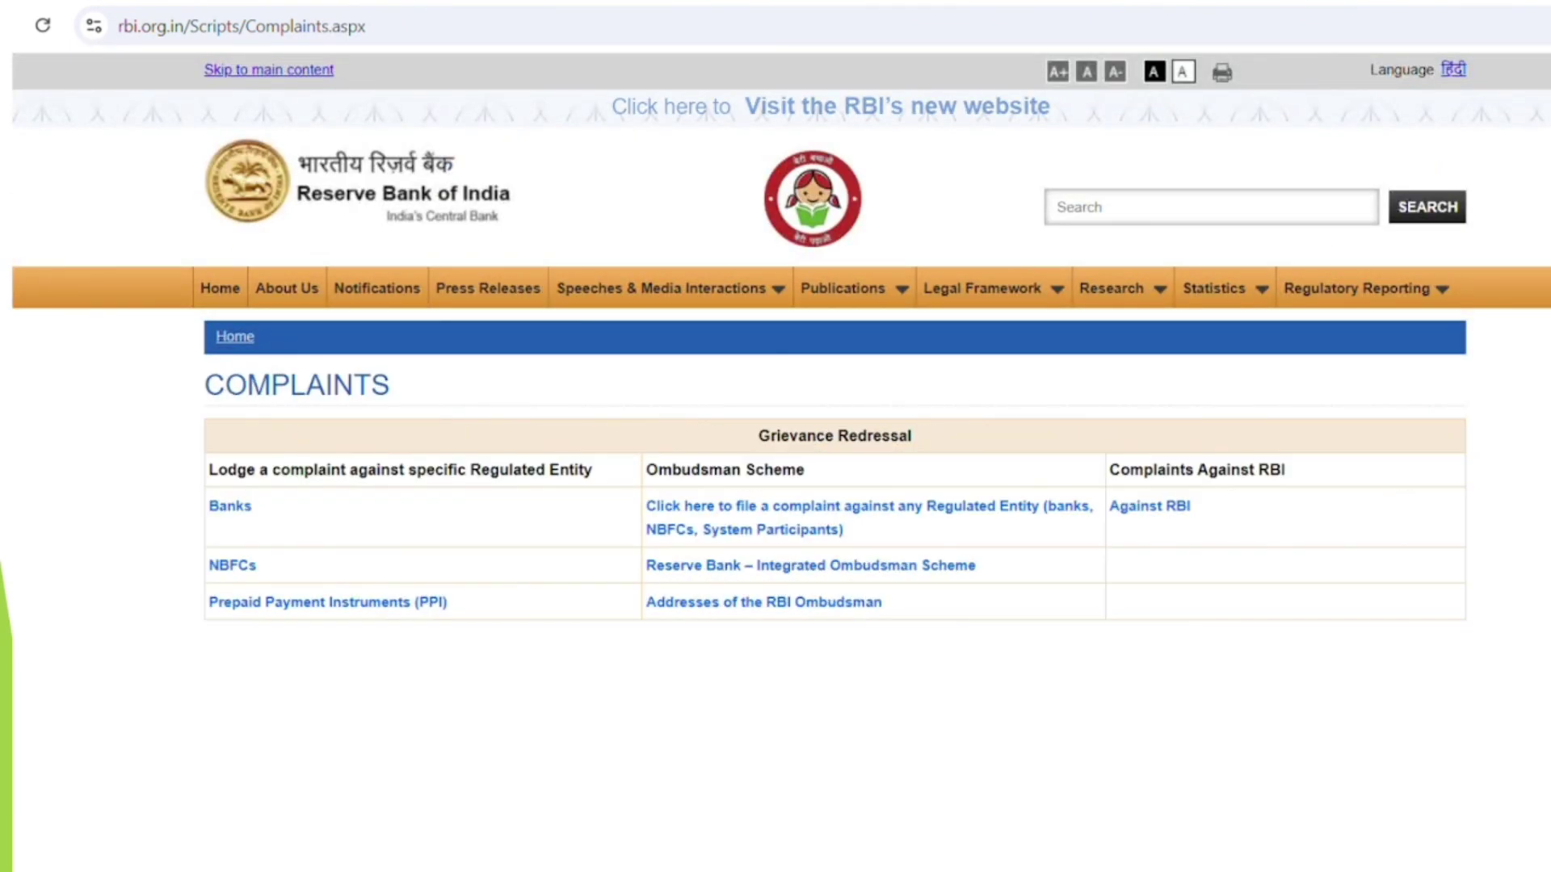
pyautogui.click(259, 606)
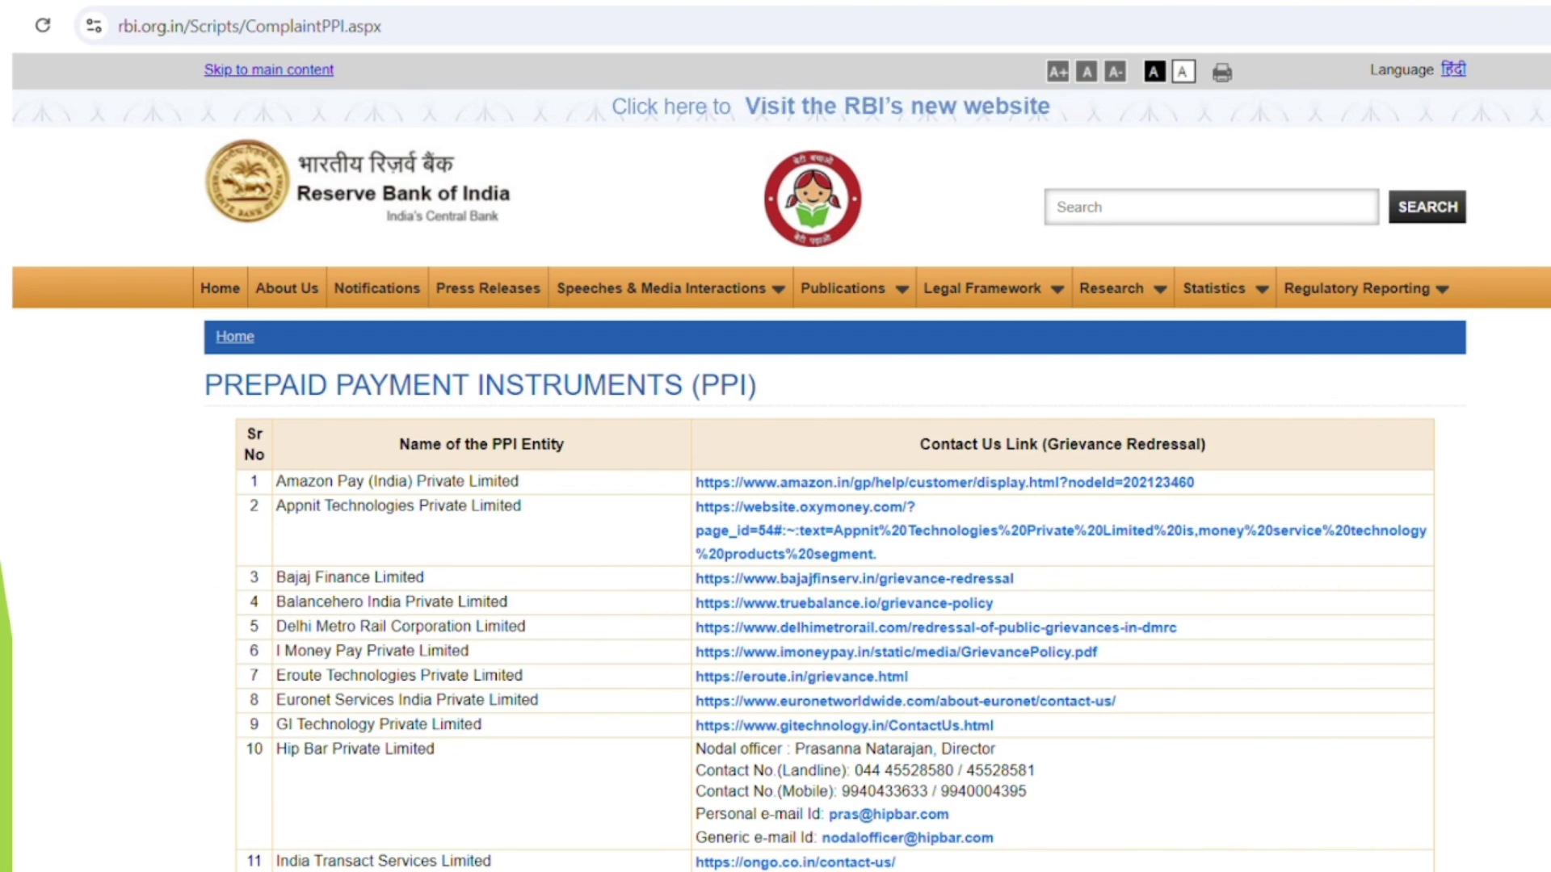
pyautogui.scroll(-10, 775, 460)
pyautogui.scroll(6, 775, 461)
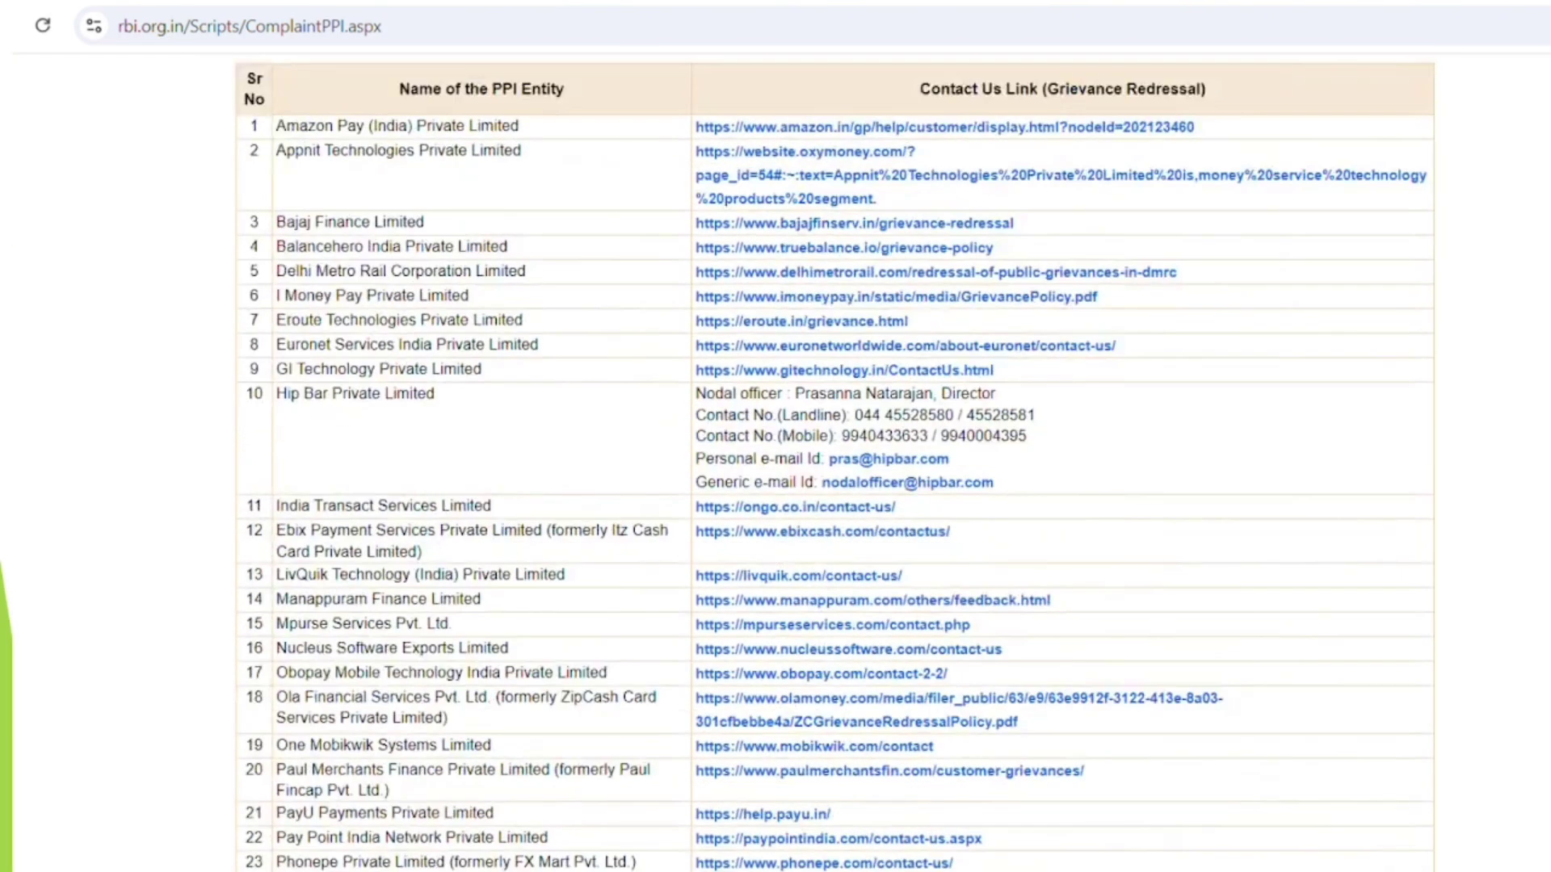
pyautogui.scroll(4, 775, 461)
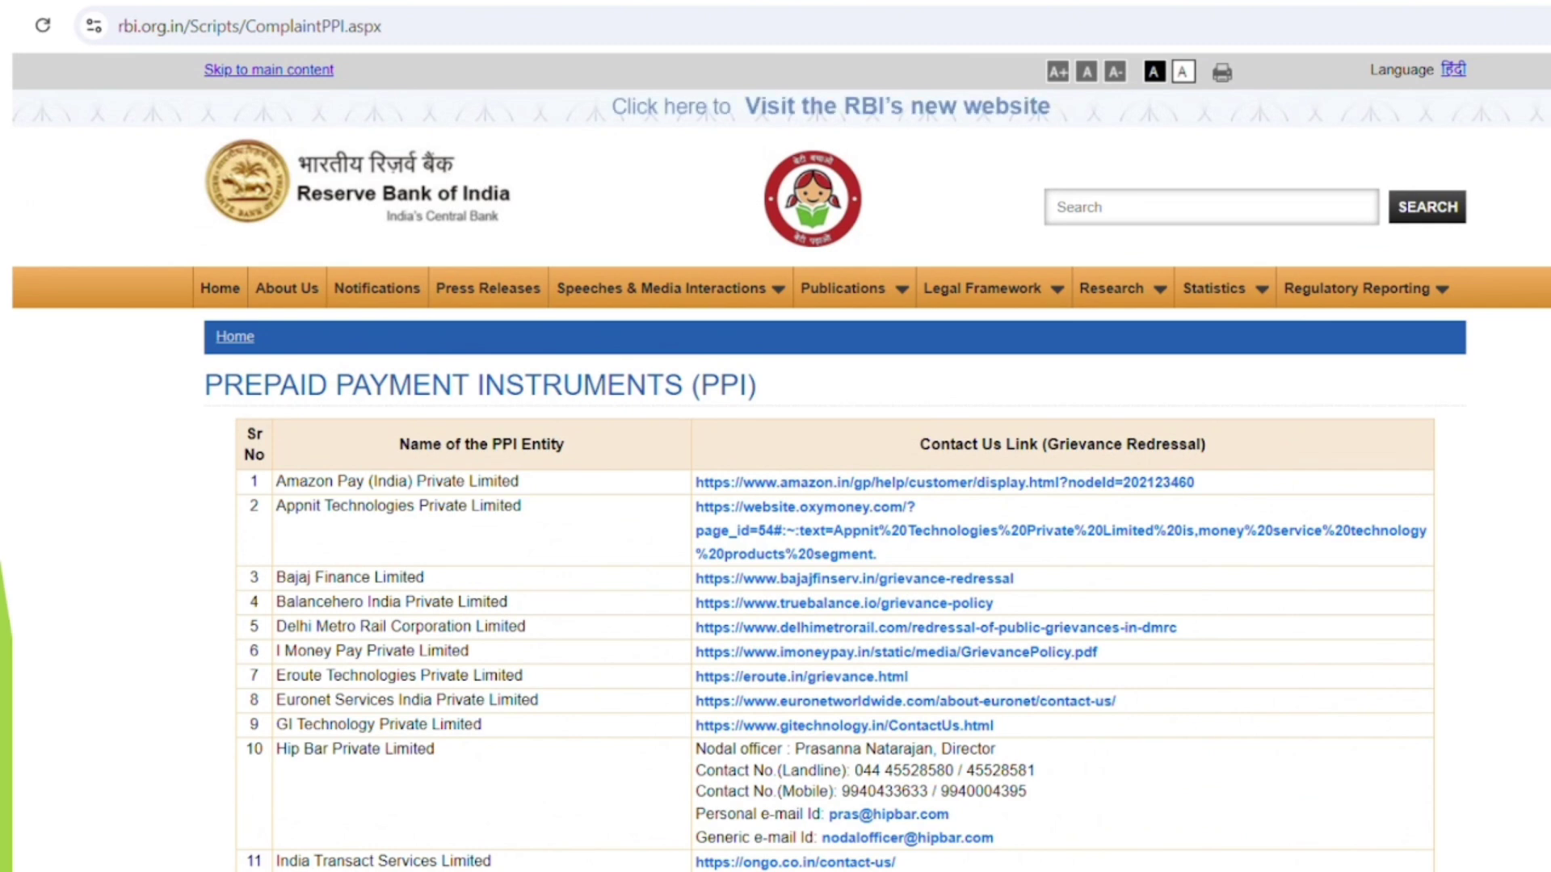
# Step: Reopen the Banks list from the Complaints page and open the State Bank of India grievance redressal link
pyautogui.hotkey('alt', 'Left')
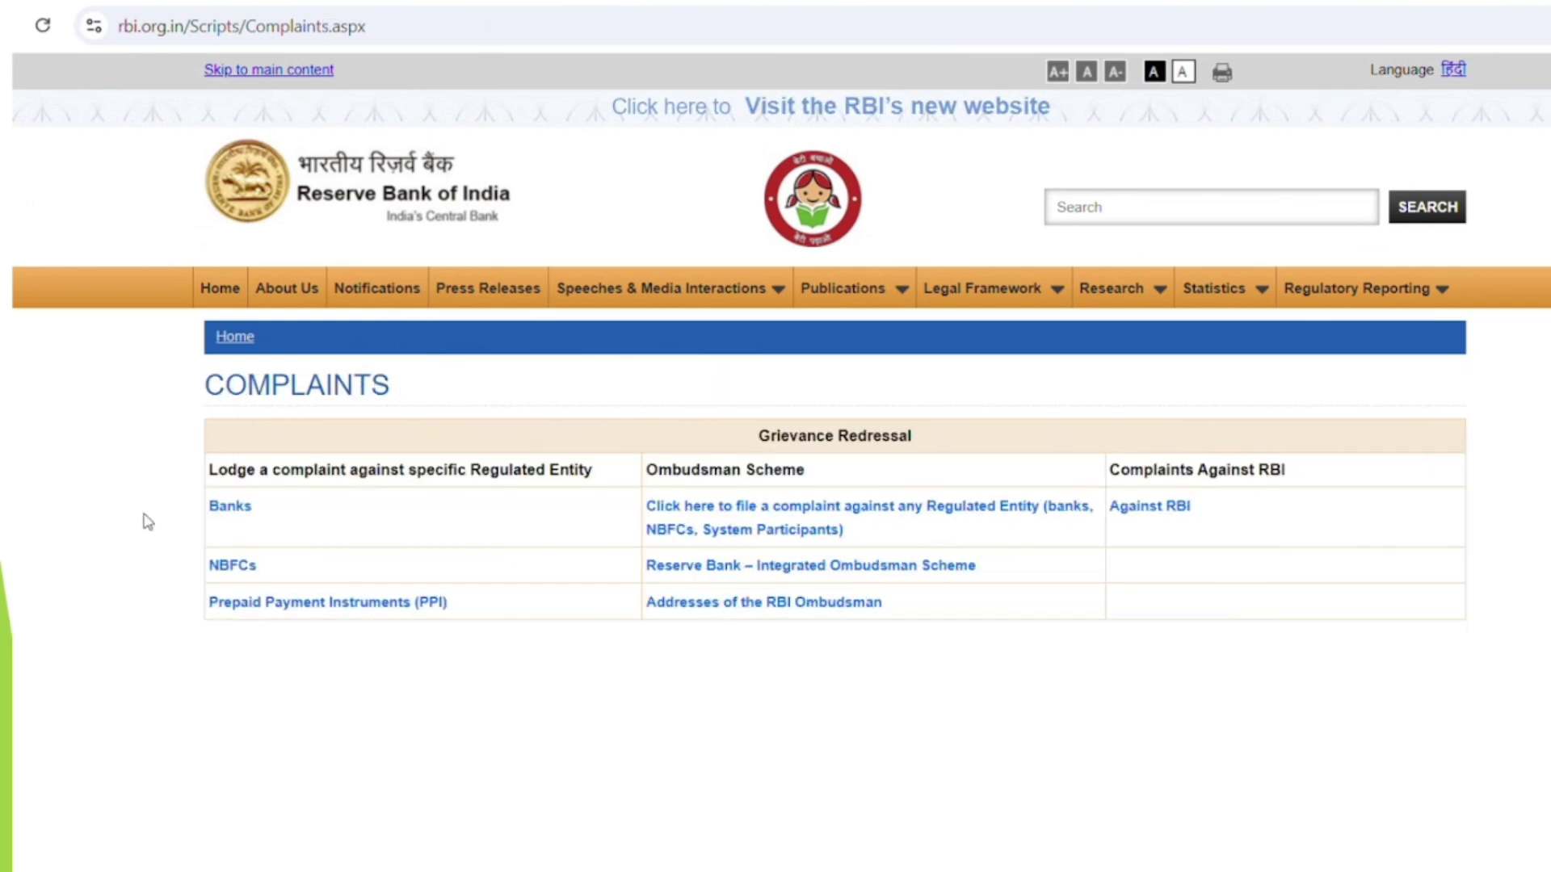
pyautogui.click(229, 507)
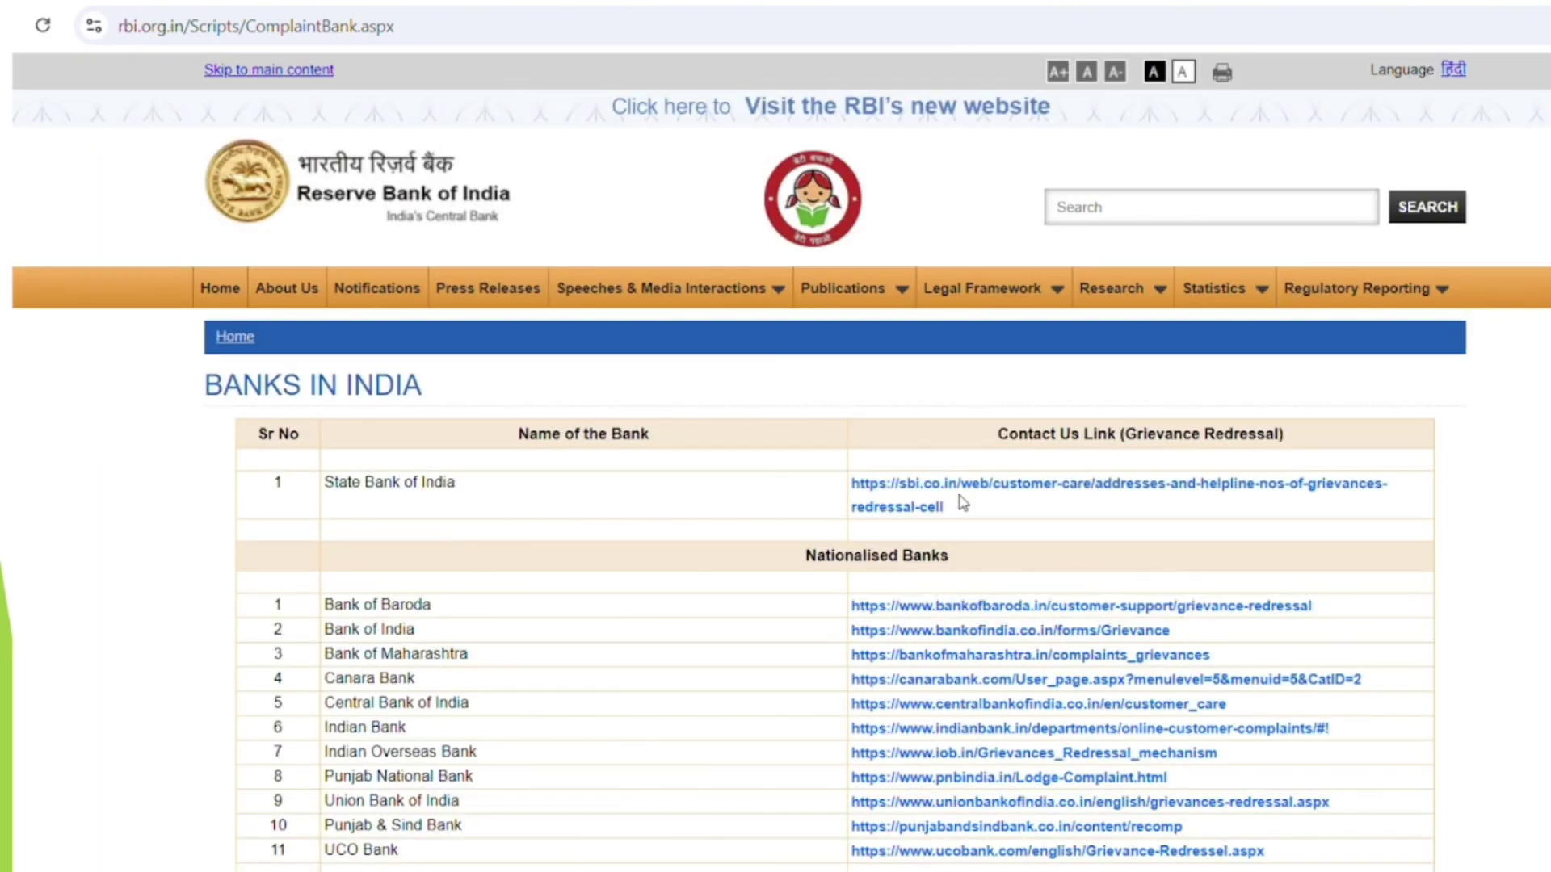
pyautogui.click(980, 488)
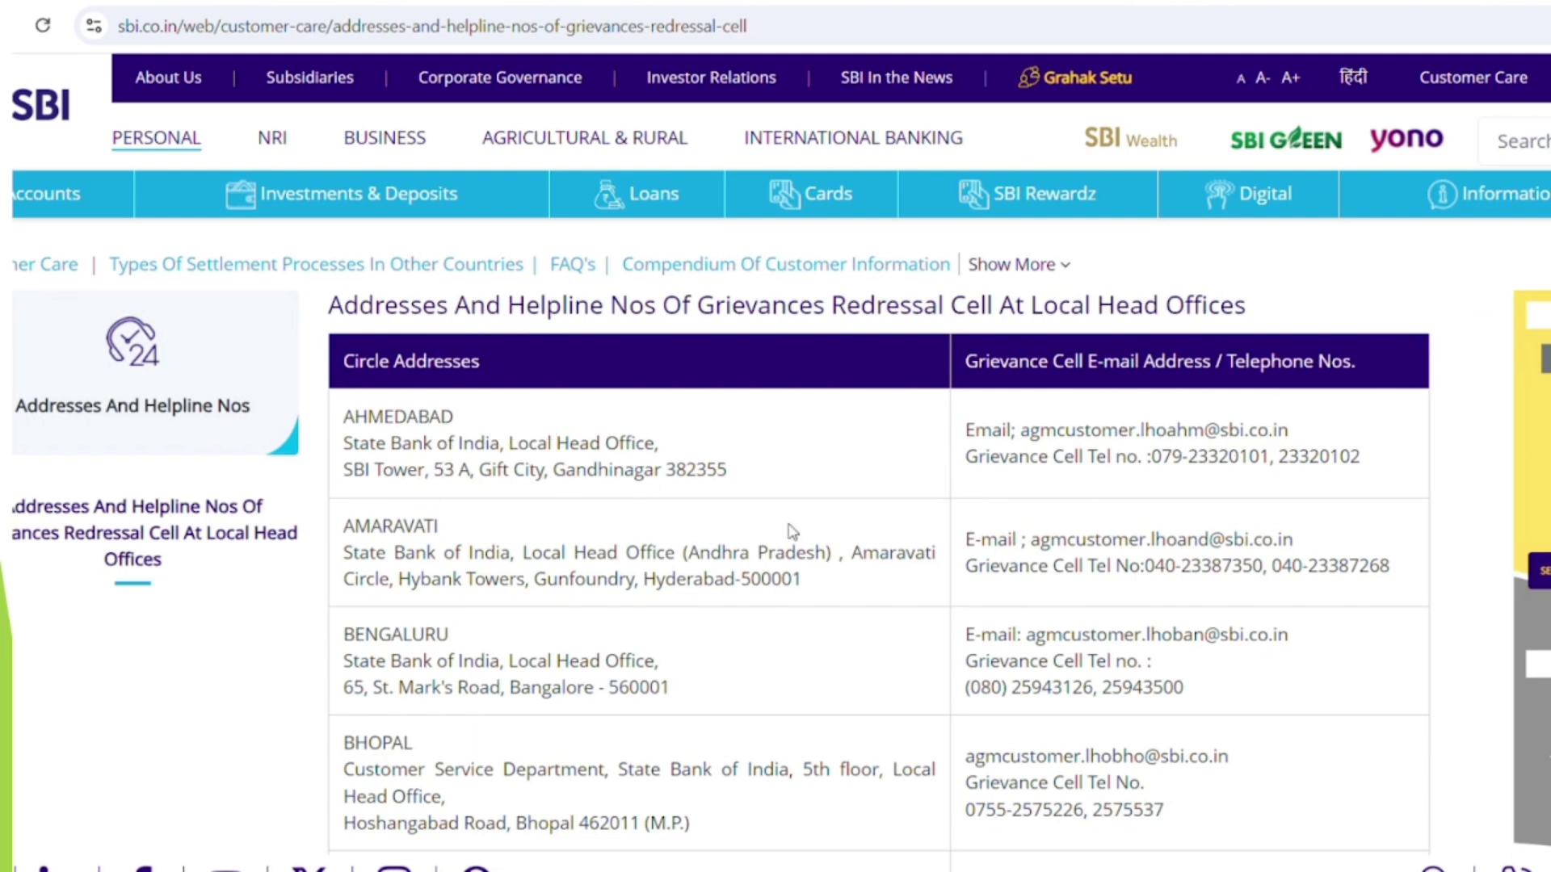
# Step: Find the complaint contacts below the circle address table and highlight the first designated e-mail address, then the SMS Unhappy Service number
pyautogui.scroll(-12, 878, 484)
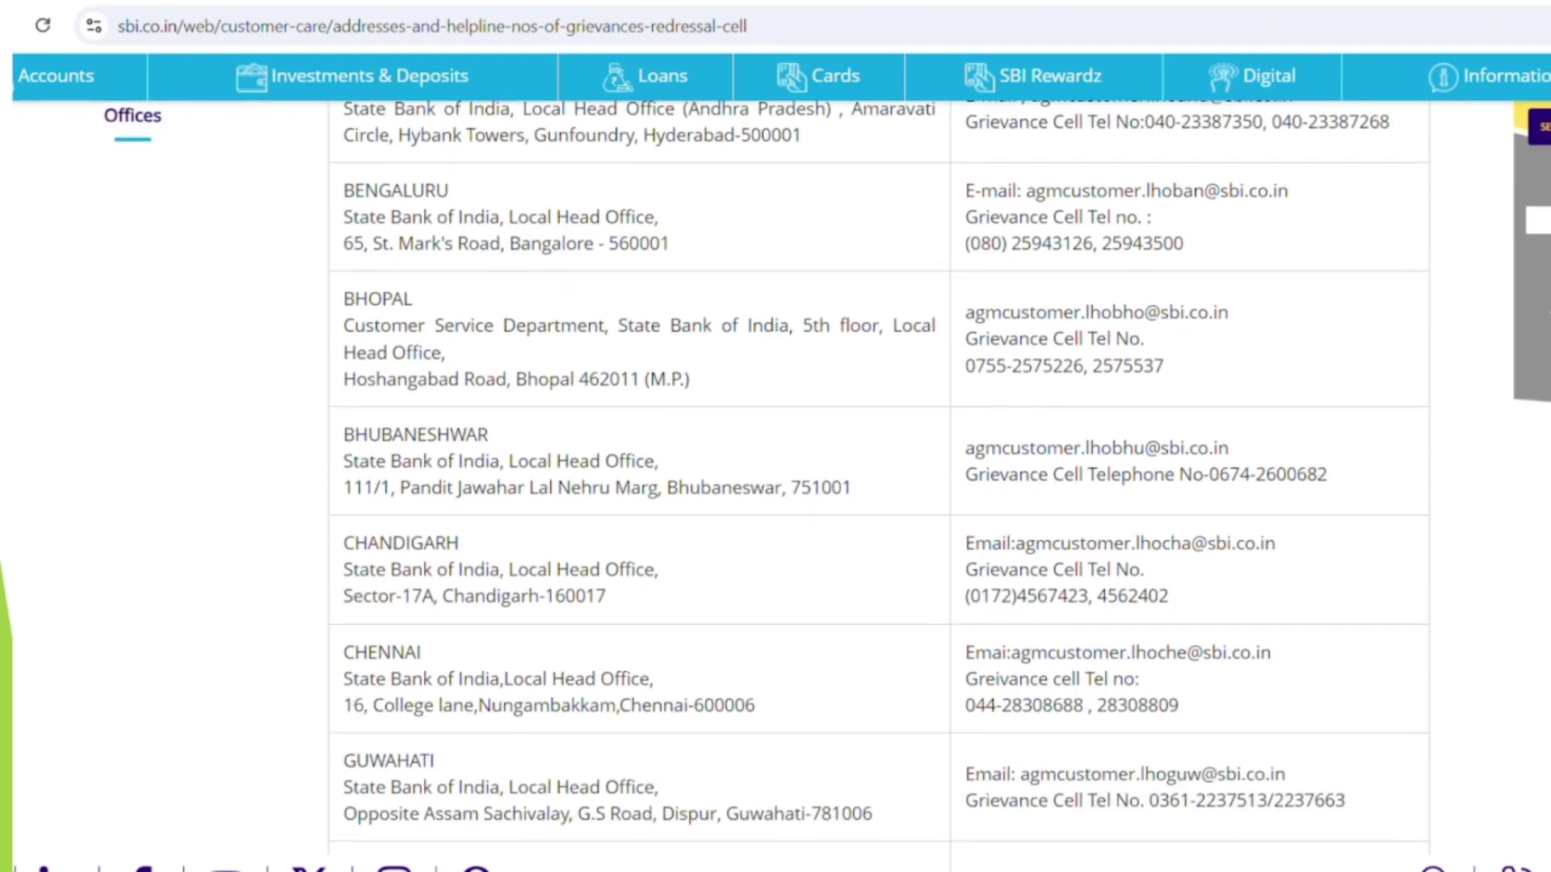
pyautogui.scroll(-6, 879, 484)
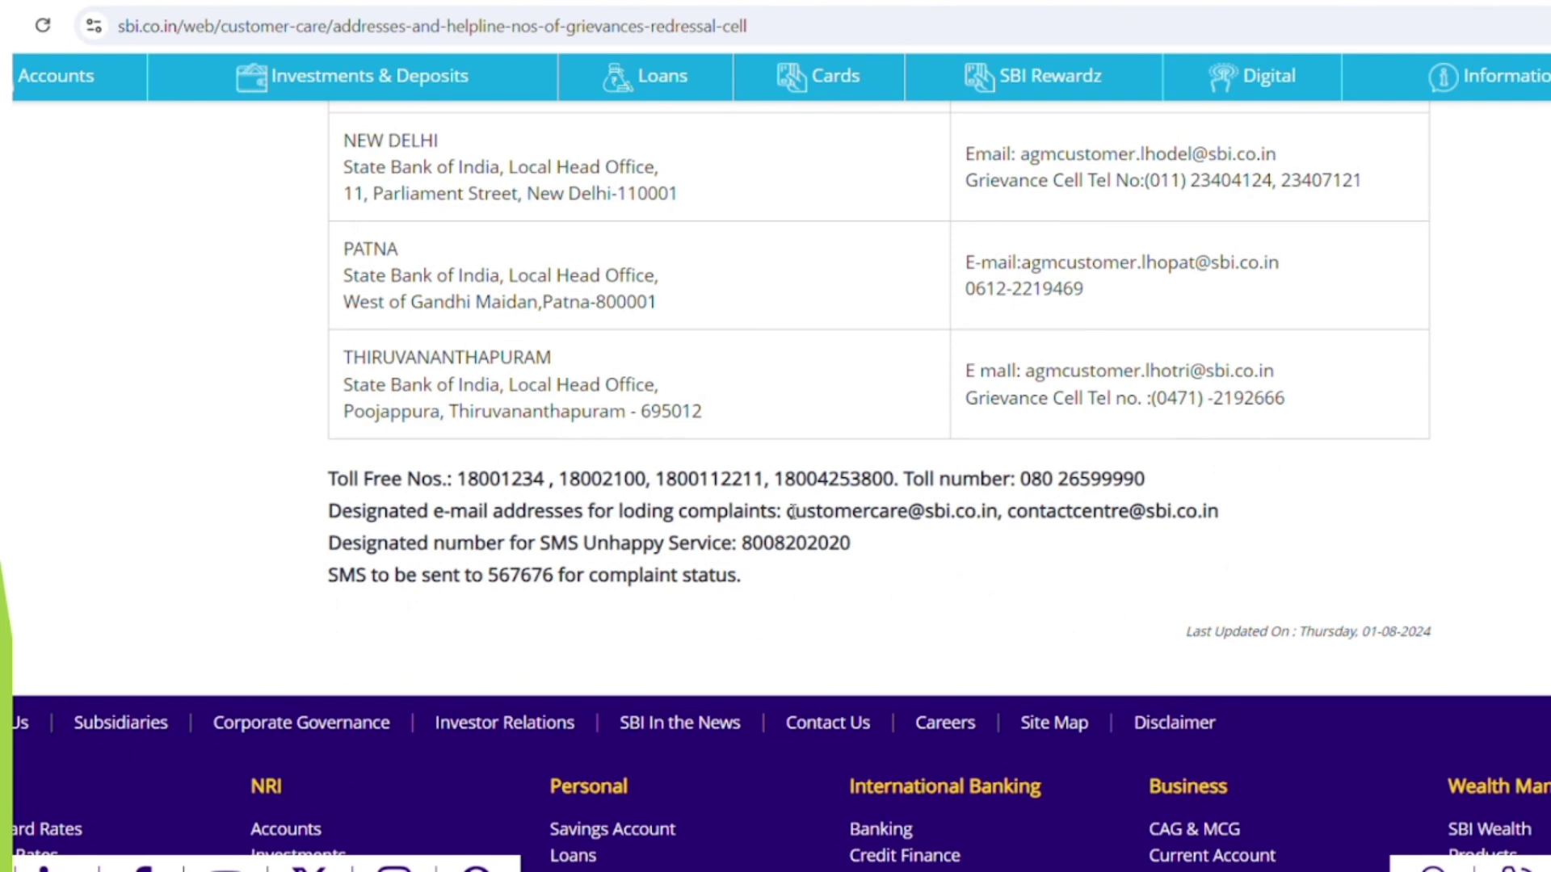
pyautogui.moveTo(789, 511); pyautogui.dragTo(996, 501)
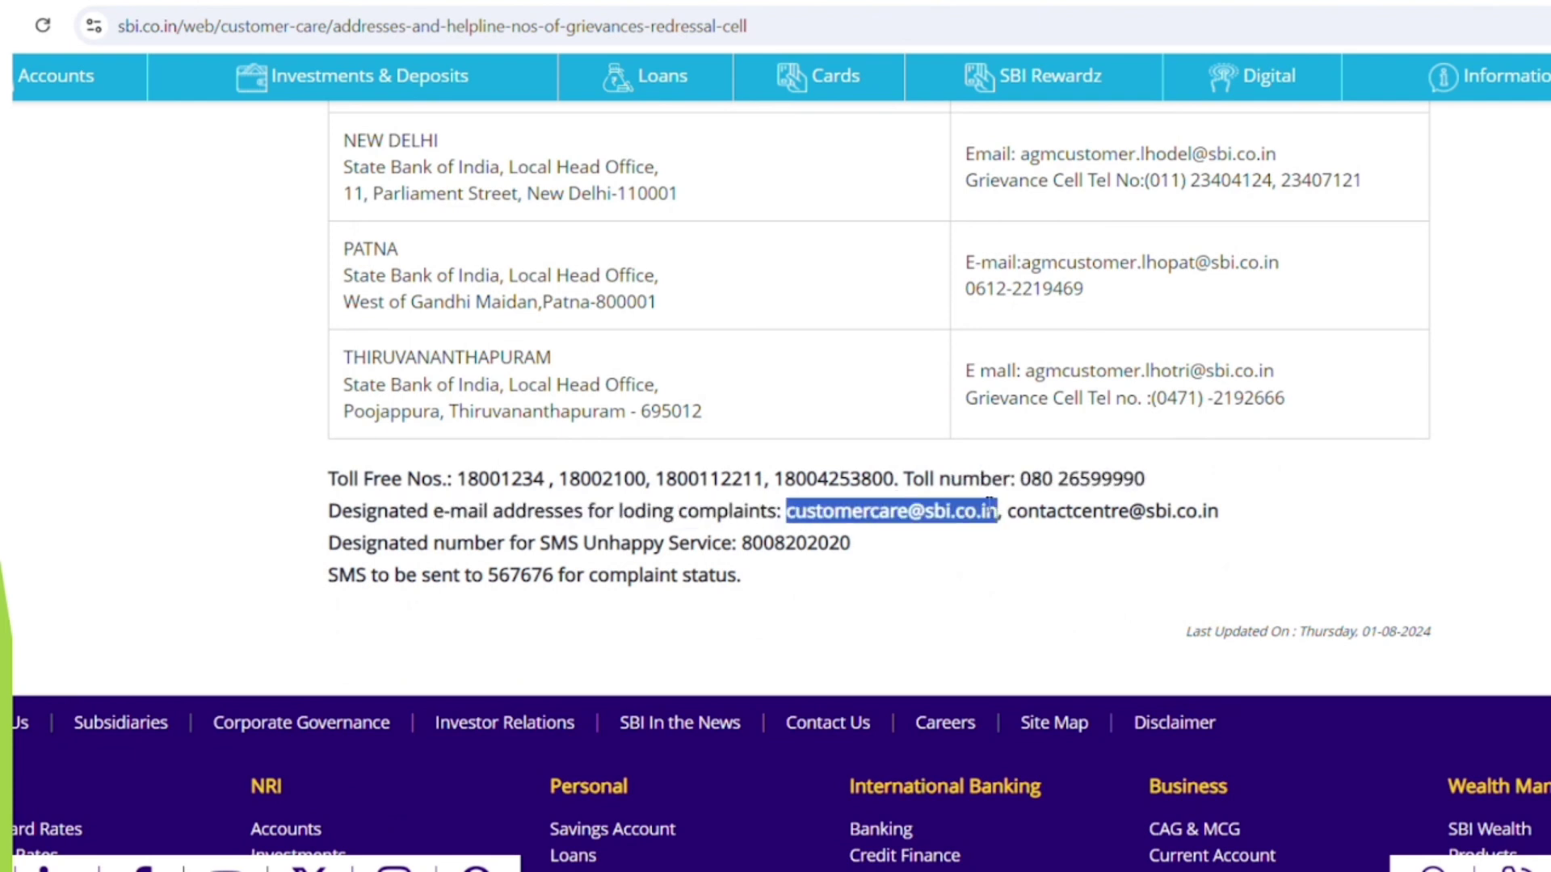
pyautogui.moveTo(540, 545); pyautogui.dragTo(866, 555)
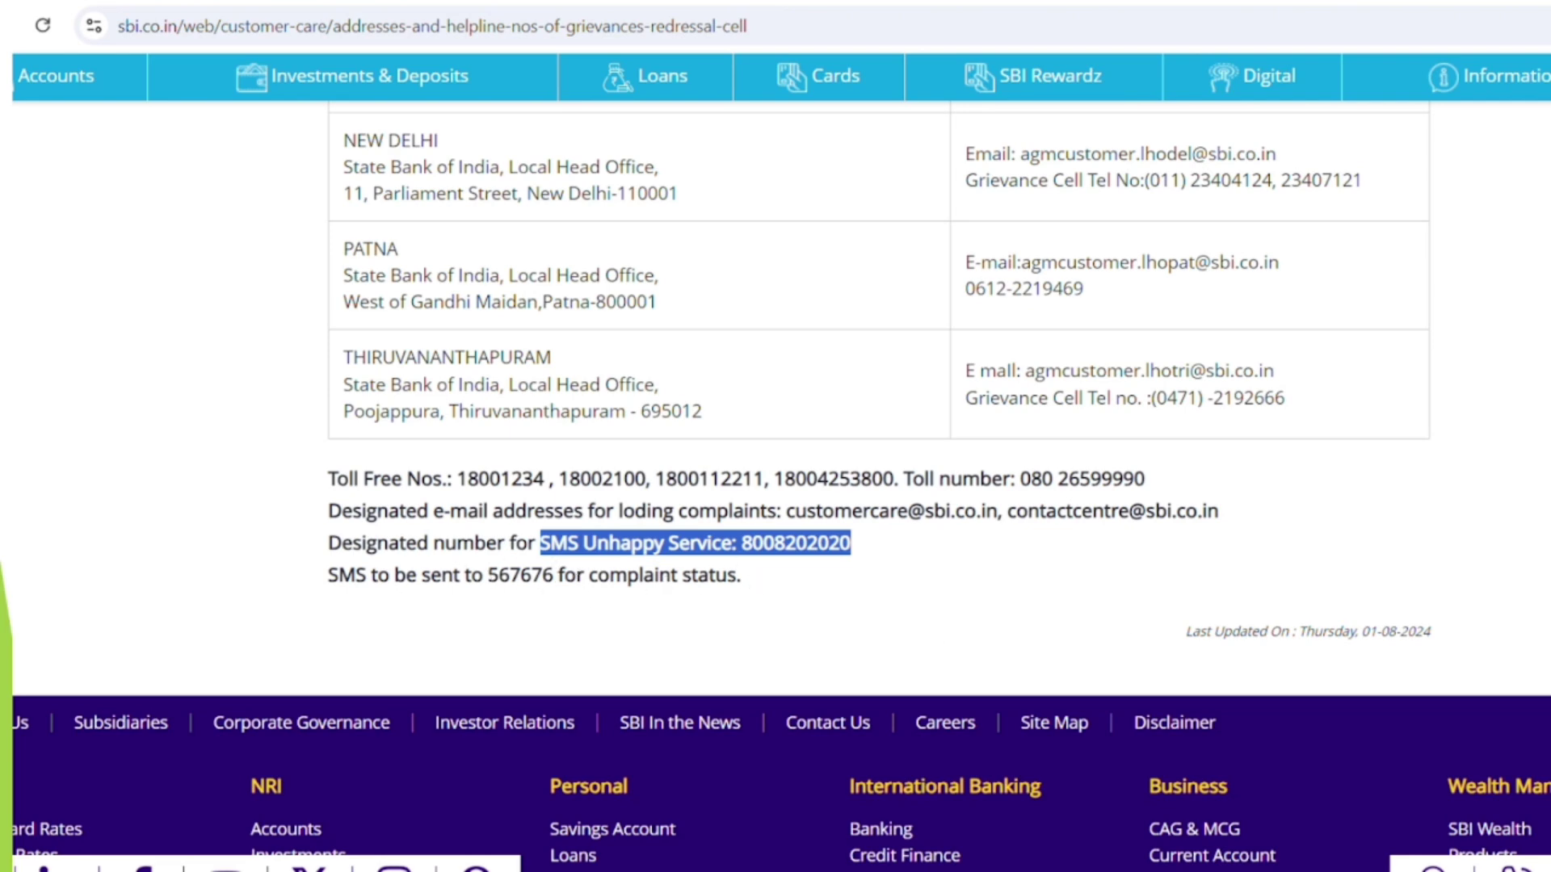
# Step: Return to the RBI Complaints page, open the link for complaints against any Regulated Entity, and start filing a complaint
pyautogui.scroll(15, 776, 484)
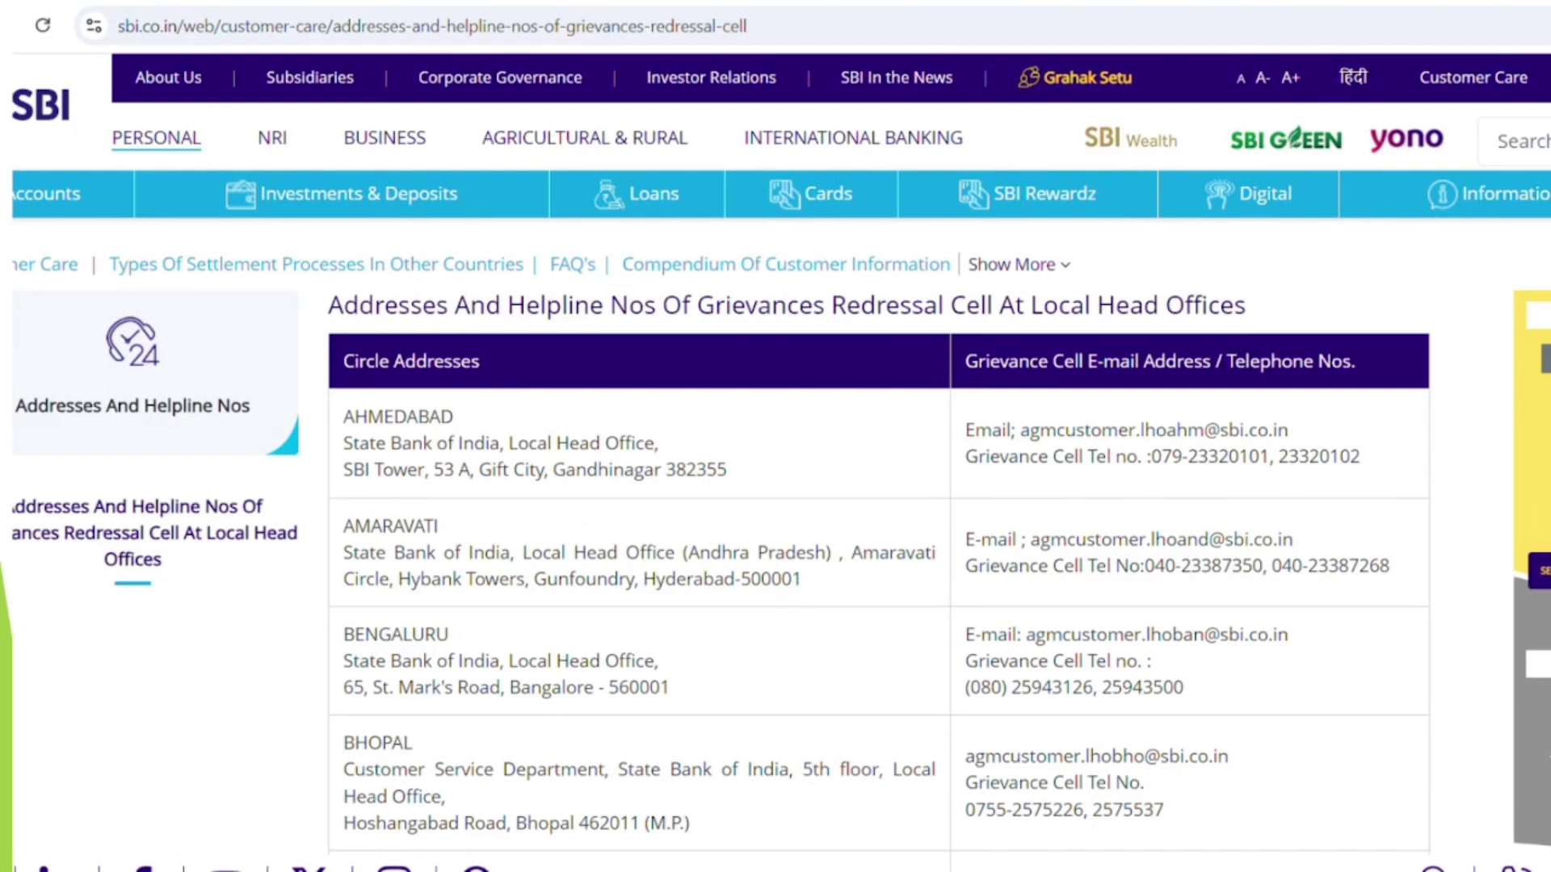
pyautogui.hotkey('alt', 'Left')
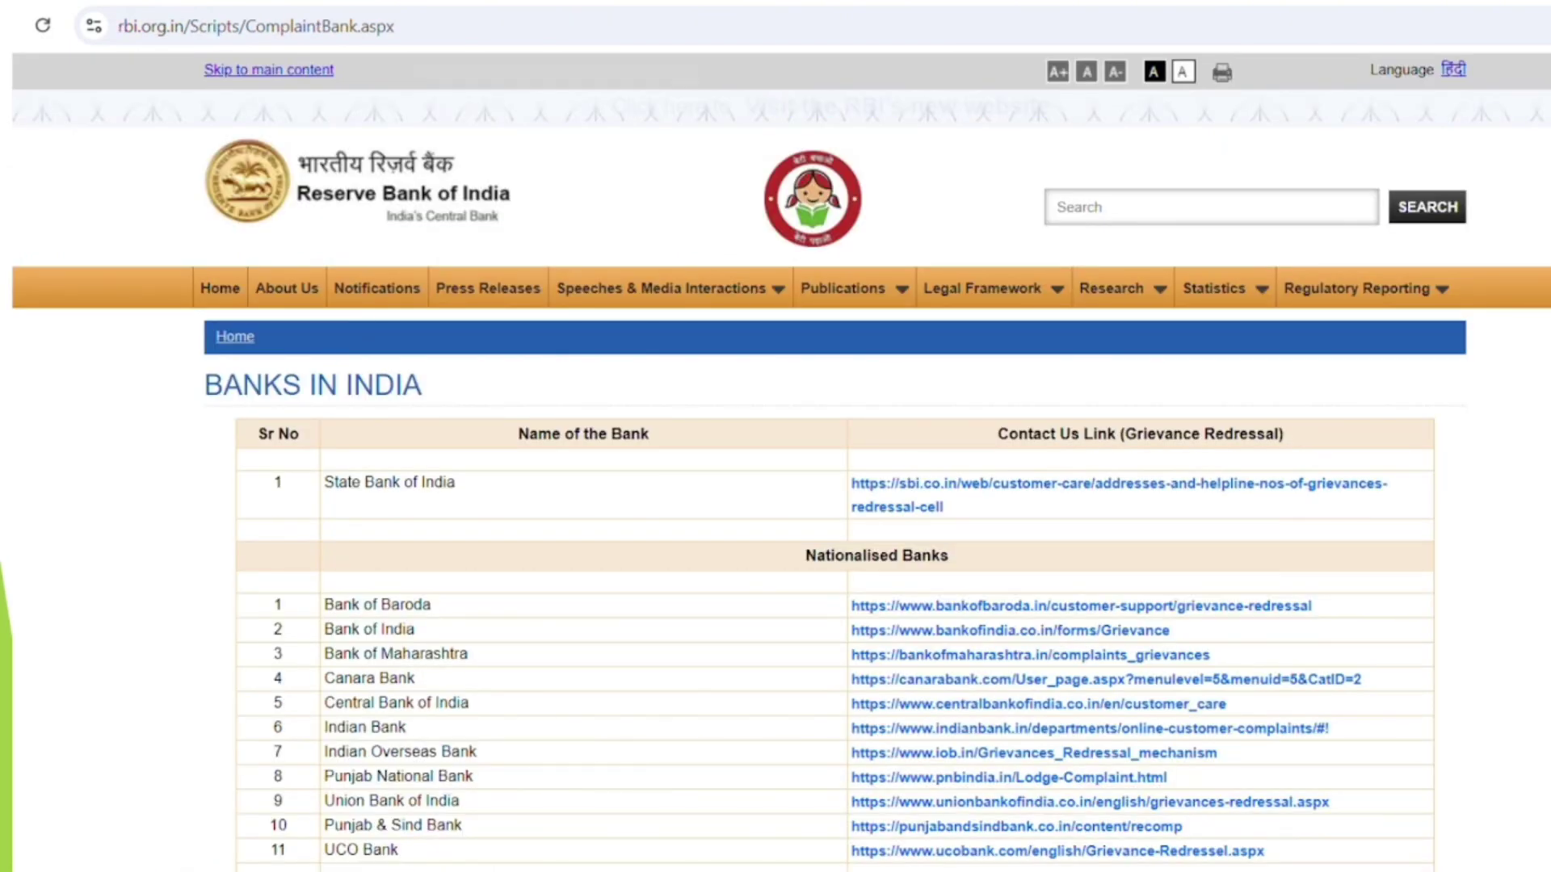
pyautogui.hotkey('alt', 'Left')
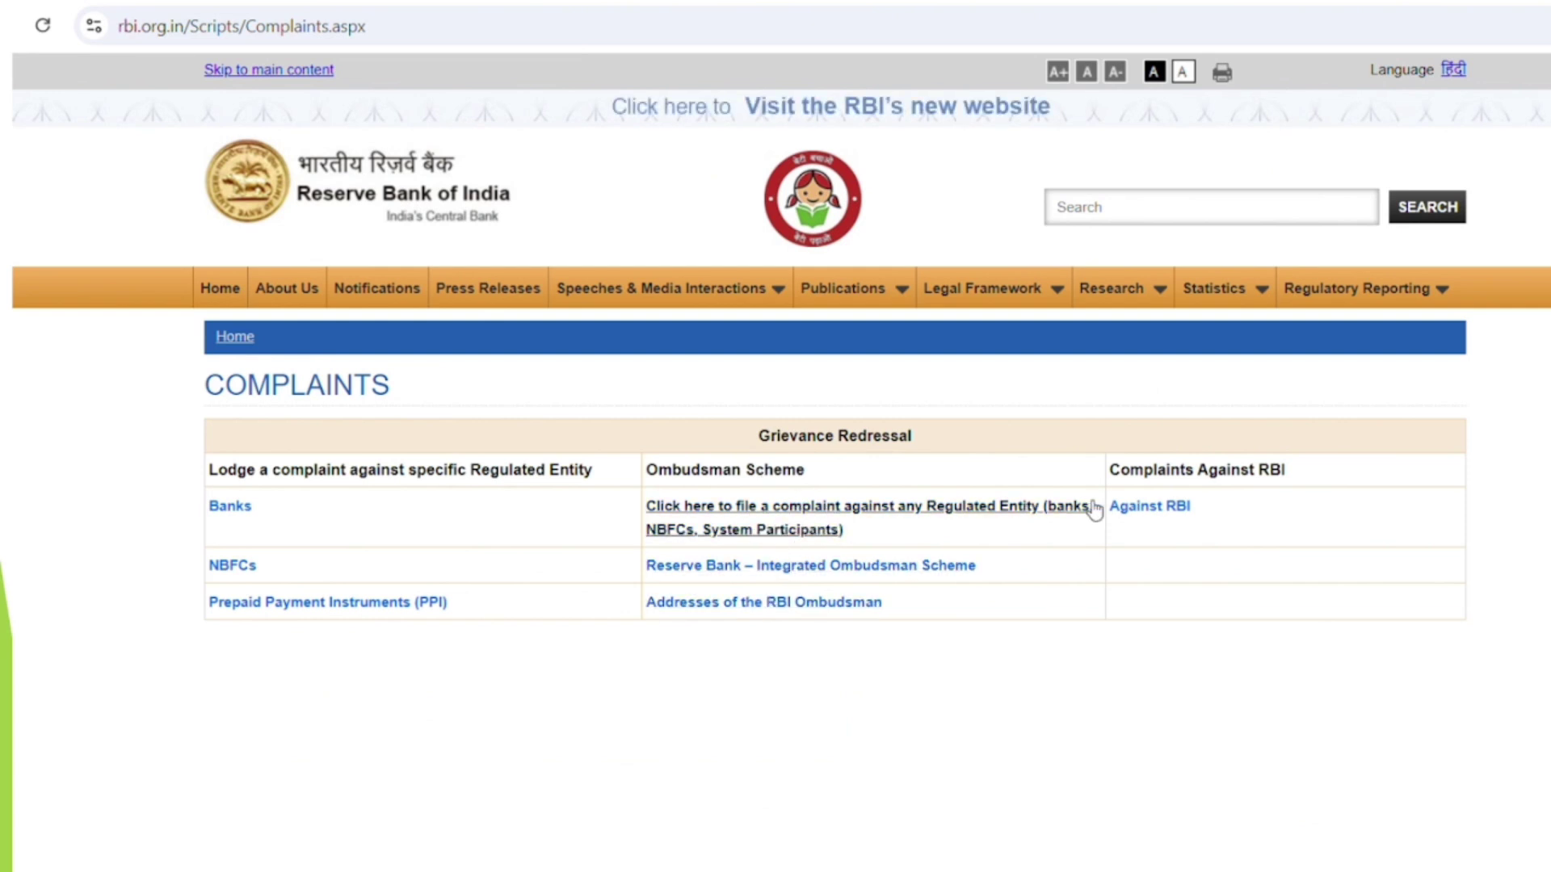
pyautogui.click(810, 520)
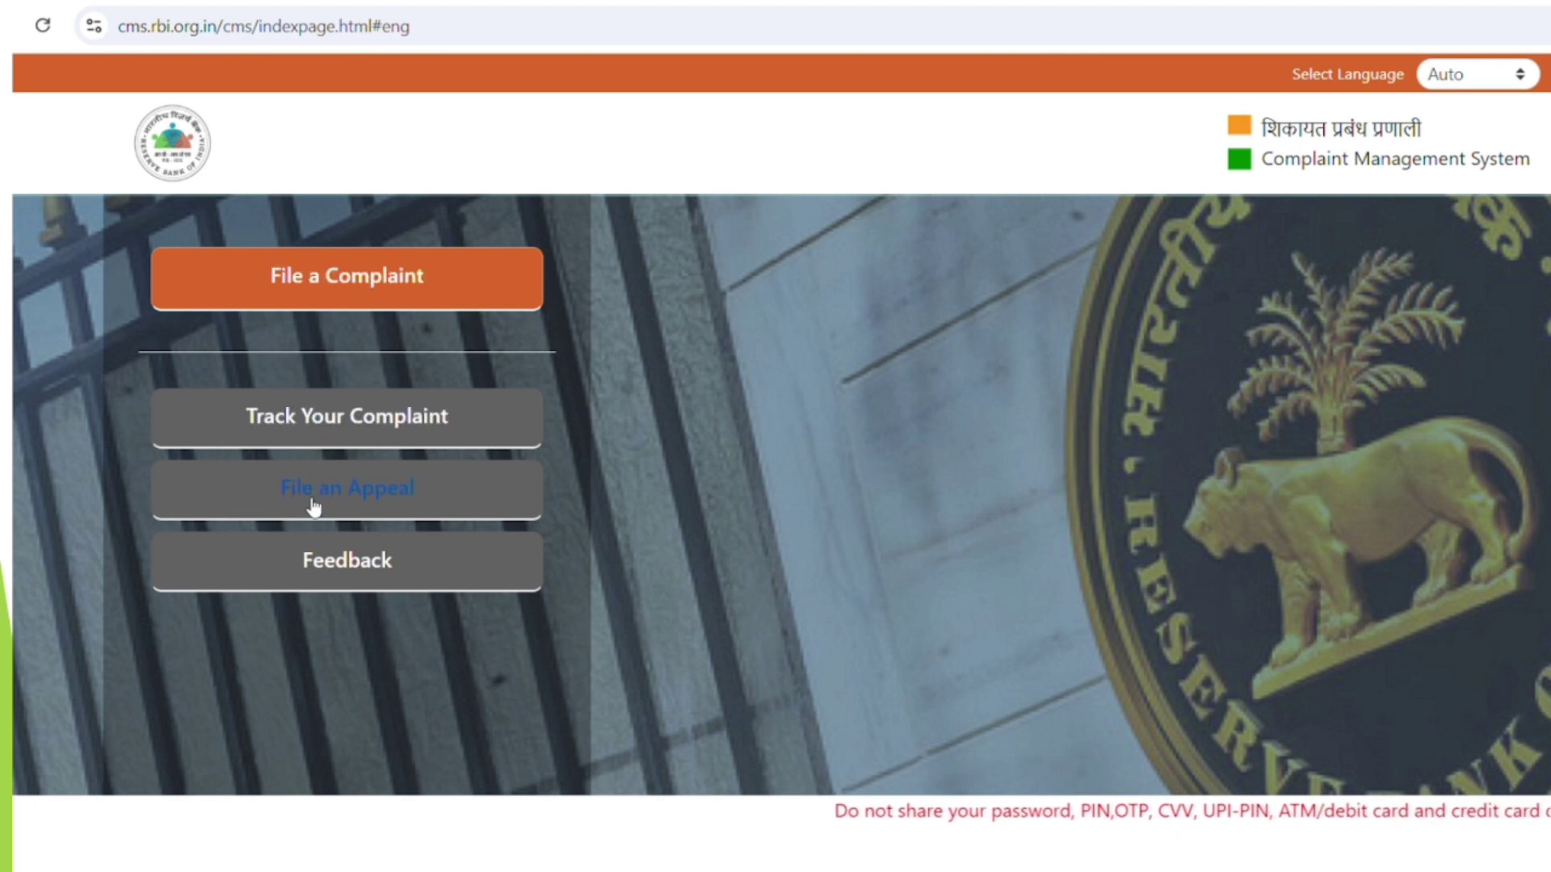
pyautogui.click(345, 277)
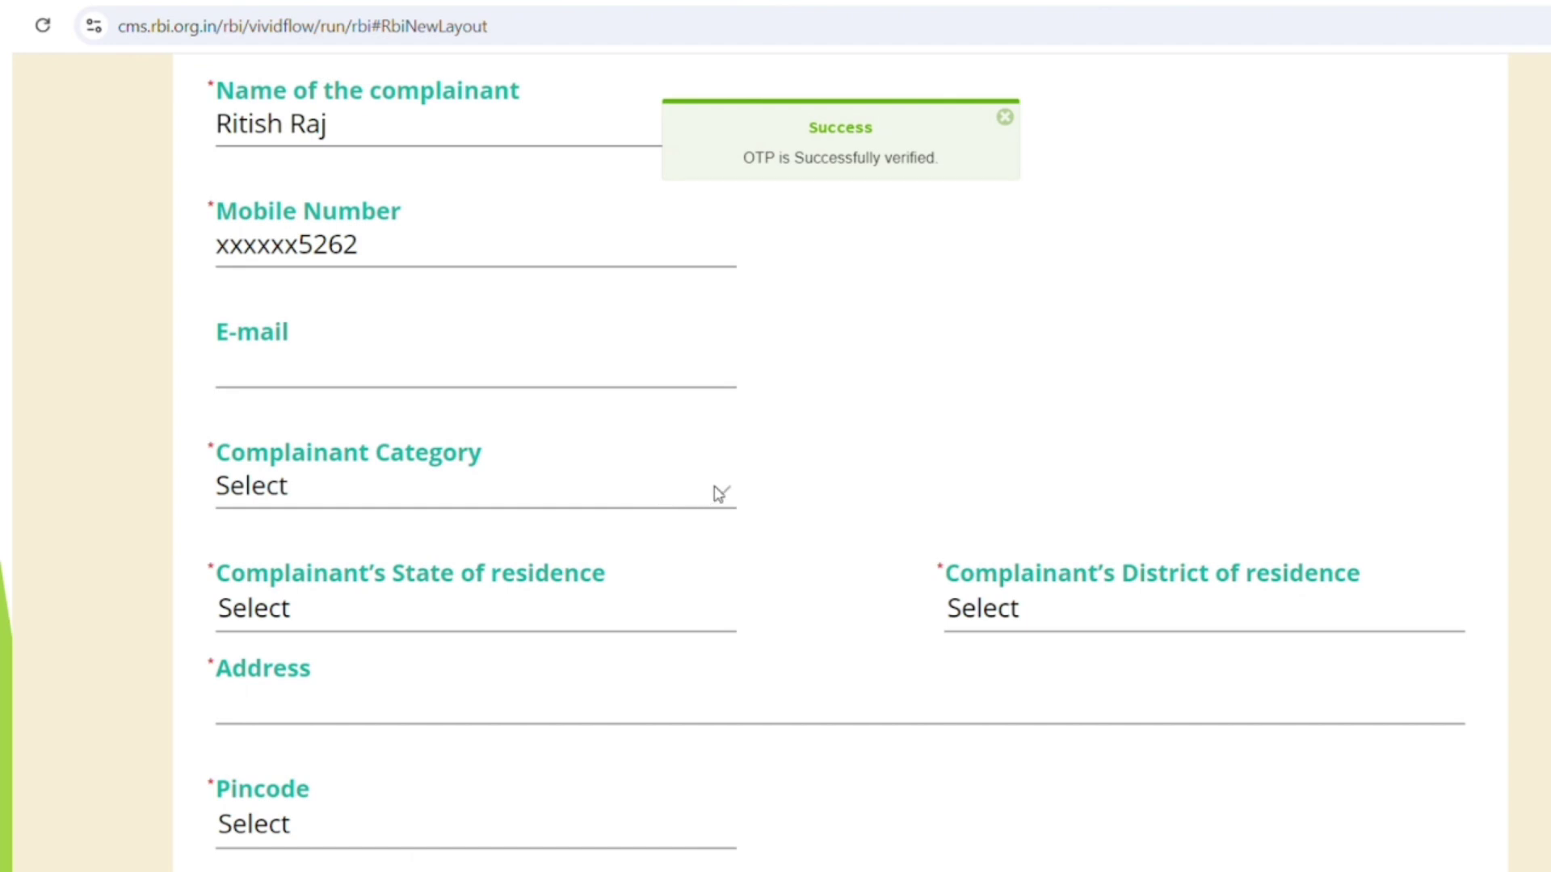
# Step: Set the complainant category to Individual, the age to 34 and the gender to Male
pyautogui.click(719, 494)
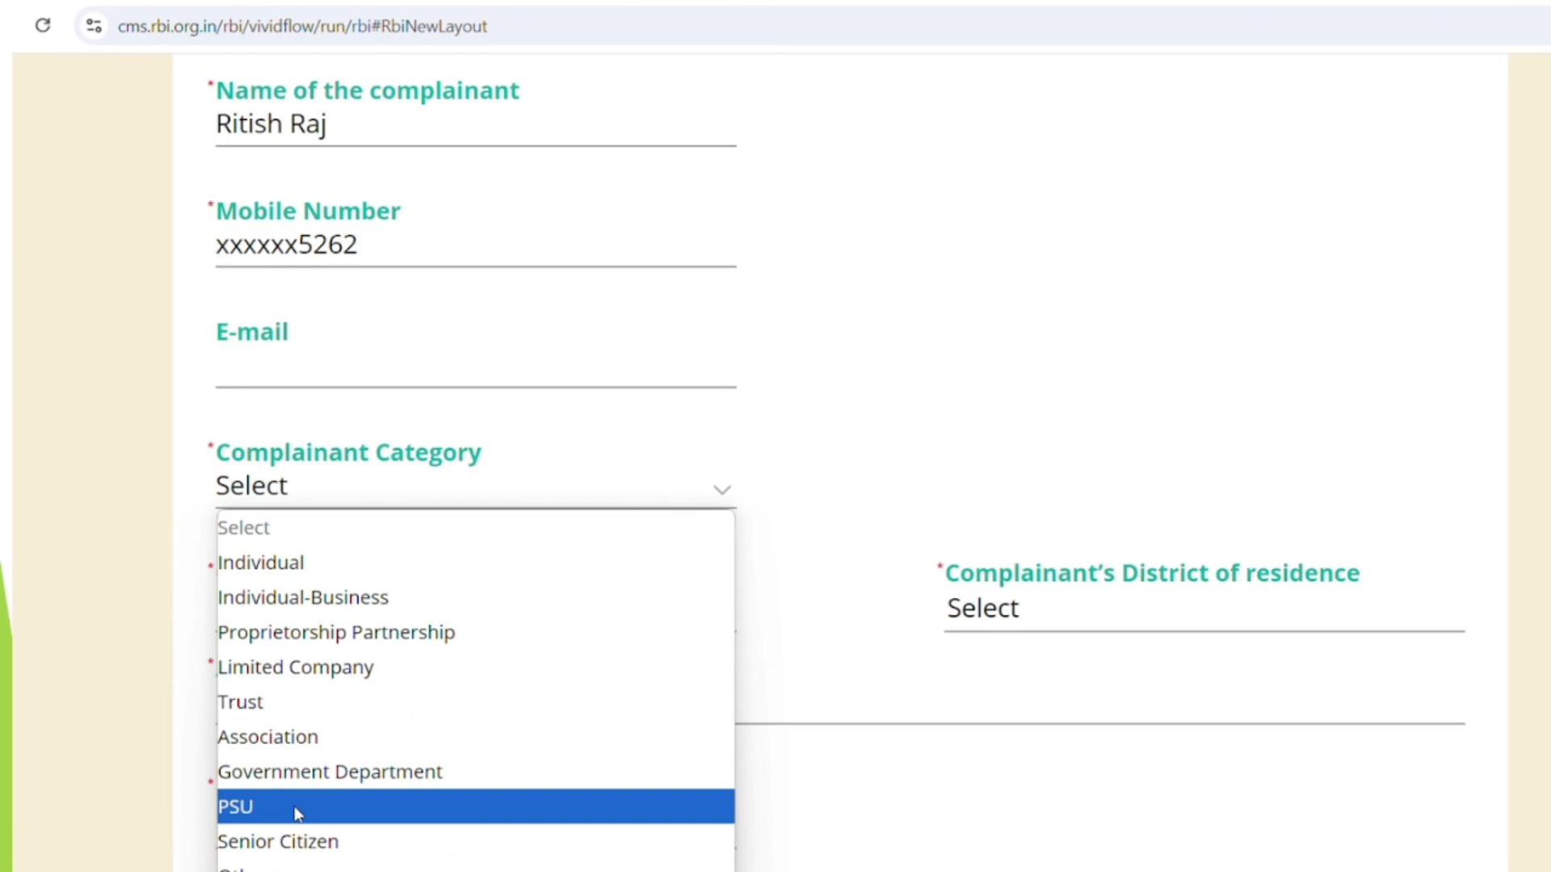
pyautogui.click(1234, 533)
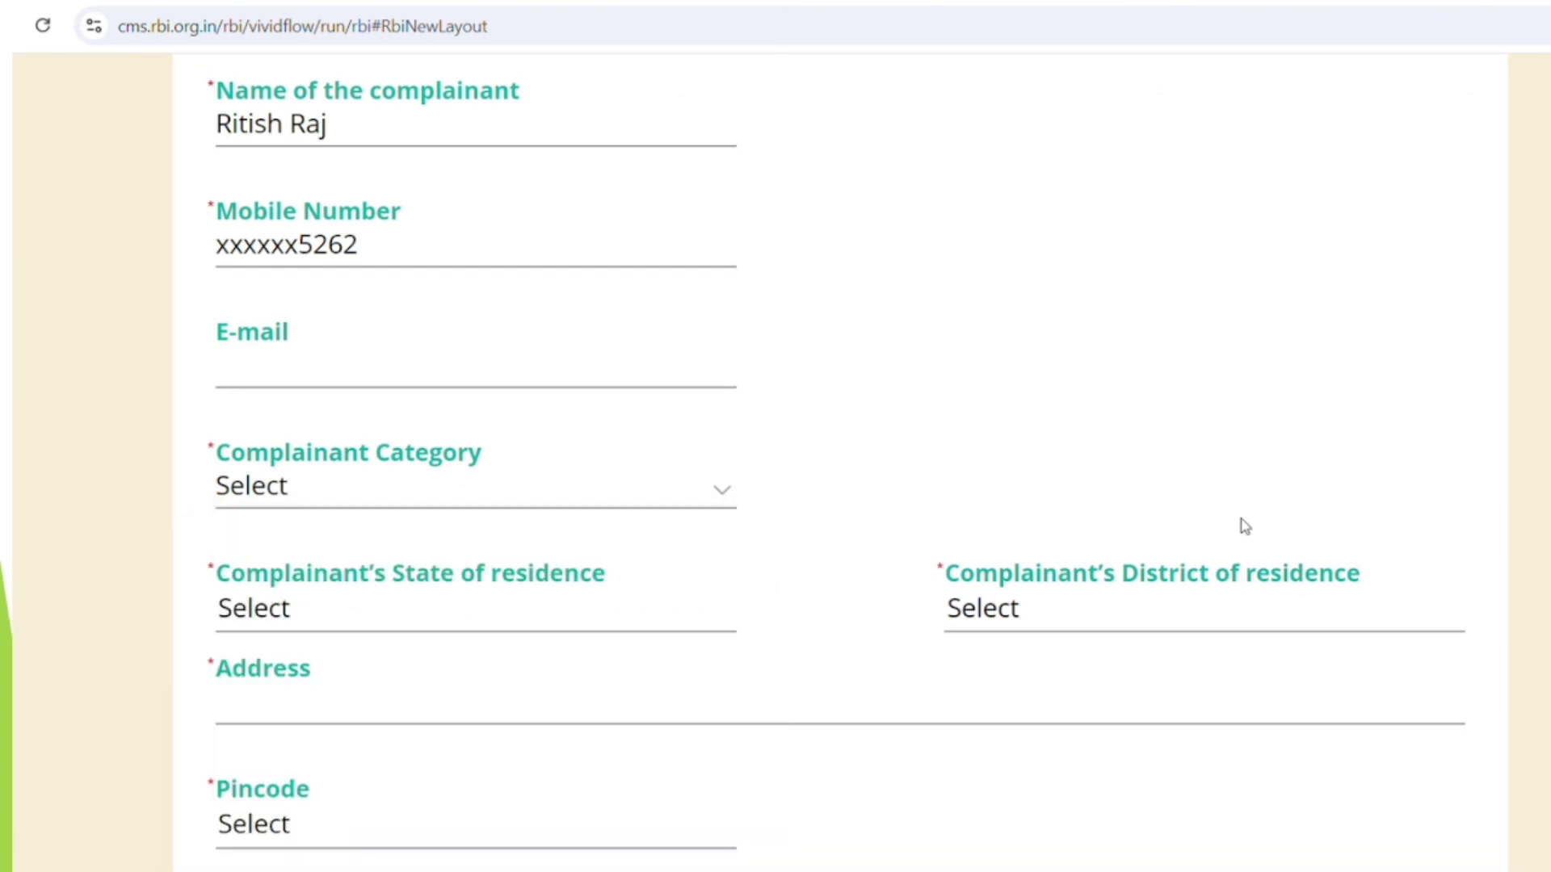
pyautogui.click(626, 485)
pyautogui.click(437, 572)
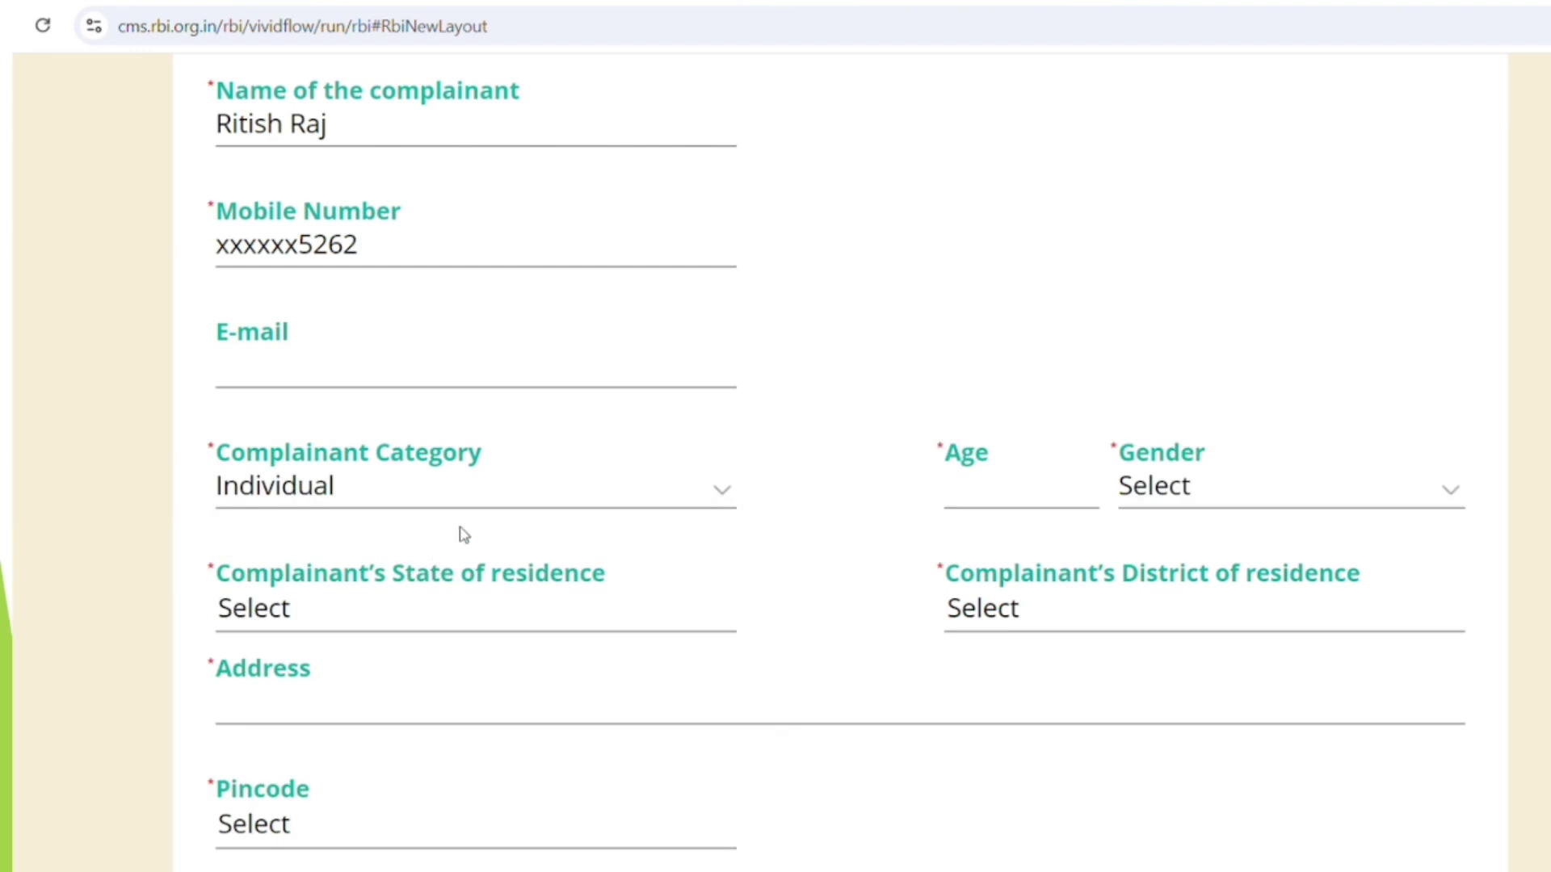
pyautogui.click(518, 492)
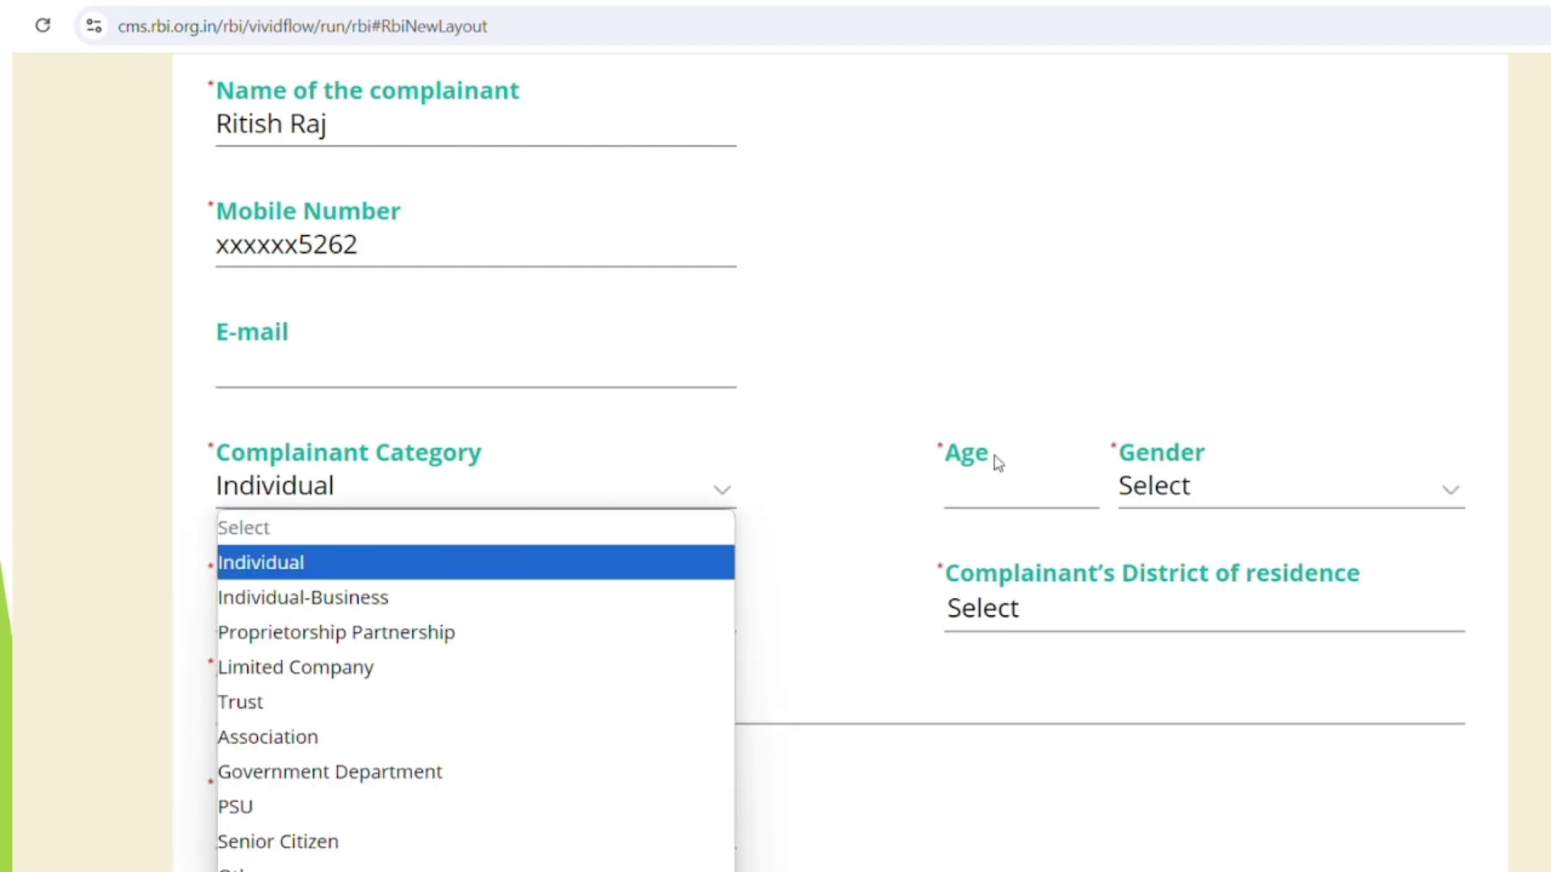
pyautogui.click(1014, 490)
pyautogui.write('34')
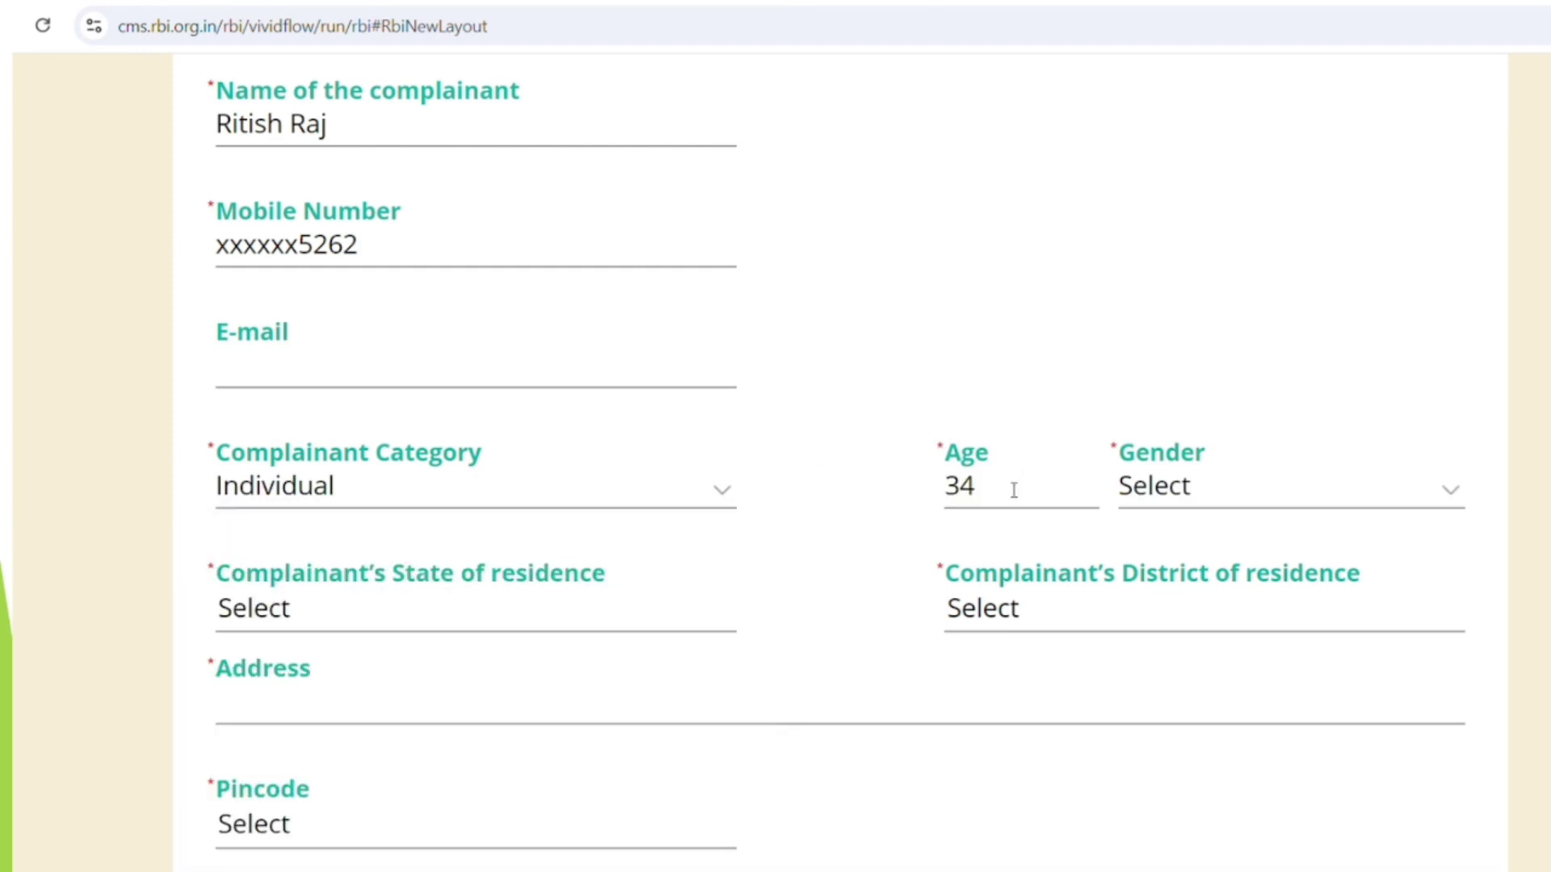
pyautogui.click(1219, 481)
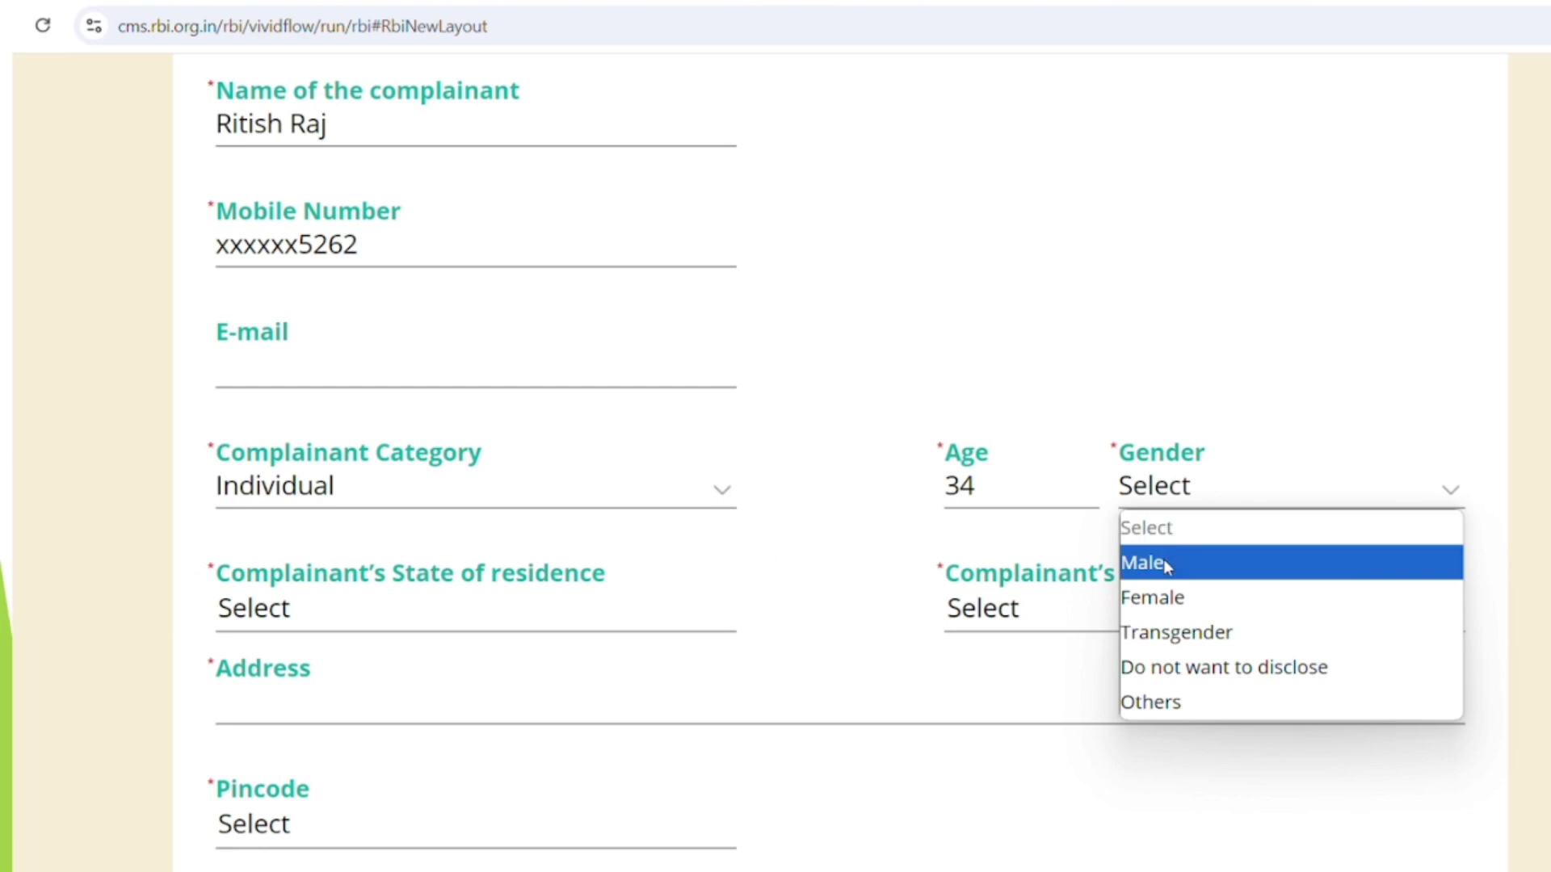
pyautogui.click(1163, 559)
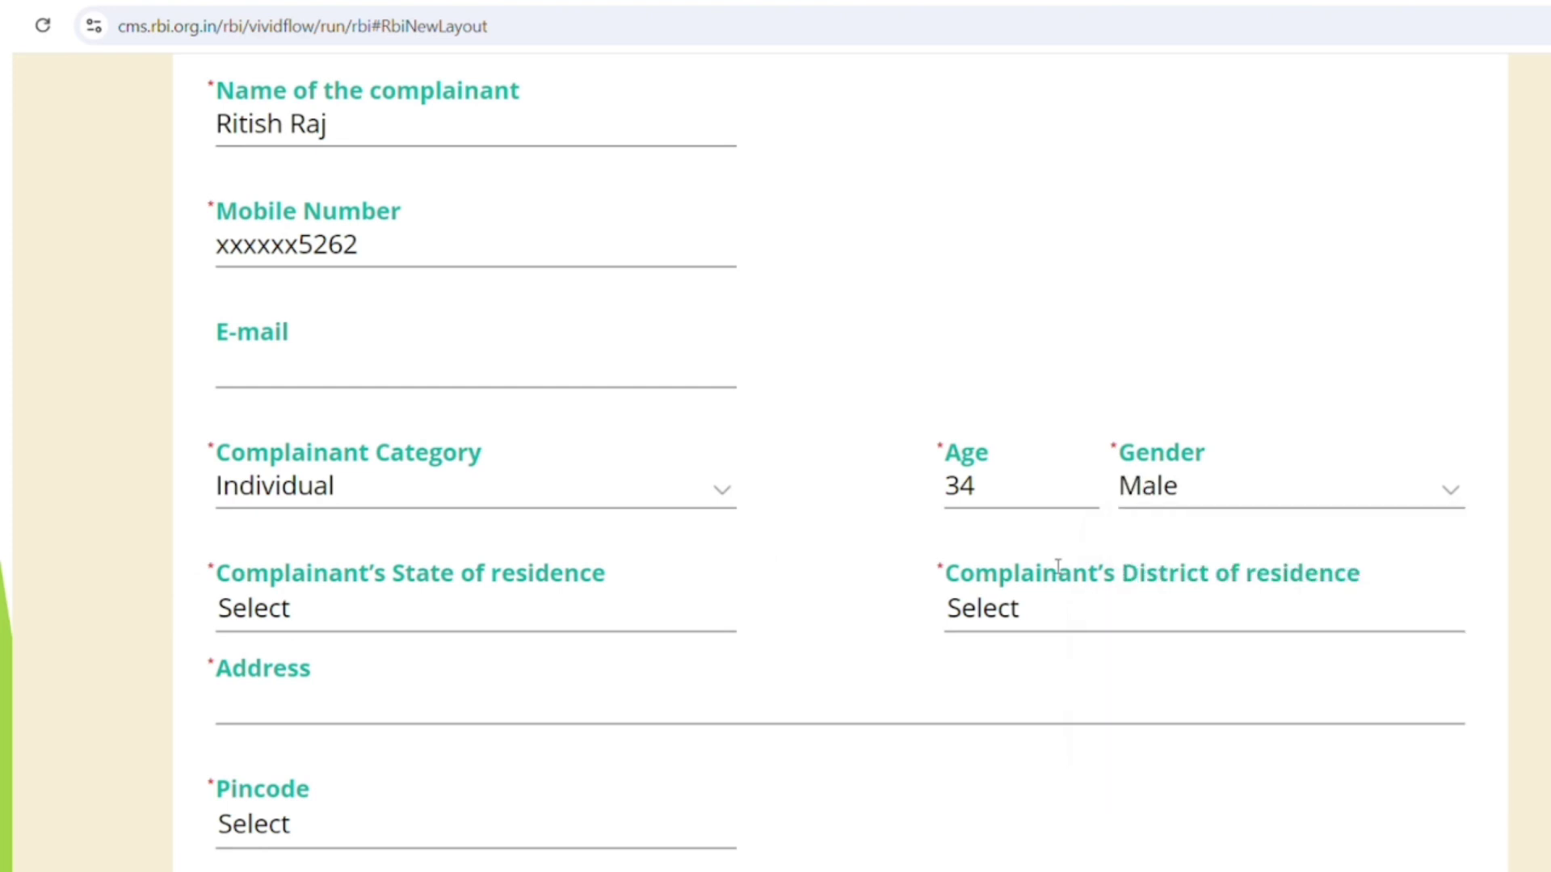
# Step: Set the complainant's state of residence to BIHAR and the district of residence to BEGUSARAI
pyautogui.click(434, 602)
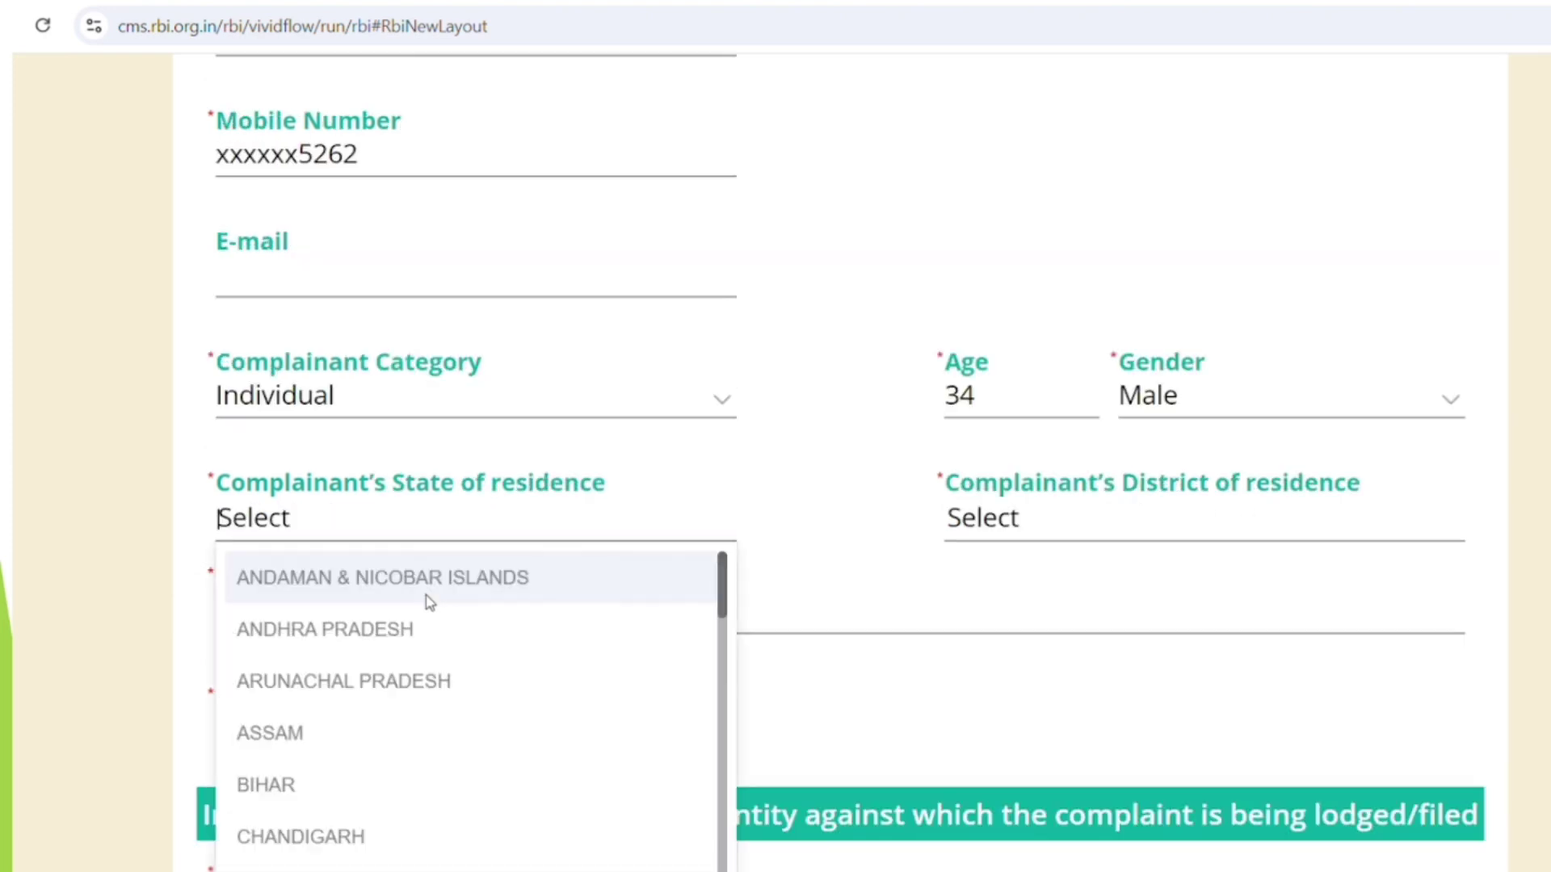
pyautogui.click(364, 771)
pyautogui.click(1059, 523)
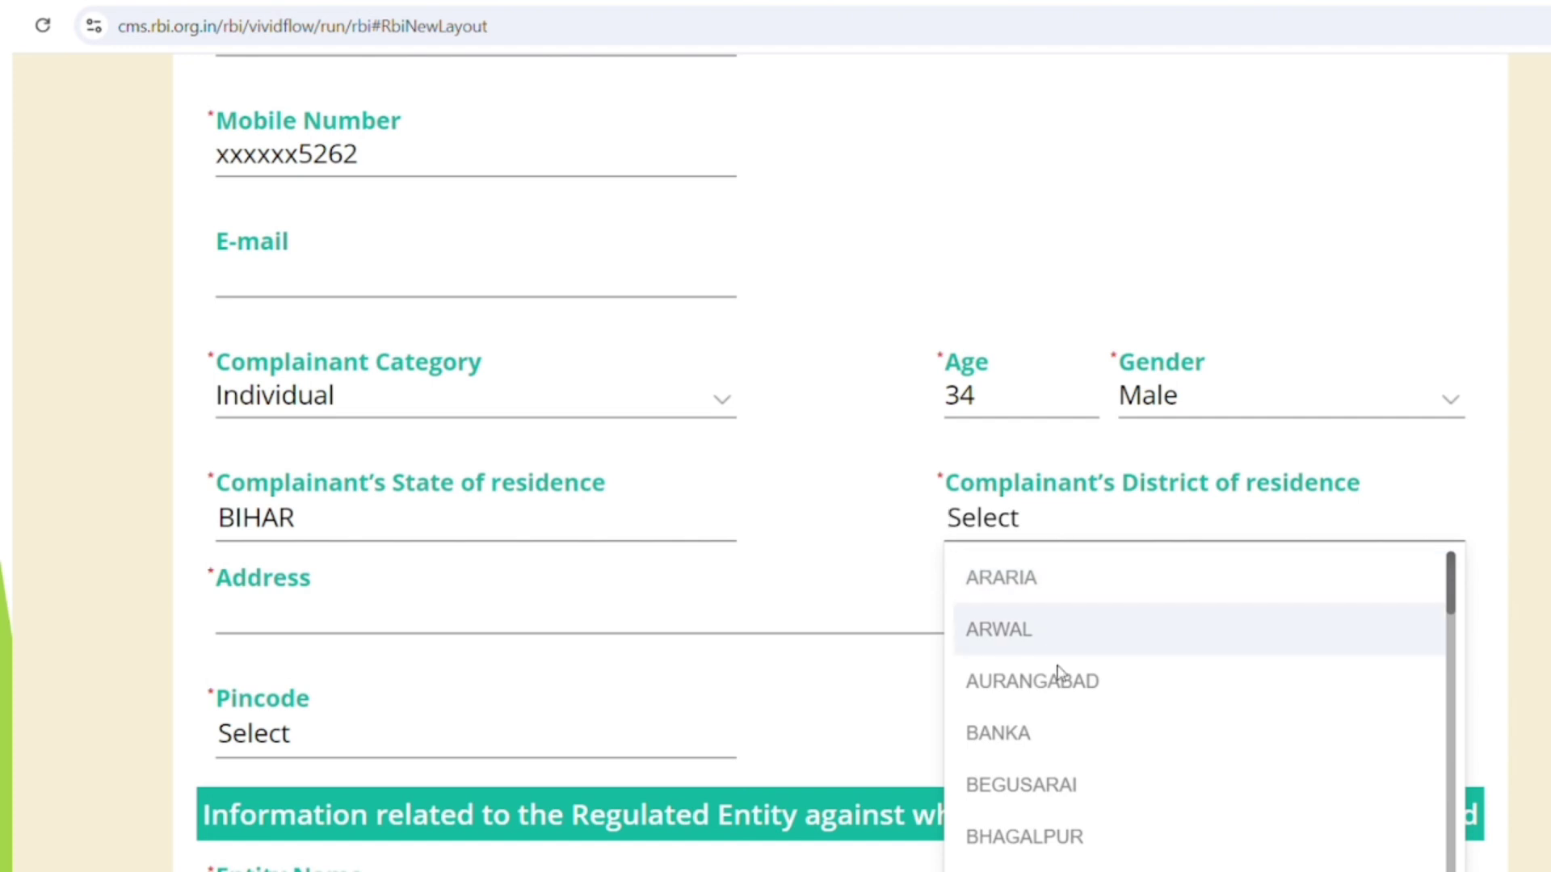
pyautogui.click(1043, 791)
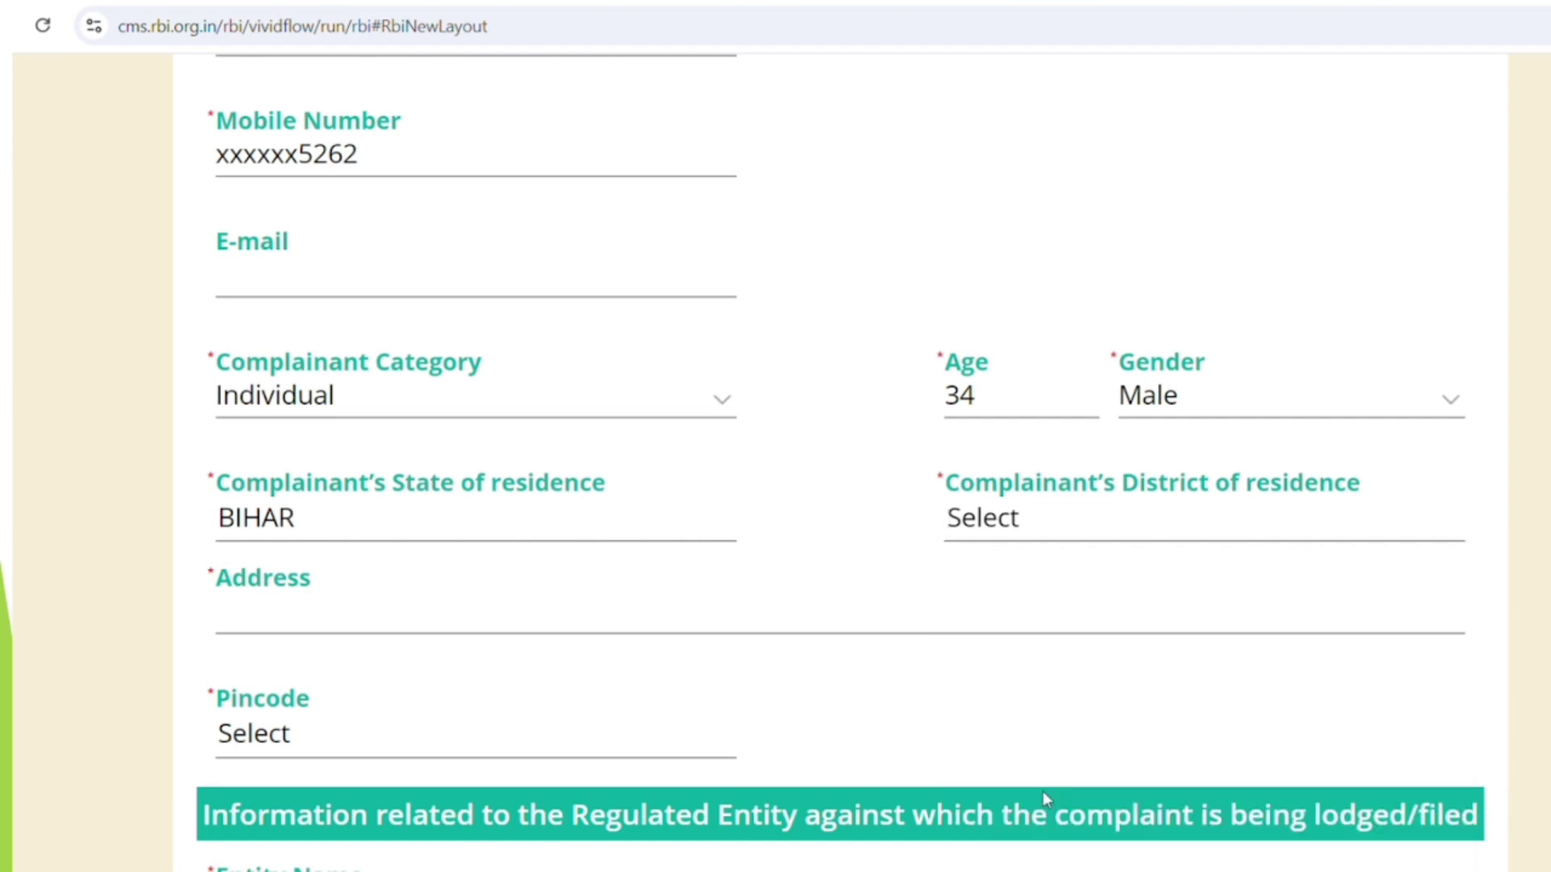
# Step: Enter the complainant's address and choose the matching pincode
pyautogui.click(504, 612)
pyautogui.write('ghvhj hjhjg hjghj')
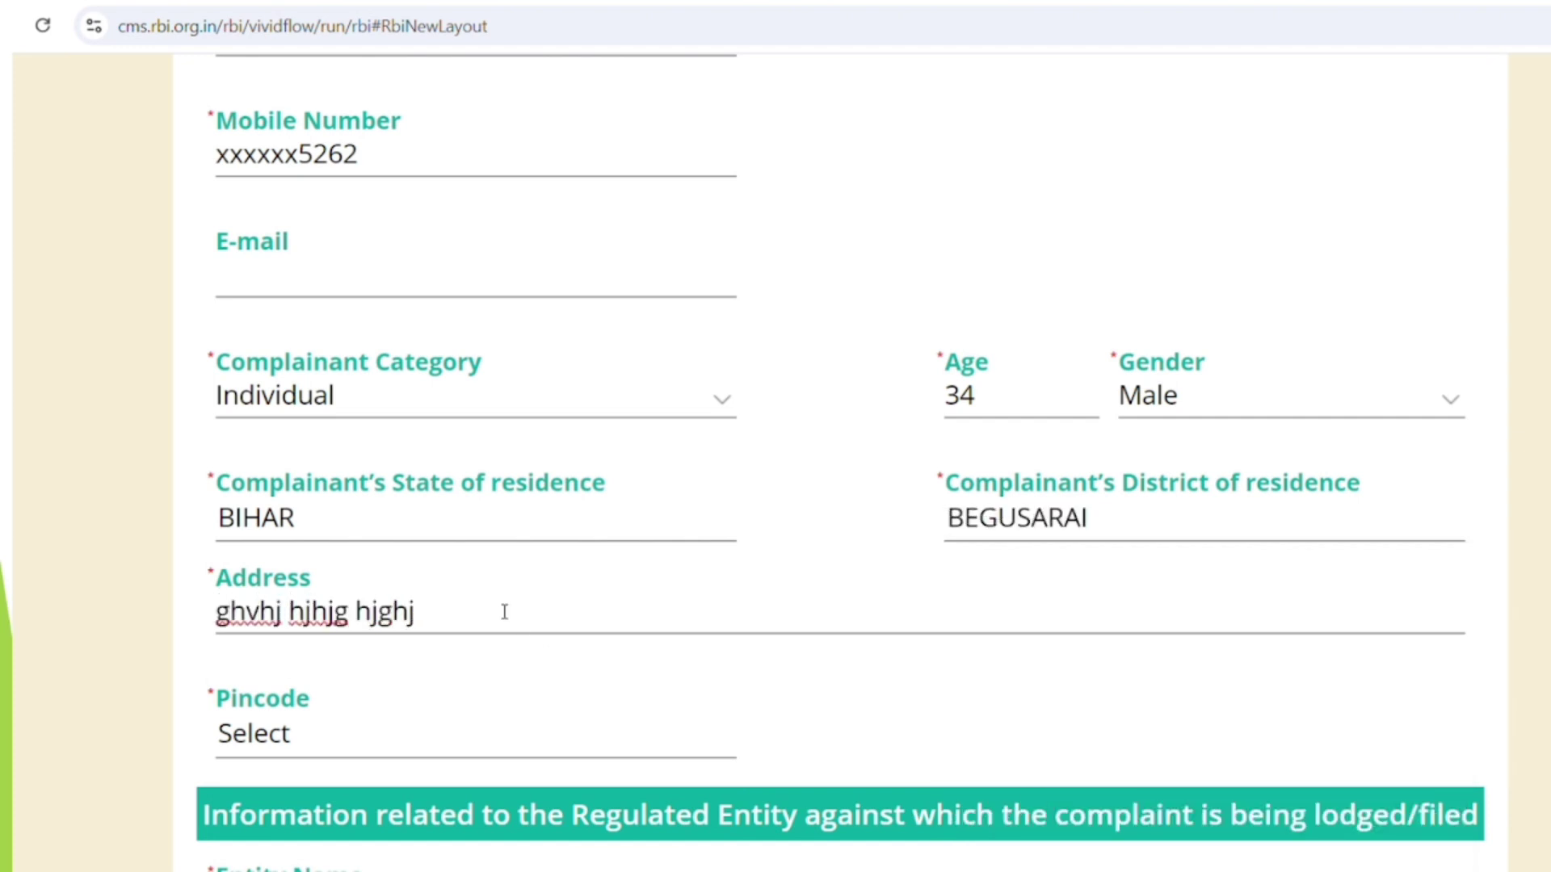
pyautogui.click(360, 737)
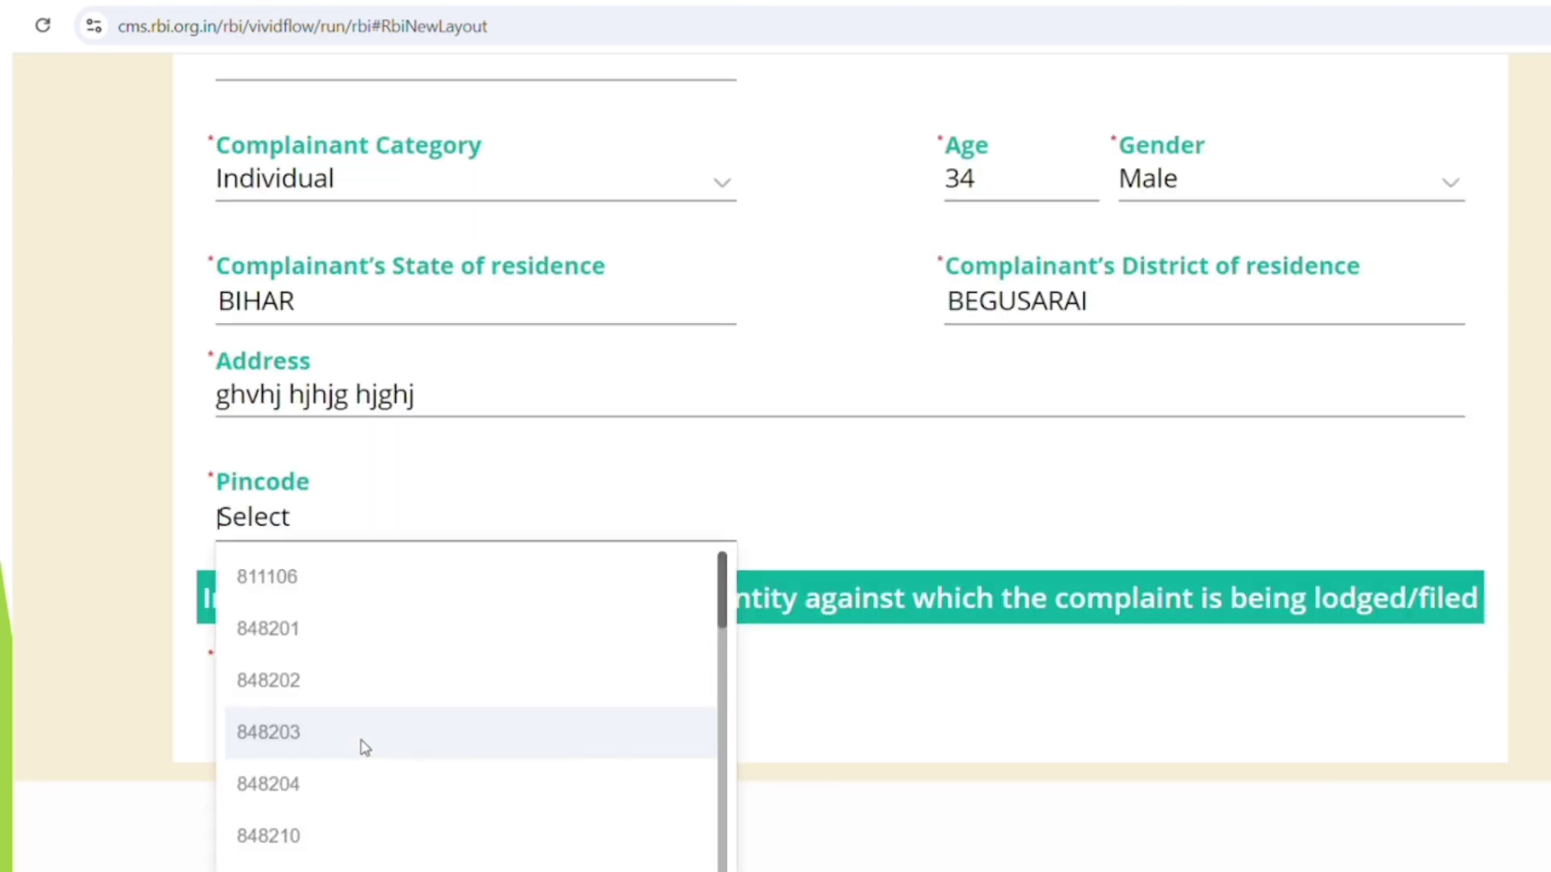
pyautogui.click(434, 638)
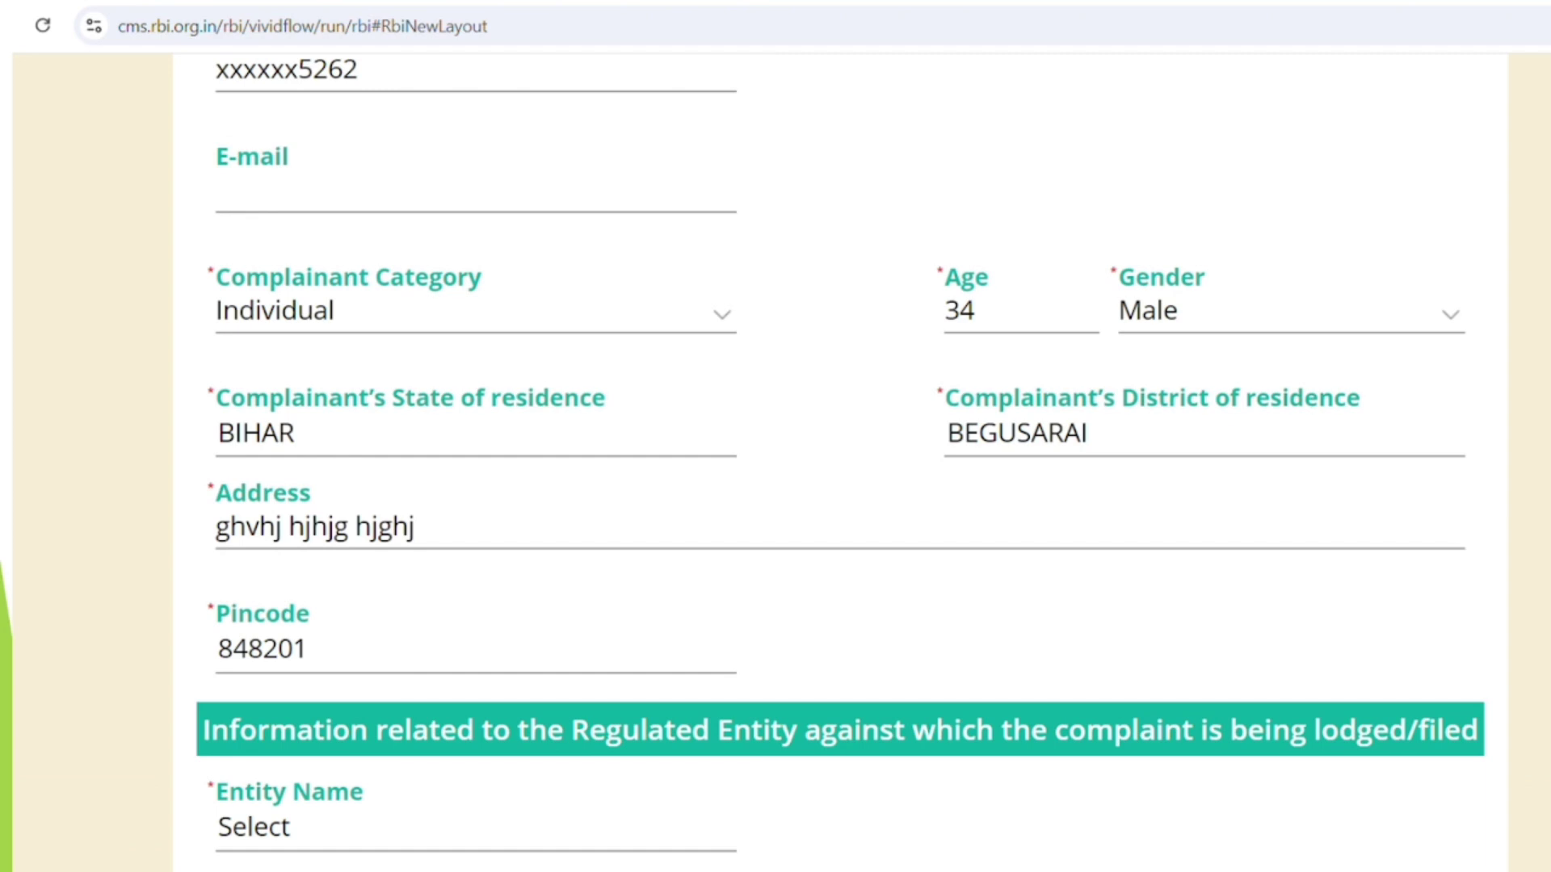
# Step: Choose A A C INVESTMENTS PVT LTD as the entity name and acknowledge the notice about the Ombudsman Scheme
pyautogui.click(523, 843)
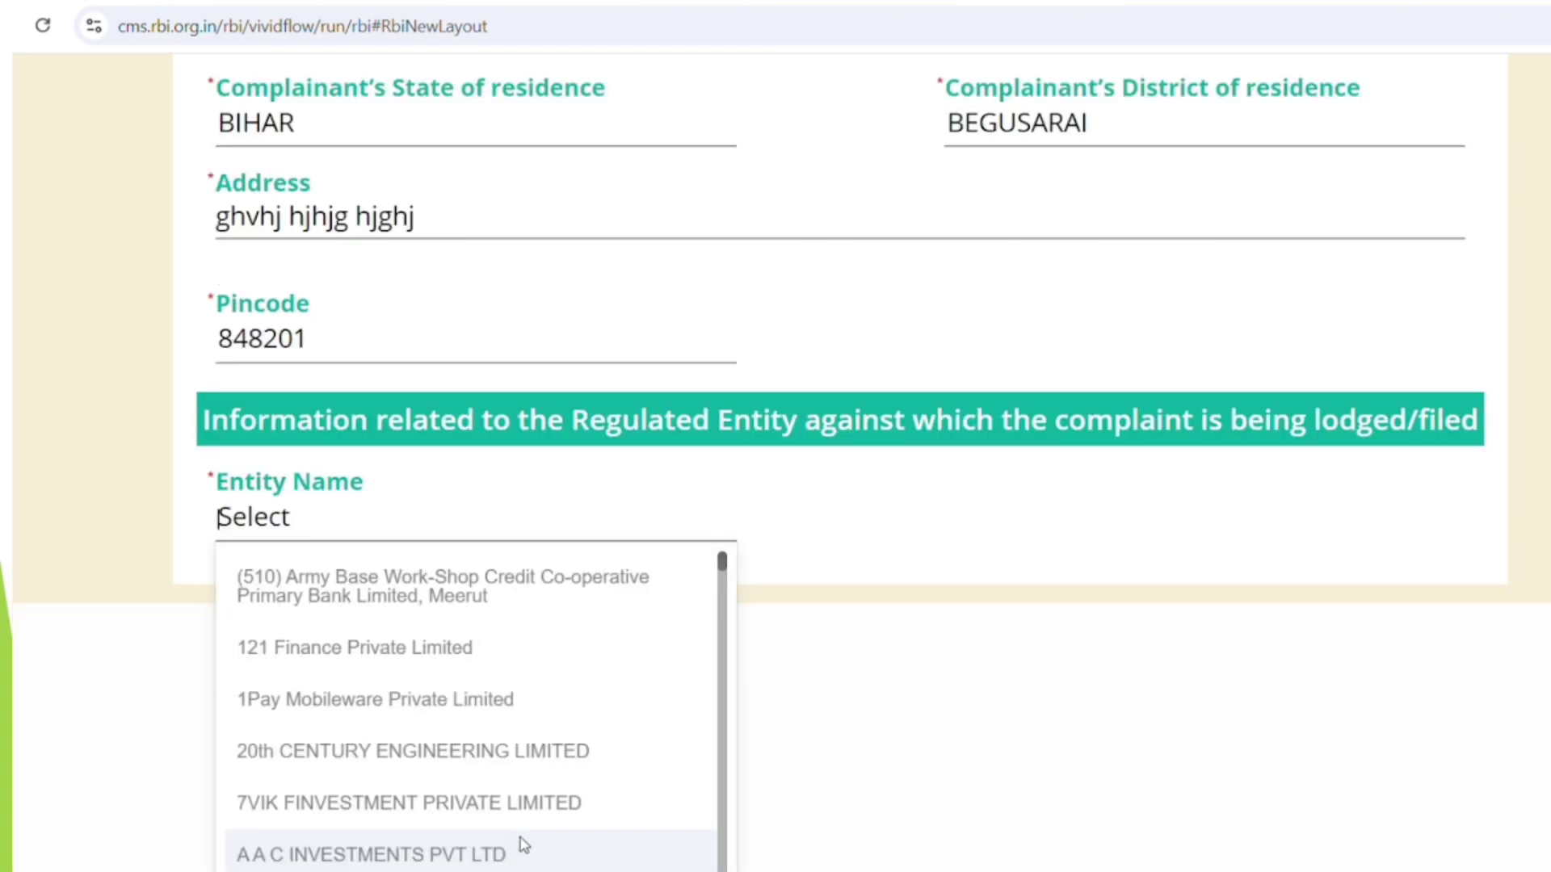
pyautogui.click(520, 844)
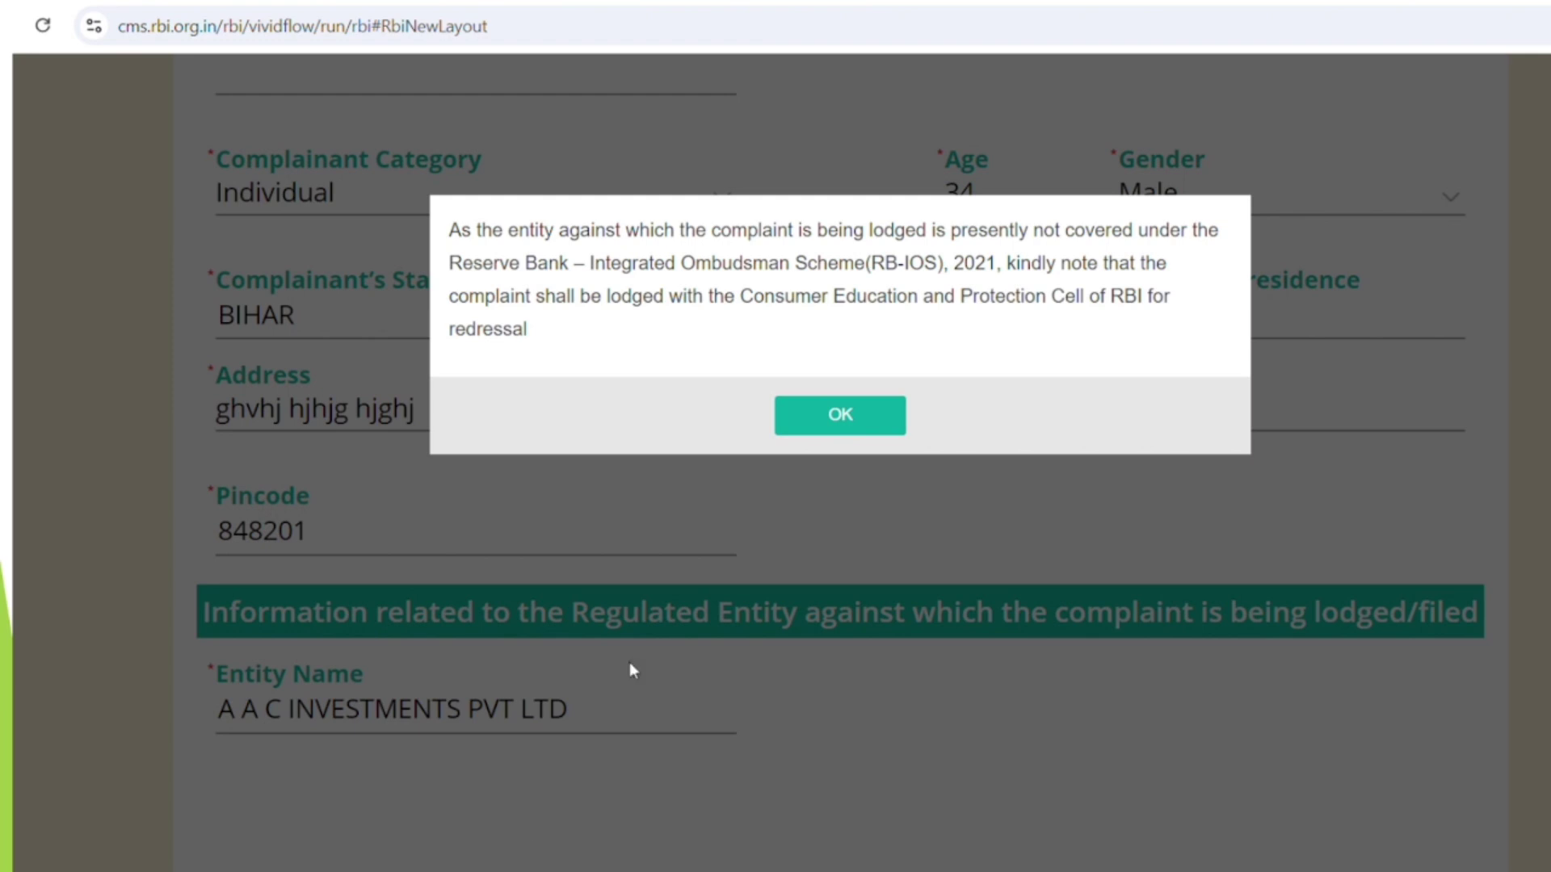
pyautogui.click(840, 416)
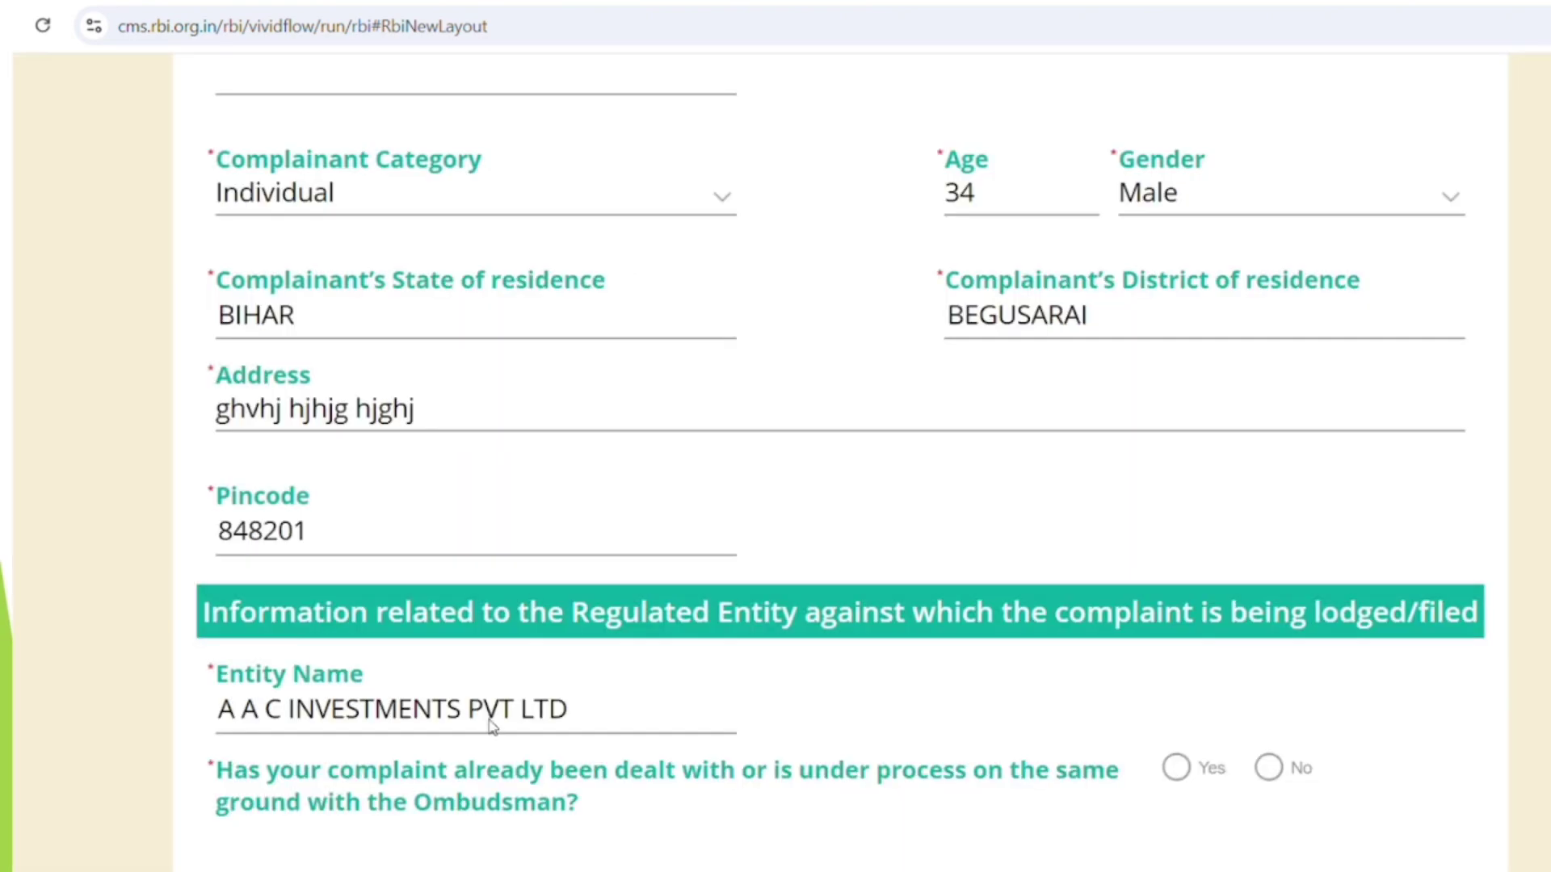
# Step: Search the entity names for "state ba" and set the entity complained against to STATE BANK OF INDIA
pyautogui.click(502, 709)
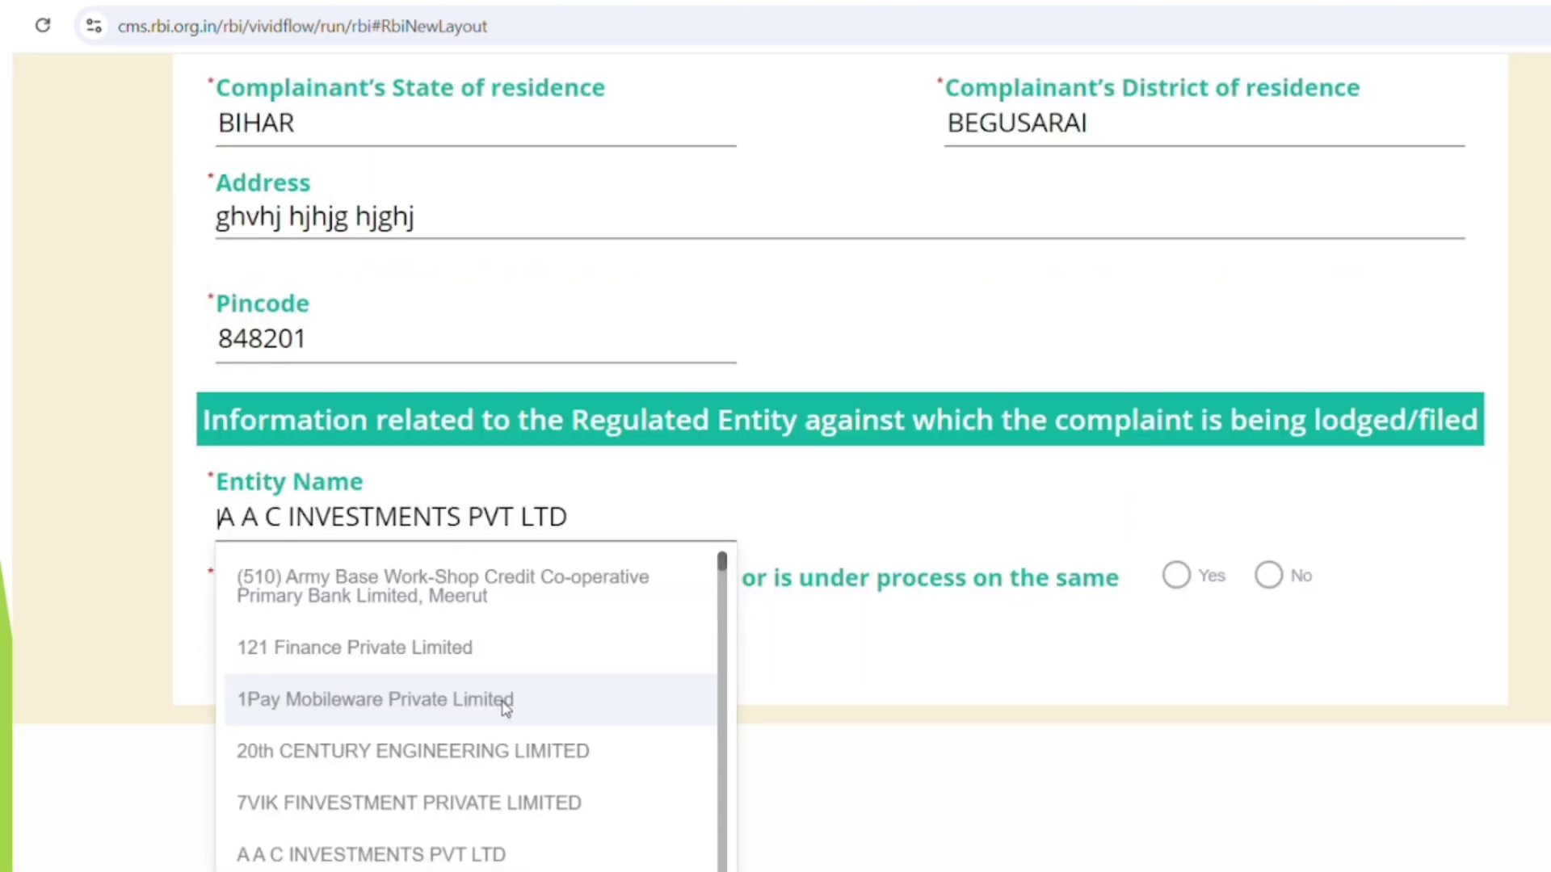
pyautogui.scroll(-5, 724, 587)
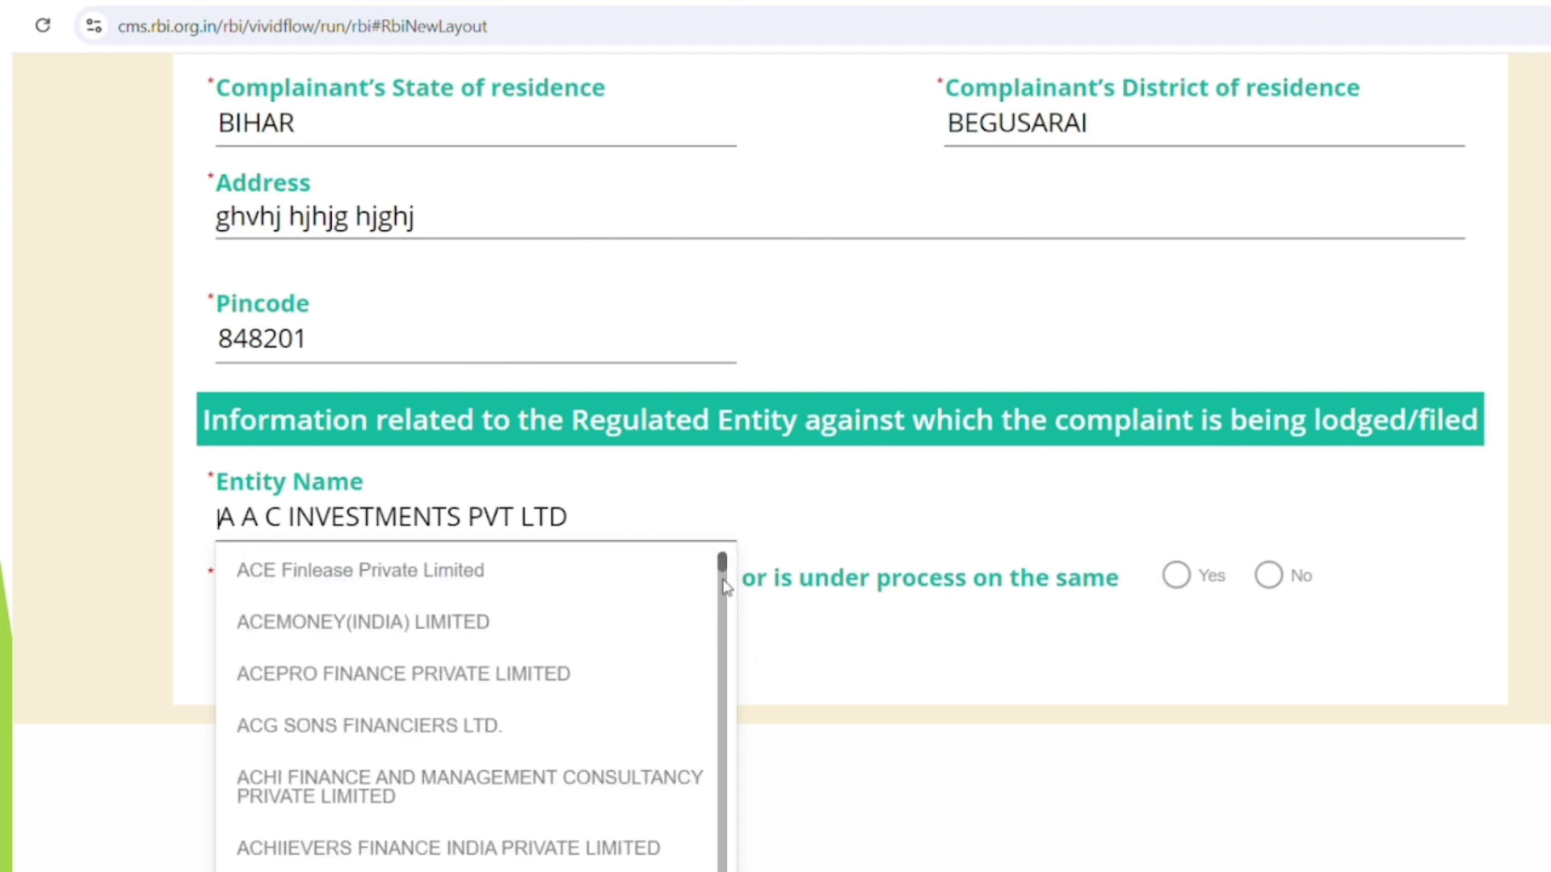
pyautogui.moveTo(724, 587); pyautogui.dragTo(724, 533)
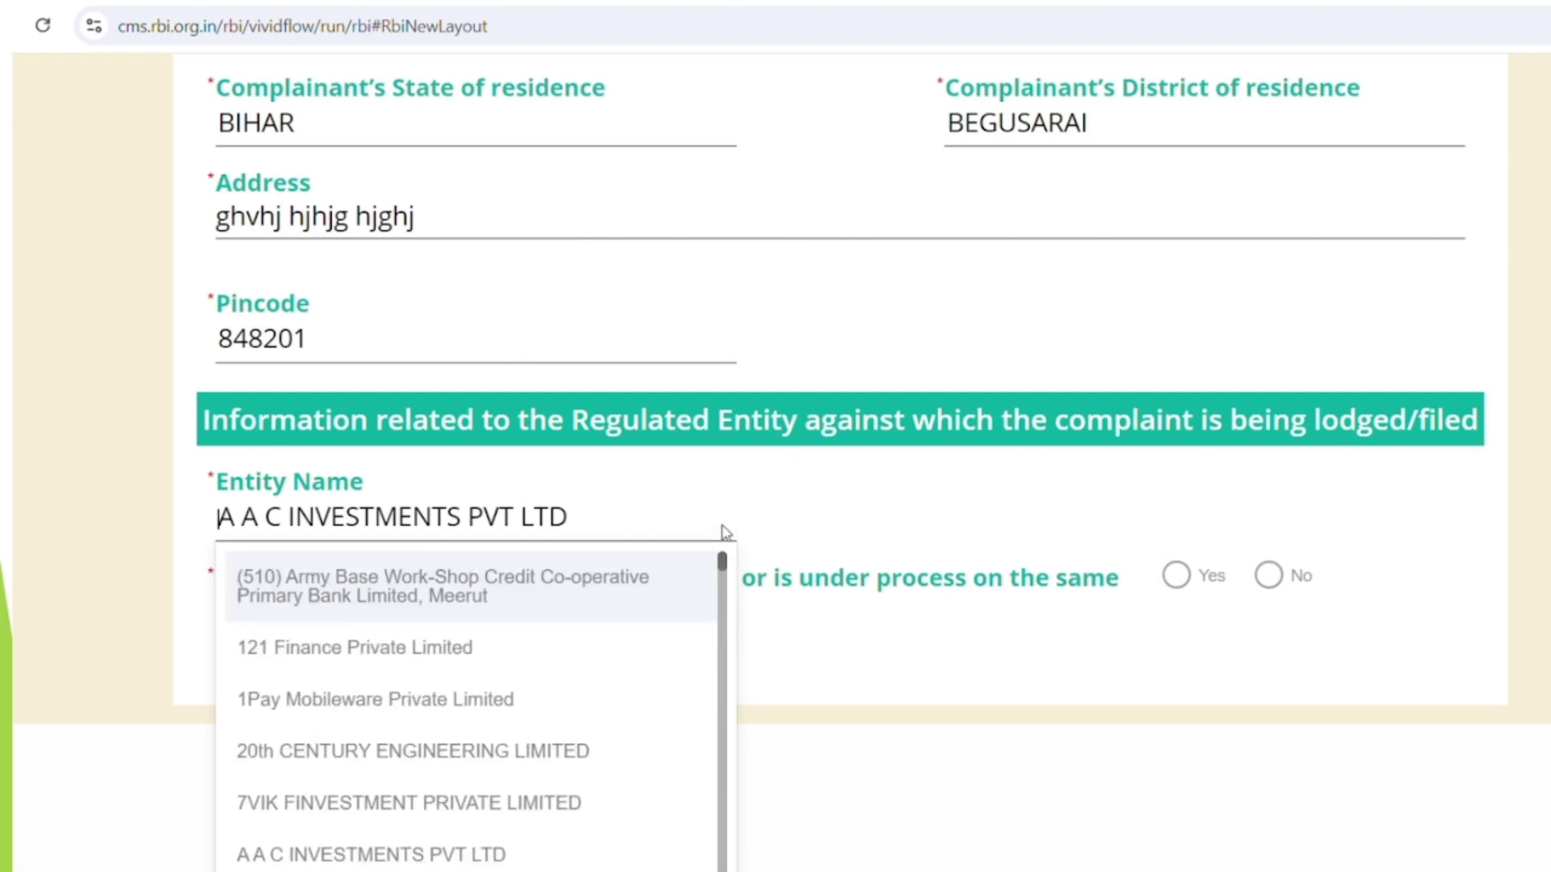
pyautogui.write('state')
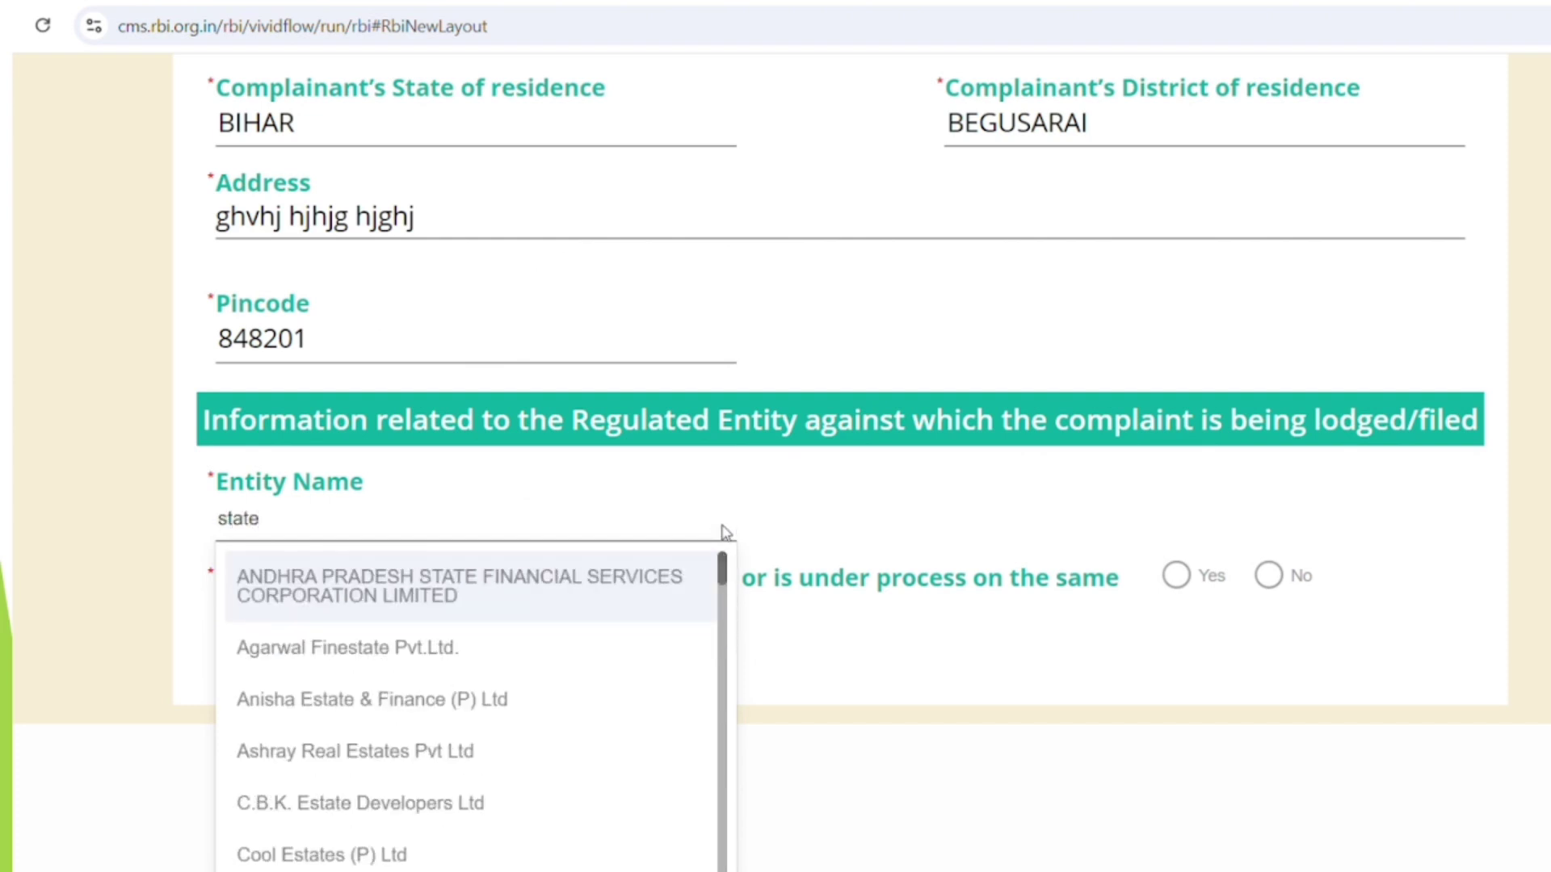
pyautogui.write(' ba')
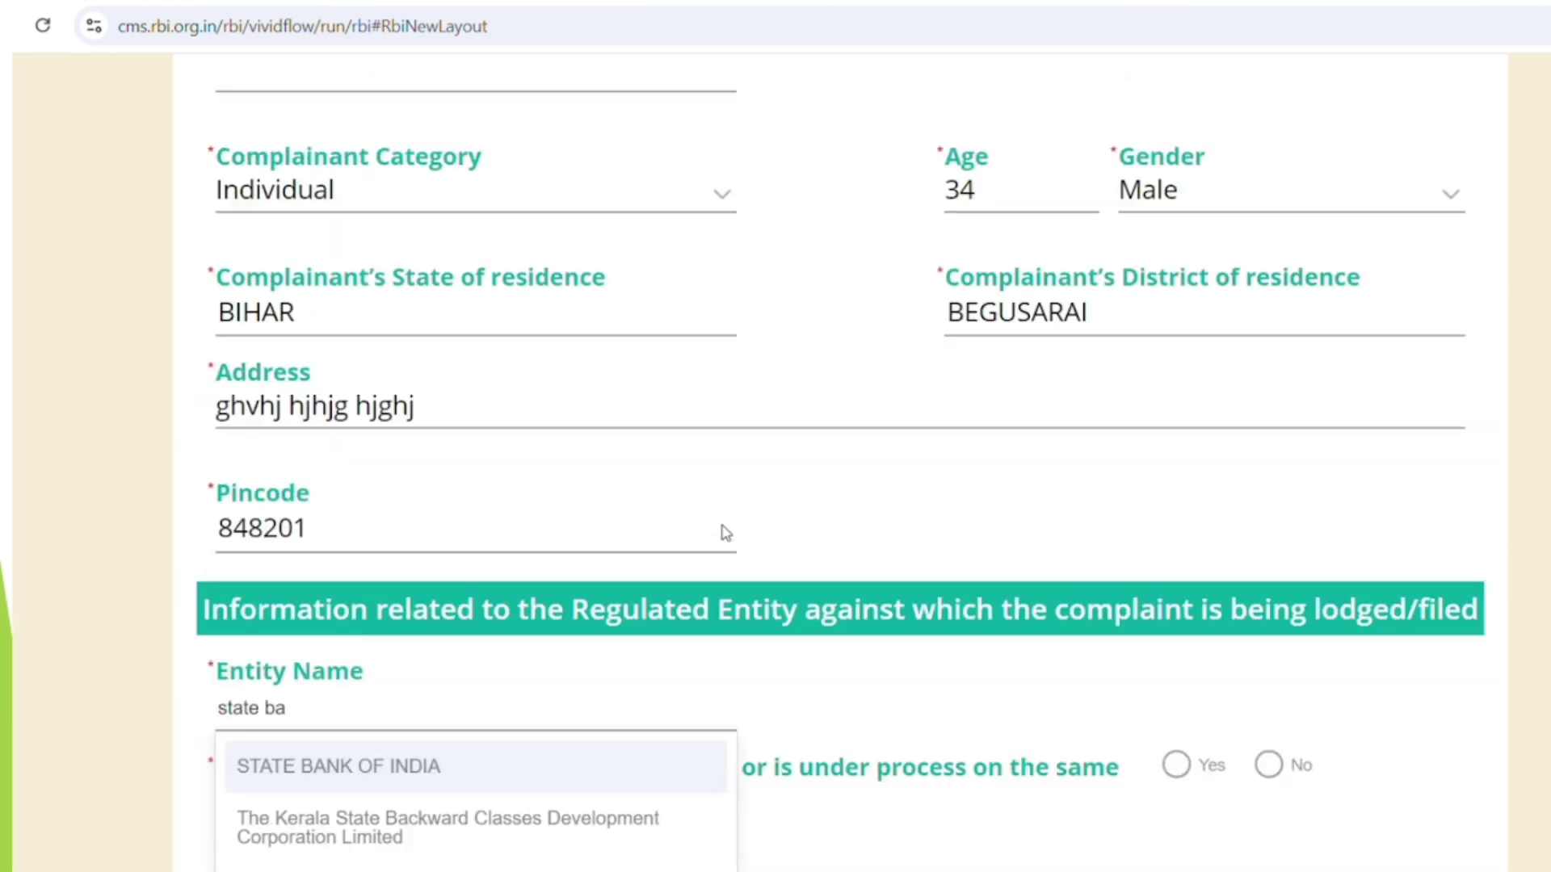
pyautogui.click(305, 774)
# Step: Set the entity state to BIHAR, the entity district to BEGUSARAI and the bank branch to BARAUNI
pyautogui.scroll(-2, 549, 766)
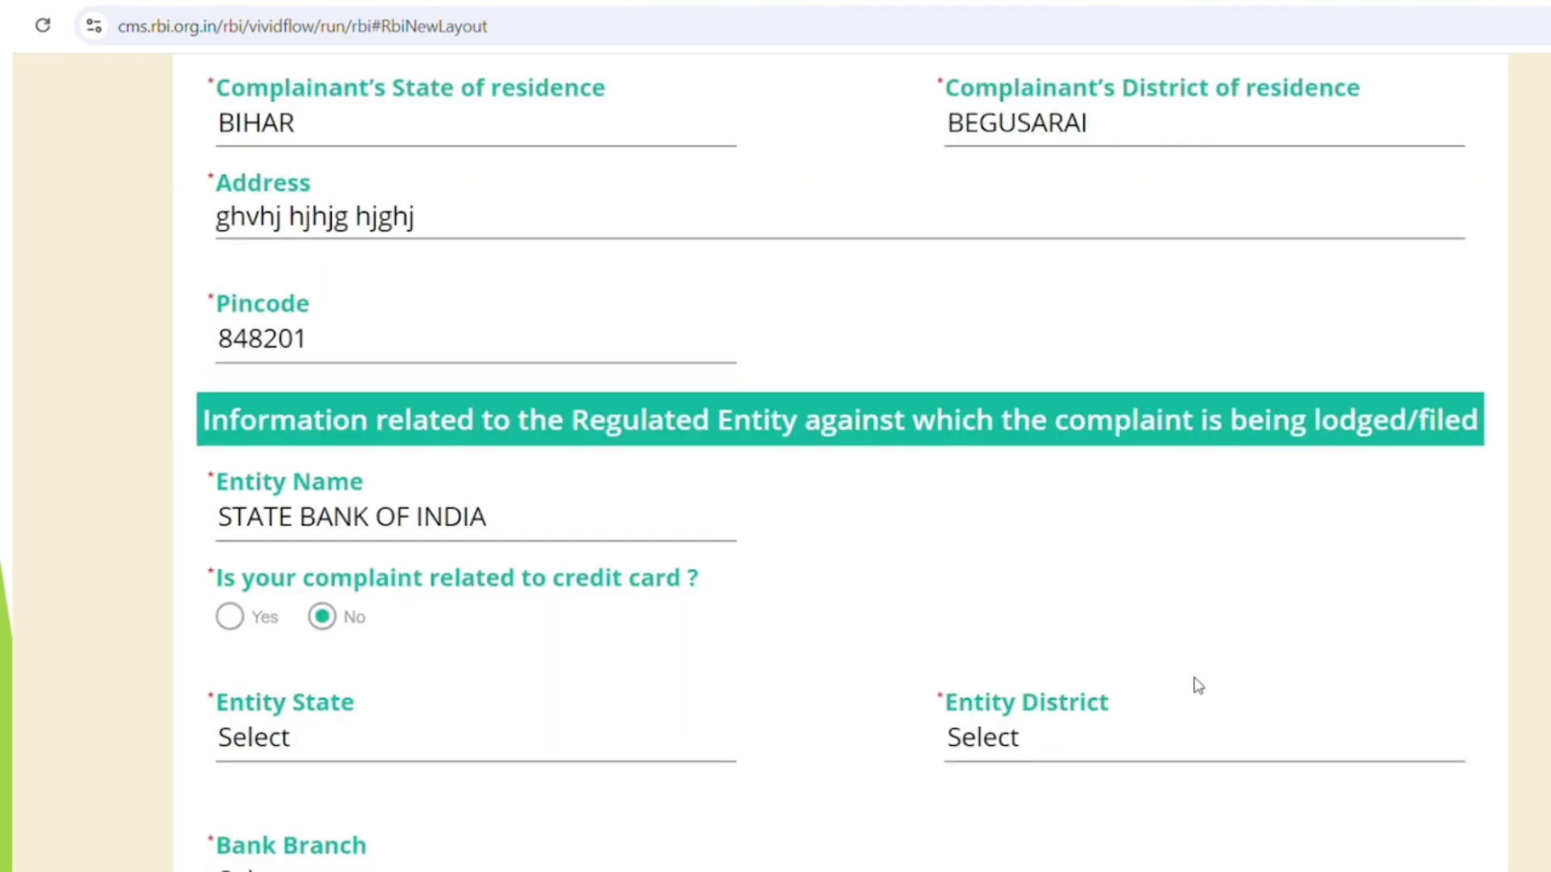
pyautogui.scroll(-3, 840, 452)
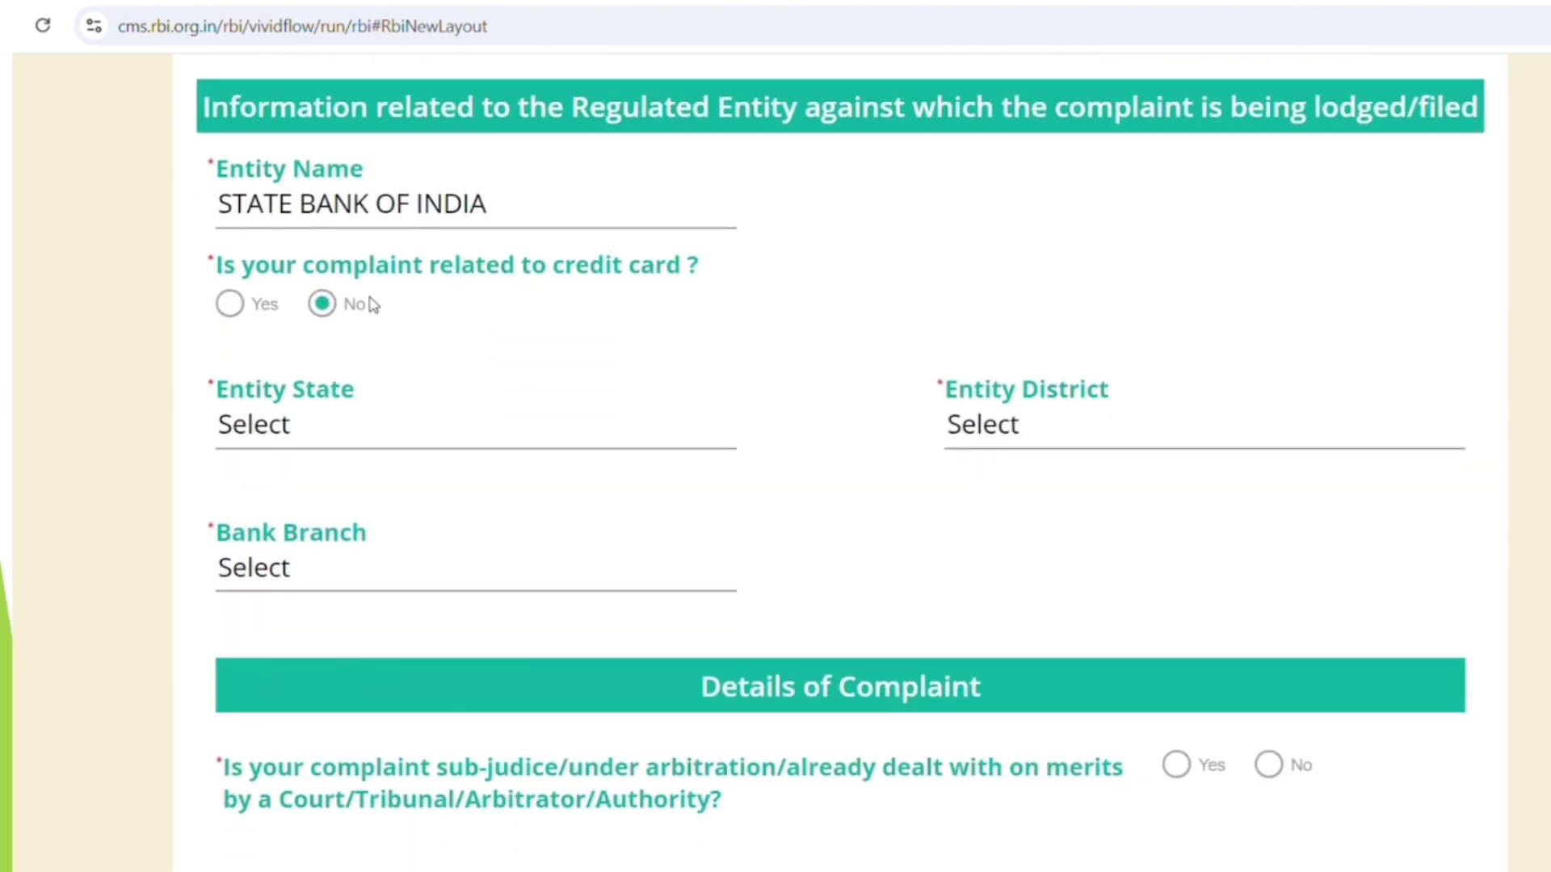
pyautogui.click(366, 440)
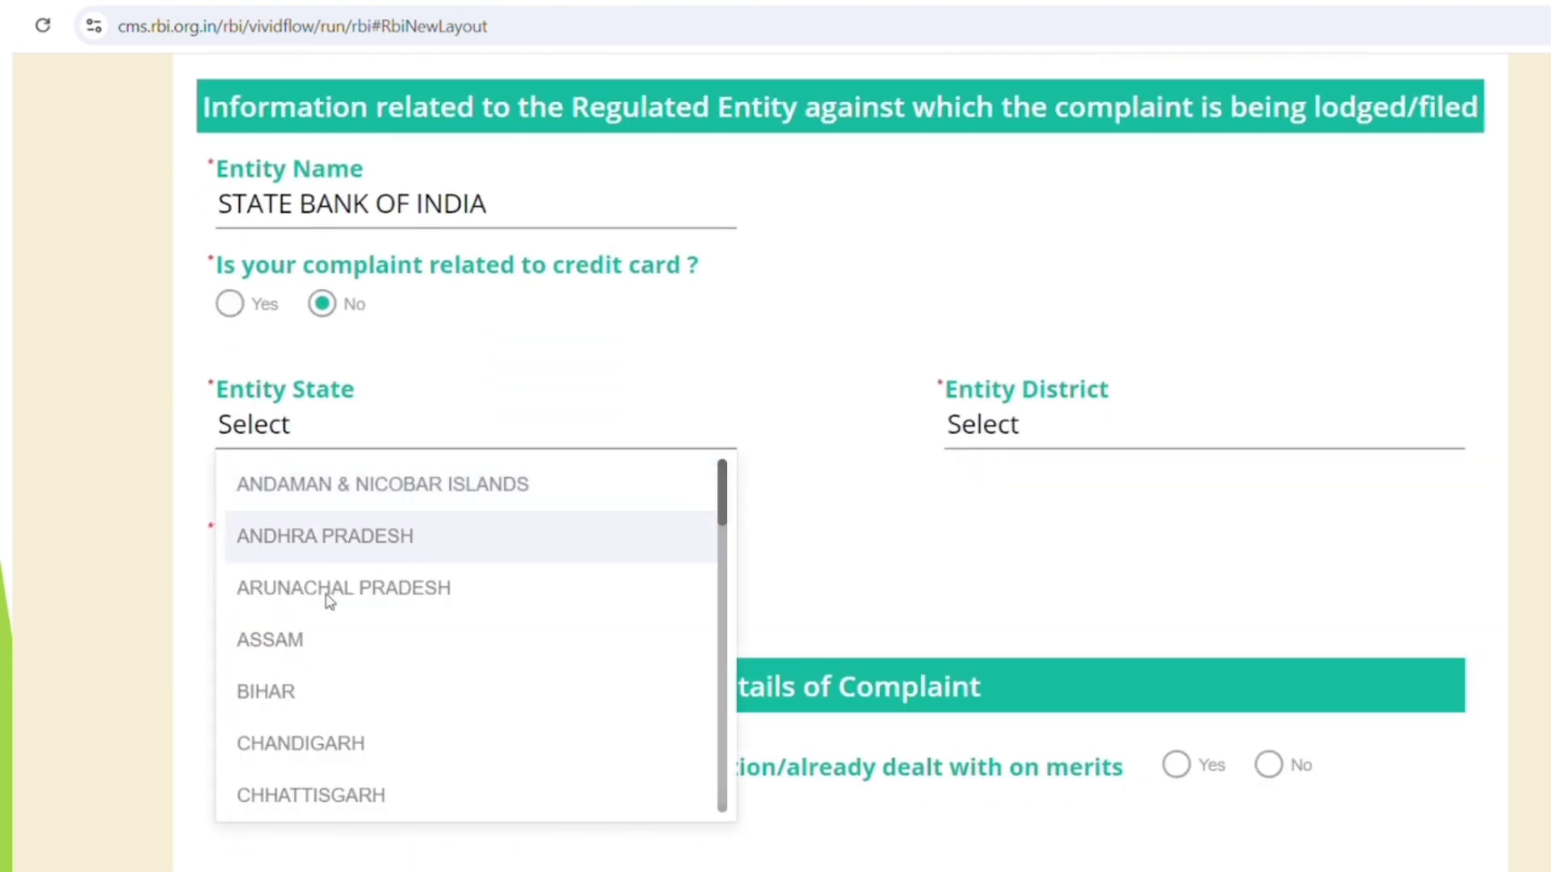
pyautogui.click(294, 696)
pyautogui.click(1046, 420)
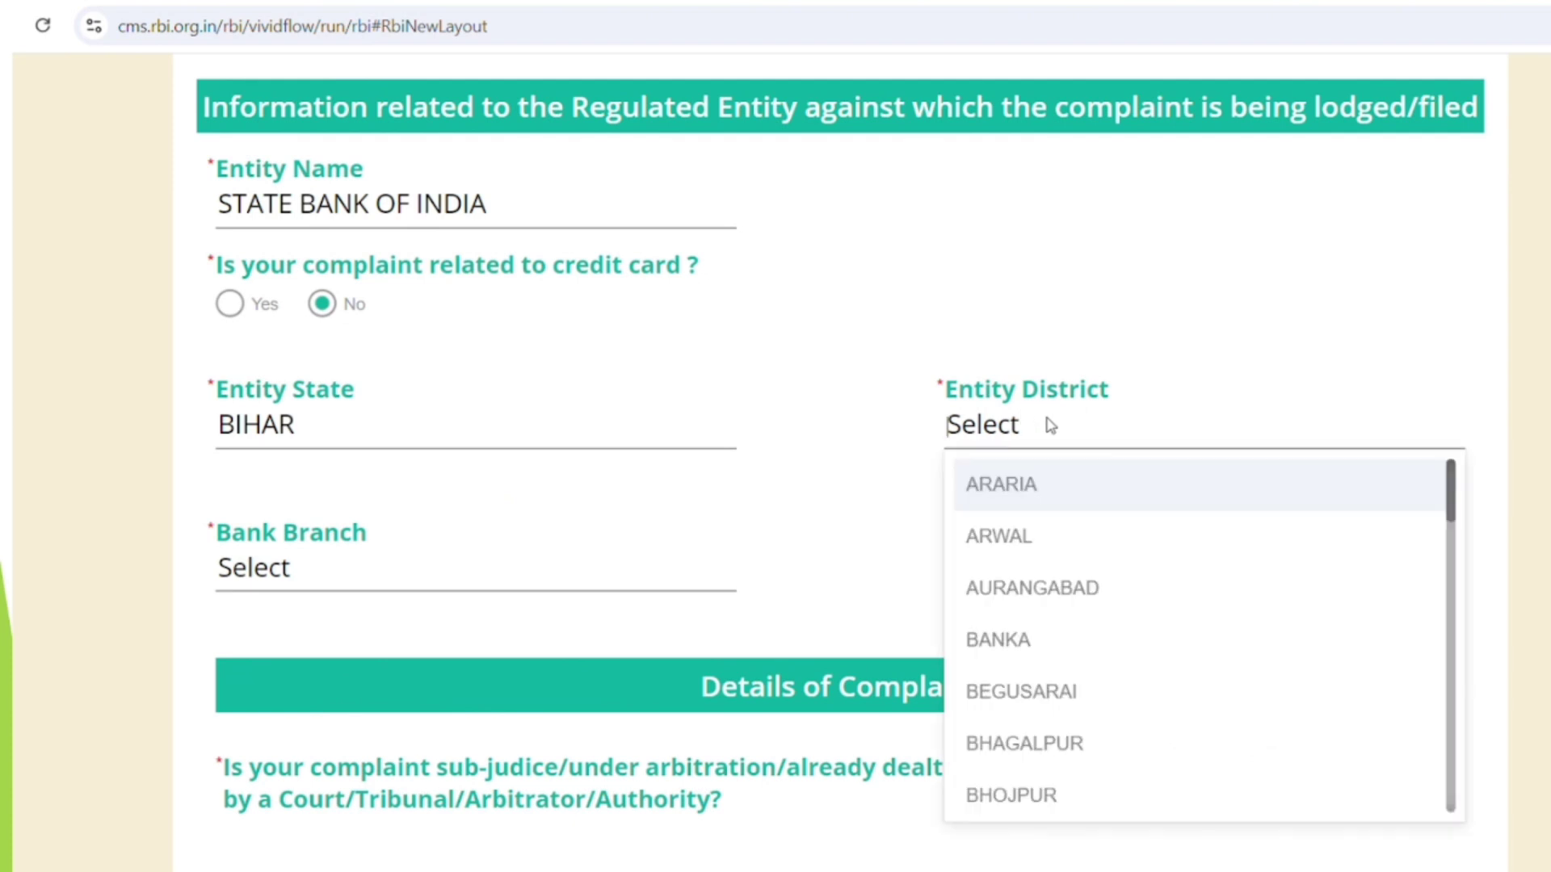
pyautogui.click(1022, 693)
pyautogui.click(578, 594)
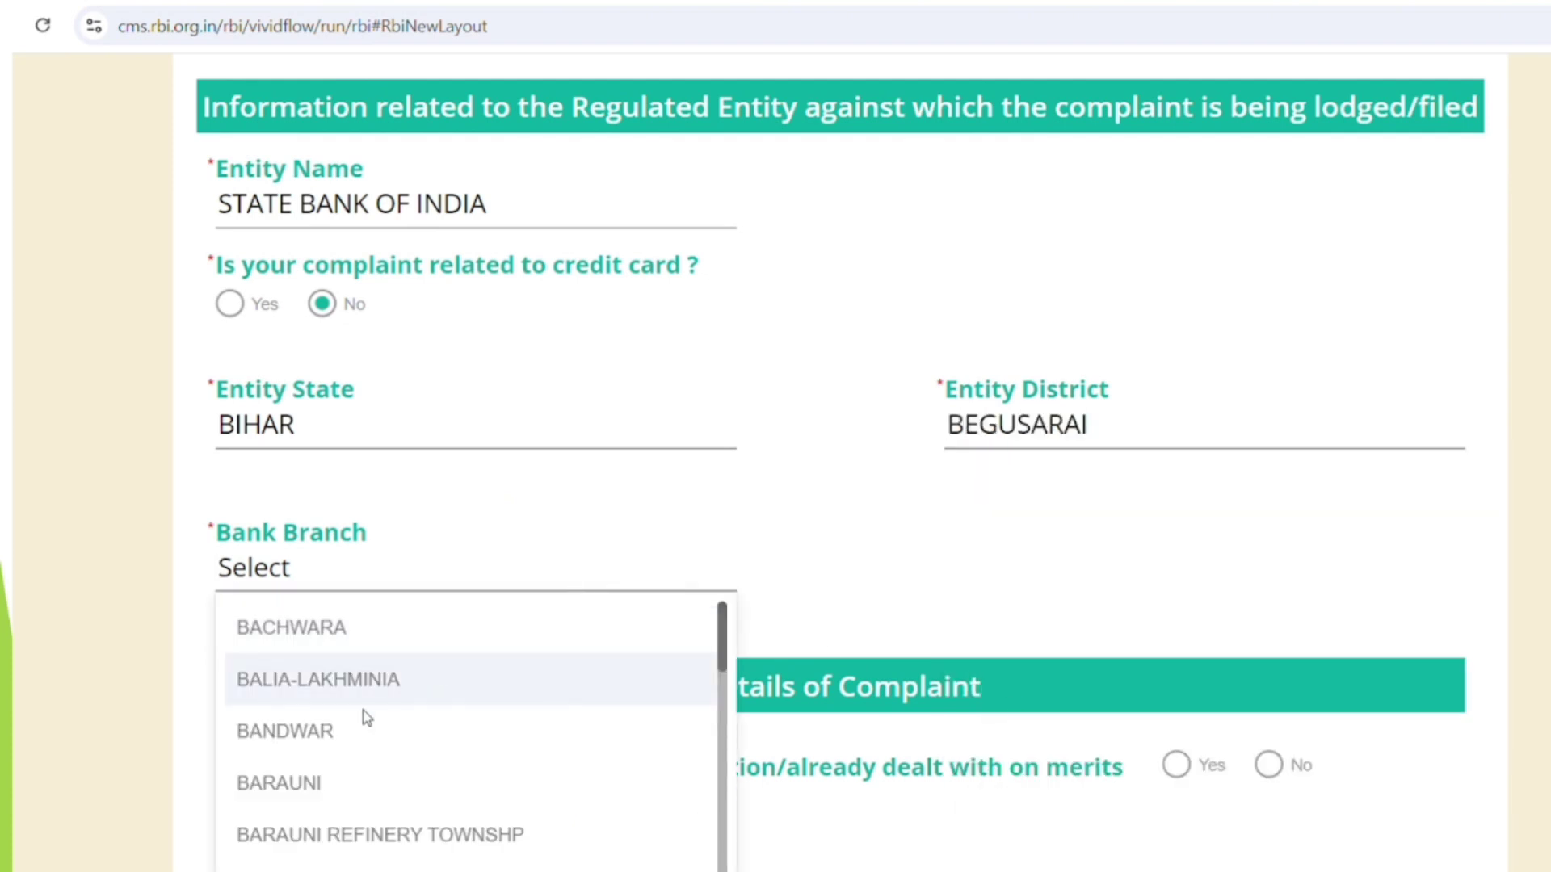
pyautogui.click(311, 802)
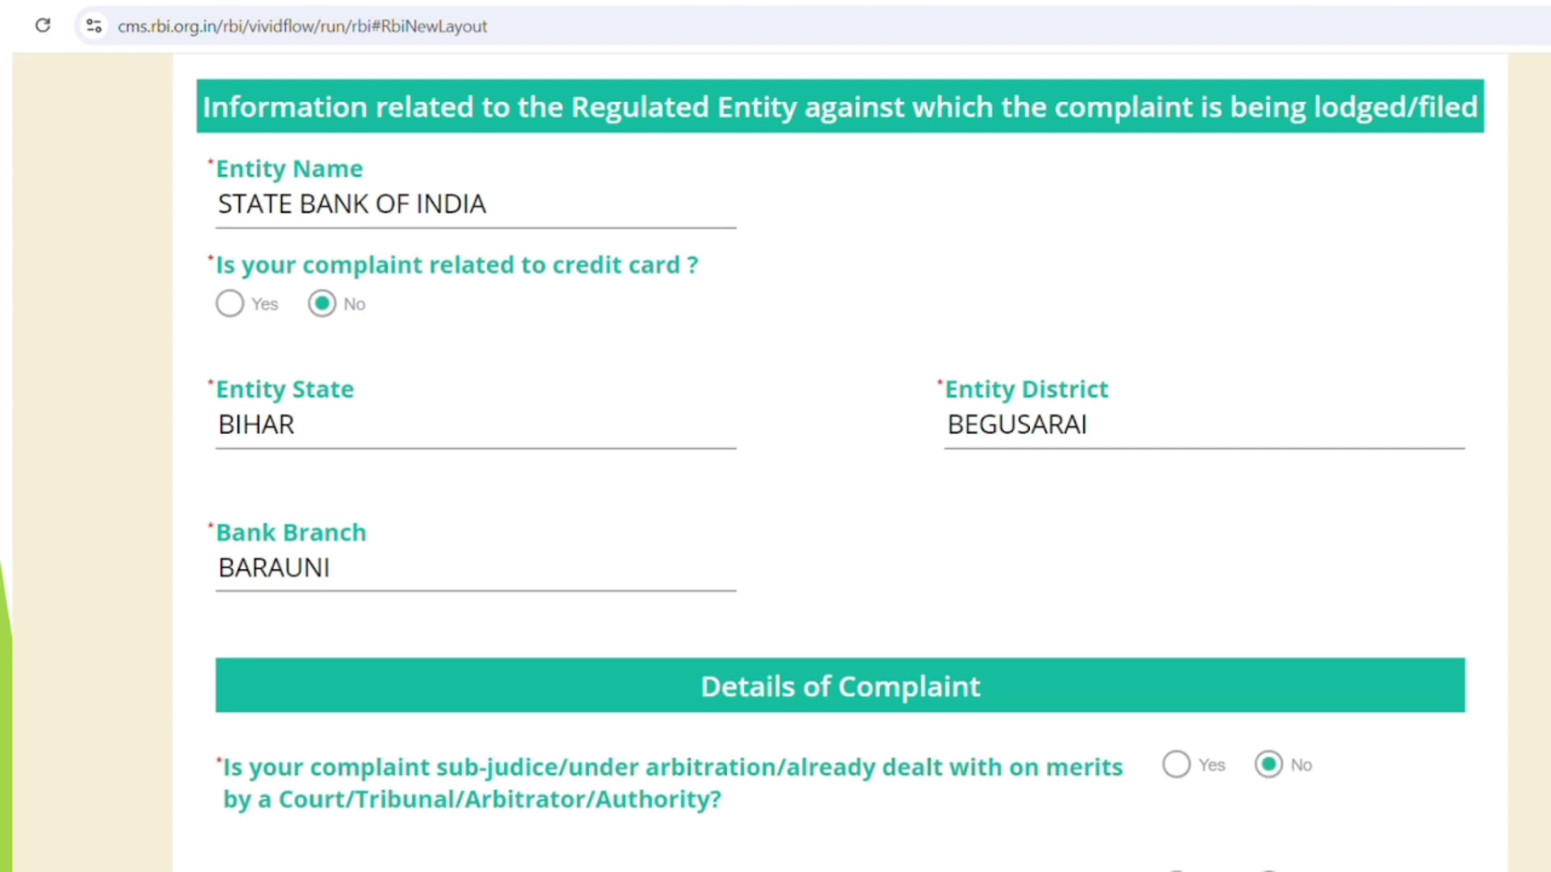
# Step: Answer No to the complaint questions about sub-judice status, filing through an advocate and earlier handling by the Ombudsman
pyautogui.scroll(-1, 775, 484)
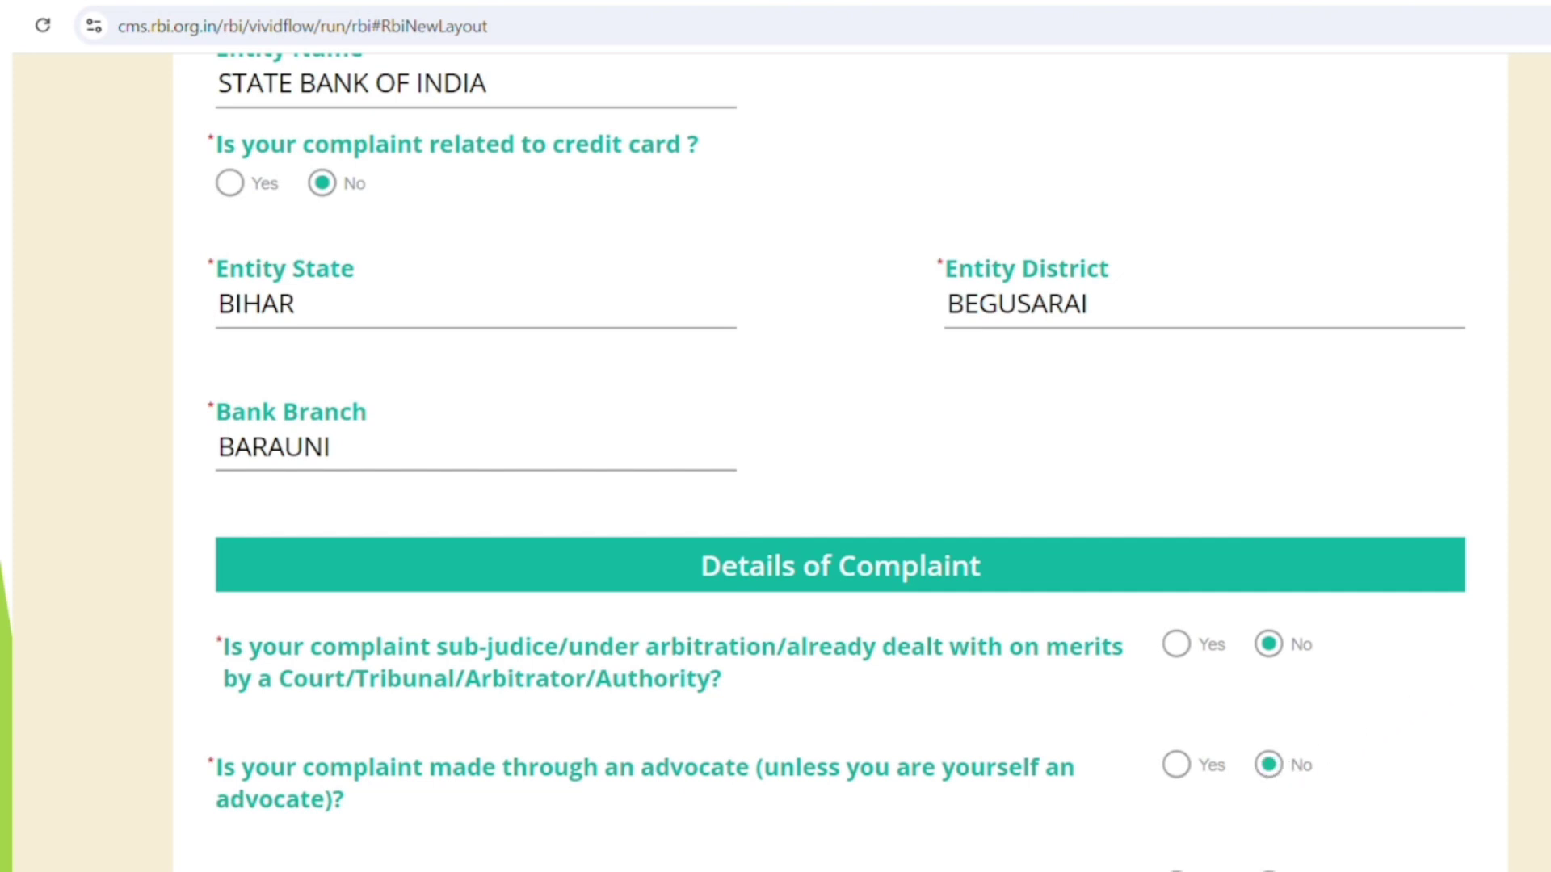
pyautogui.scroll(-2, 840, 460)
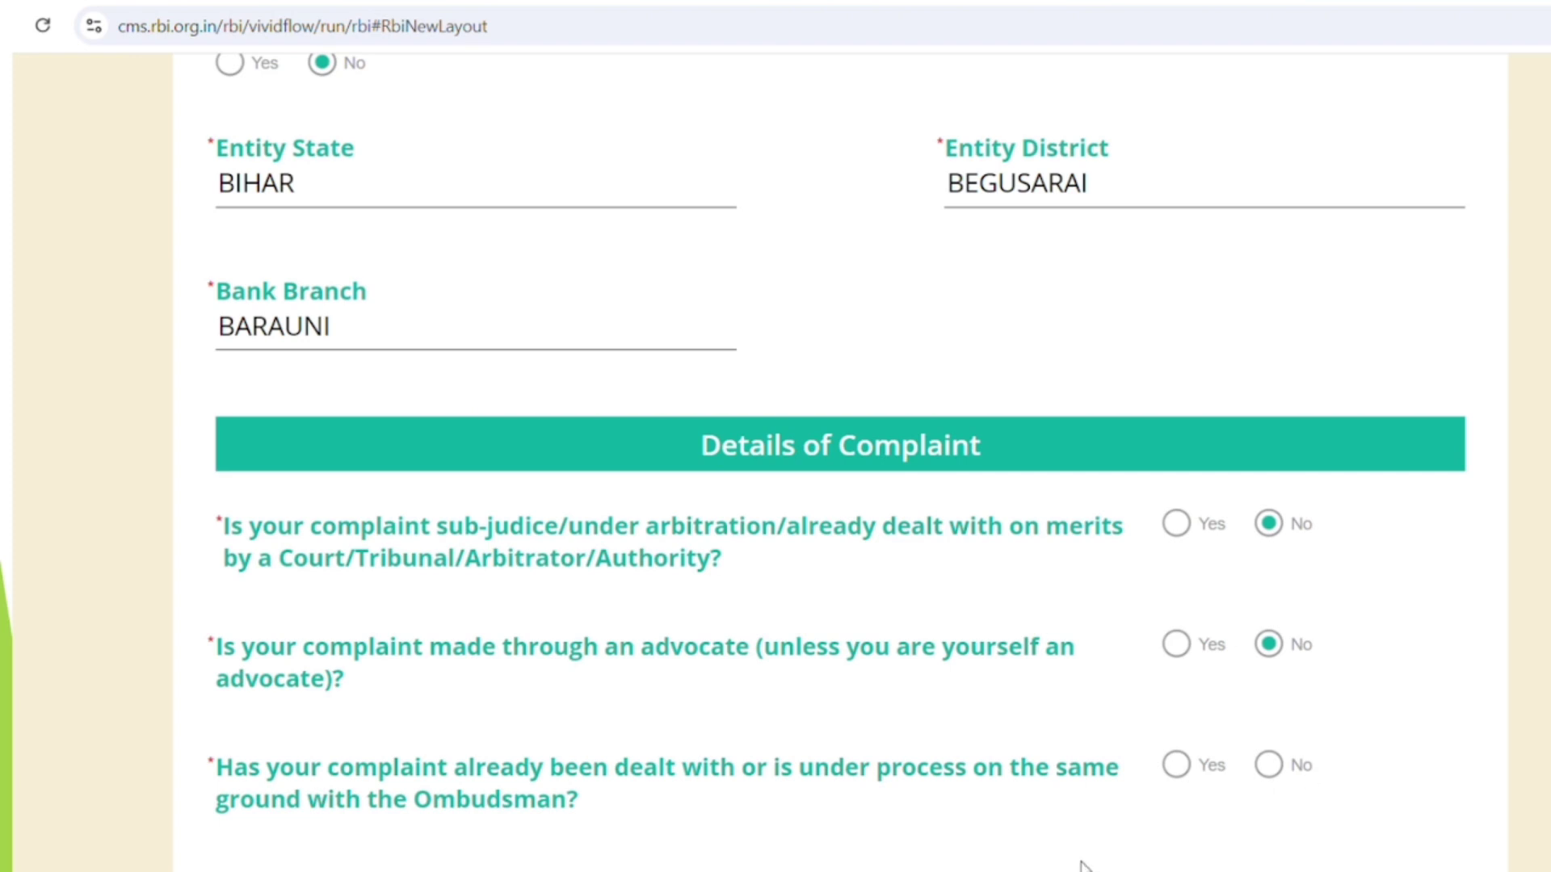
pyautogui.click(1274, 767)
pyautogui.scroll(-2, 840, 453)
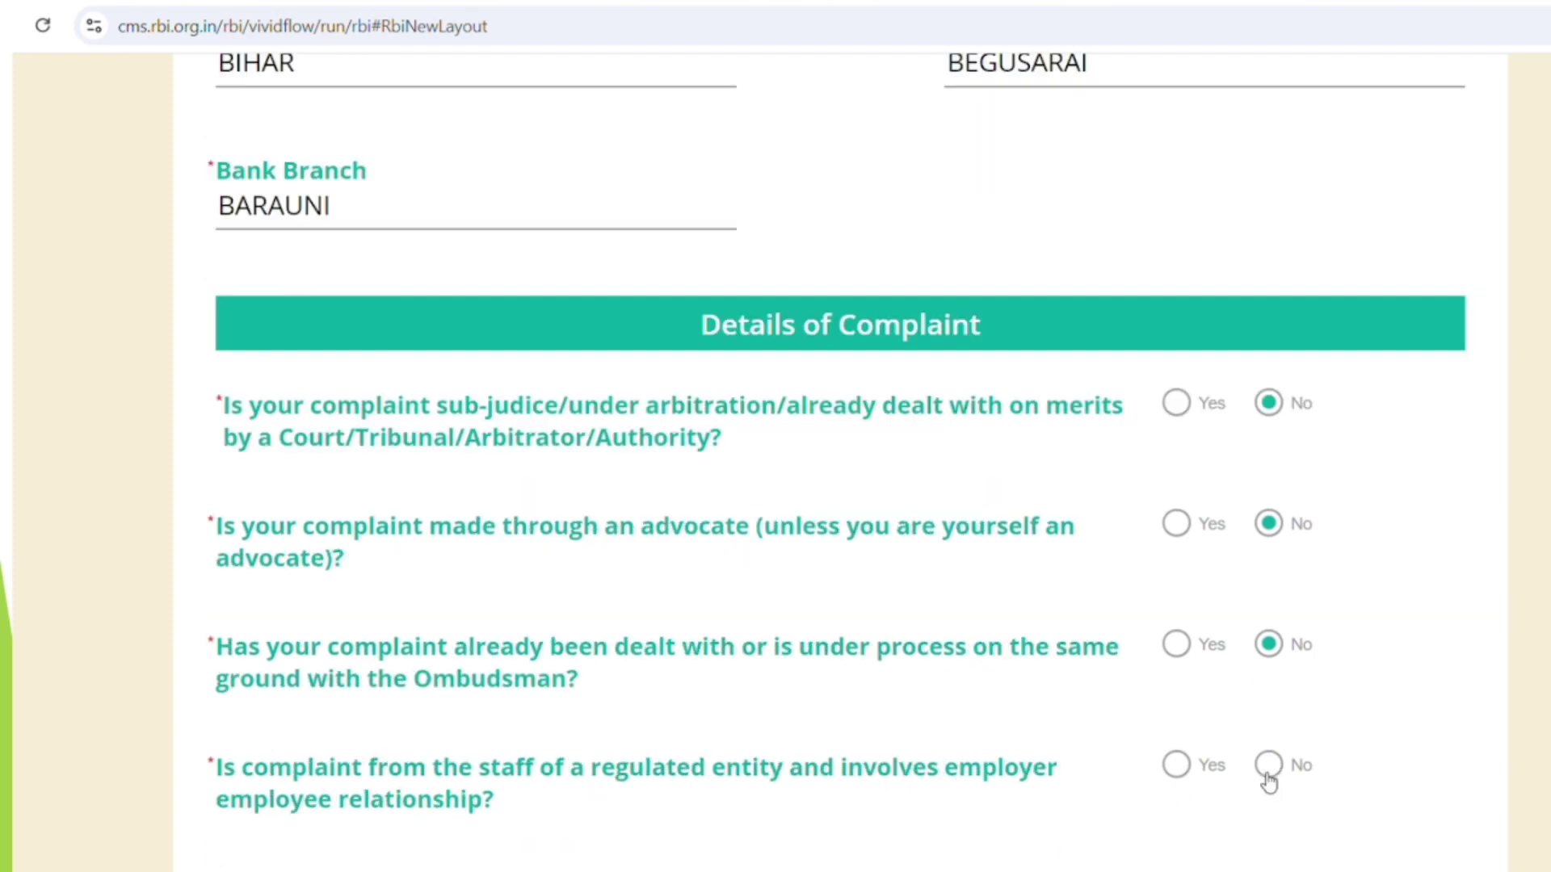
# Step: Answer No to the employer-employee question, continue, and set whether a complaint was filed with the Regulated Entity to Yes and finally No
pyautogui.scroll(-1, 840, 460)
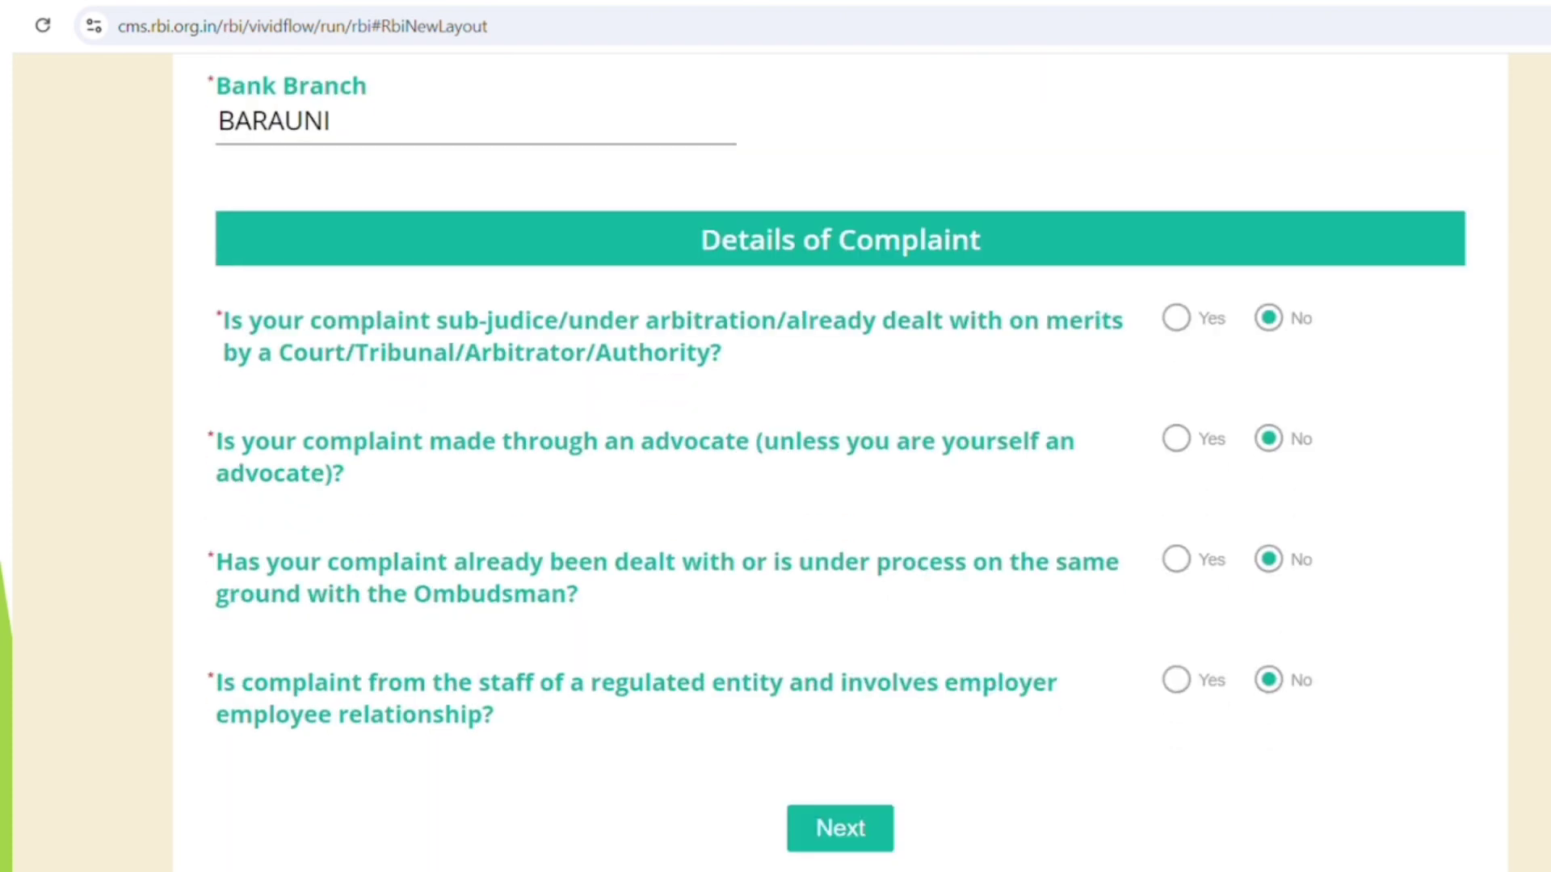
pyautogui.click(825, 825)
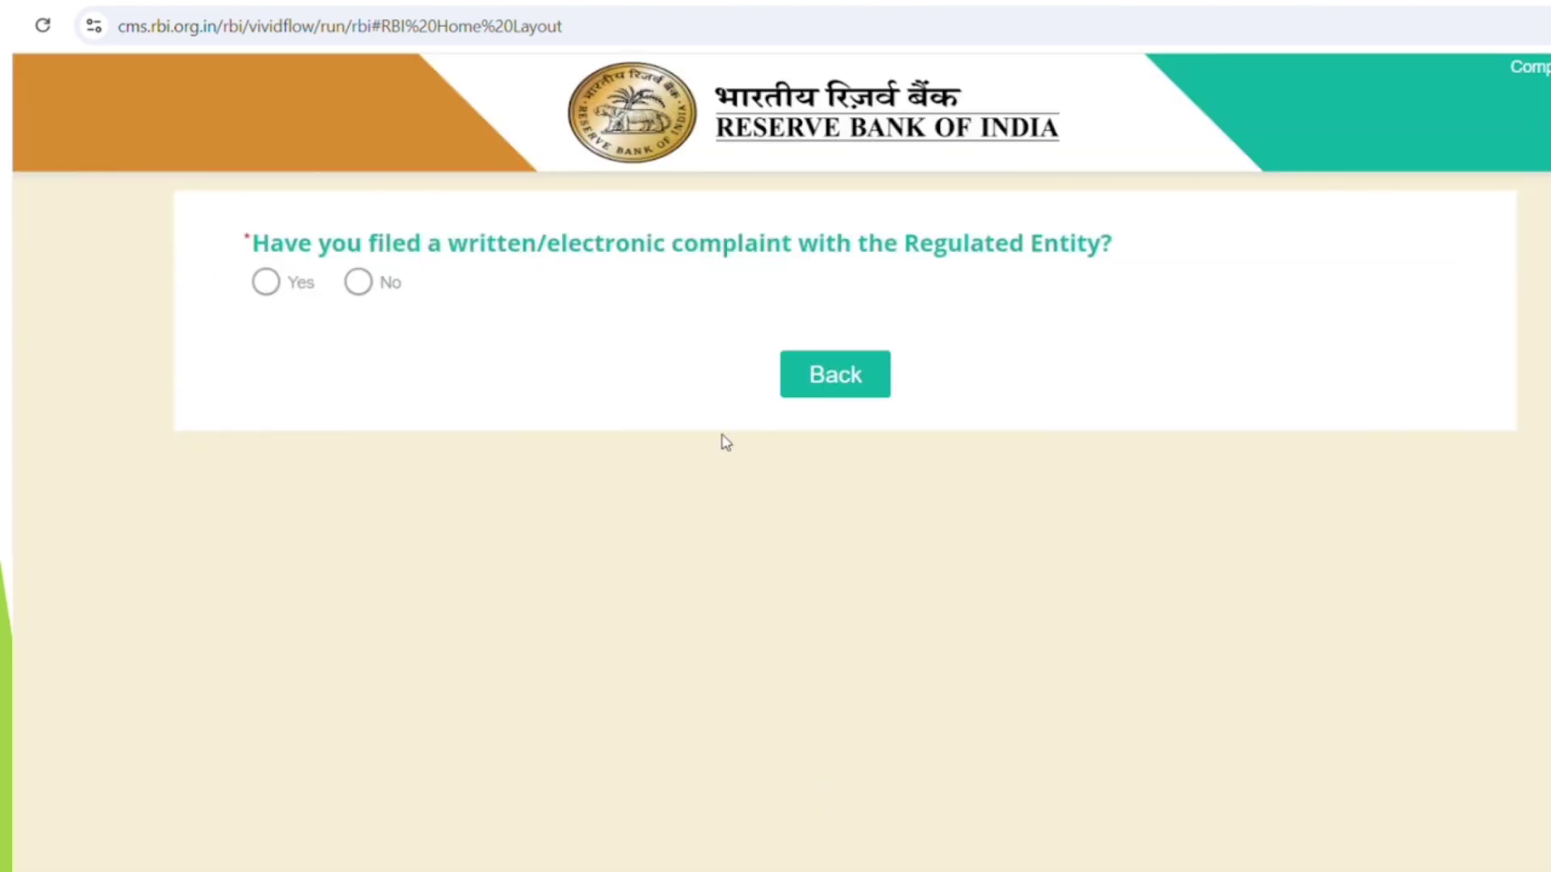
pyautogui.click(264, 284)
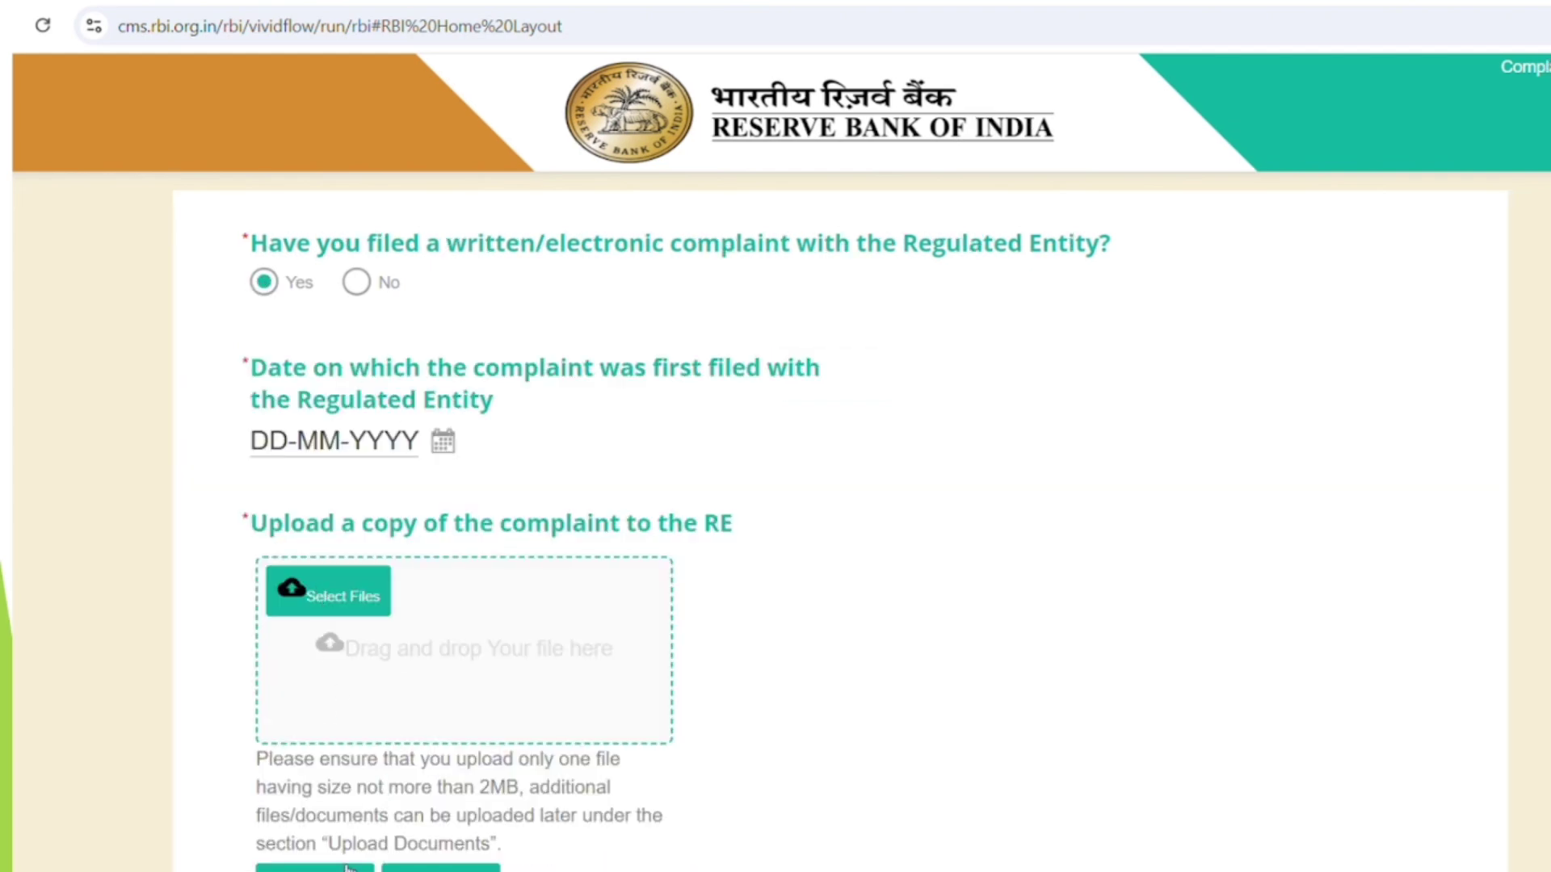
pyautogui.click(355, 285)
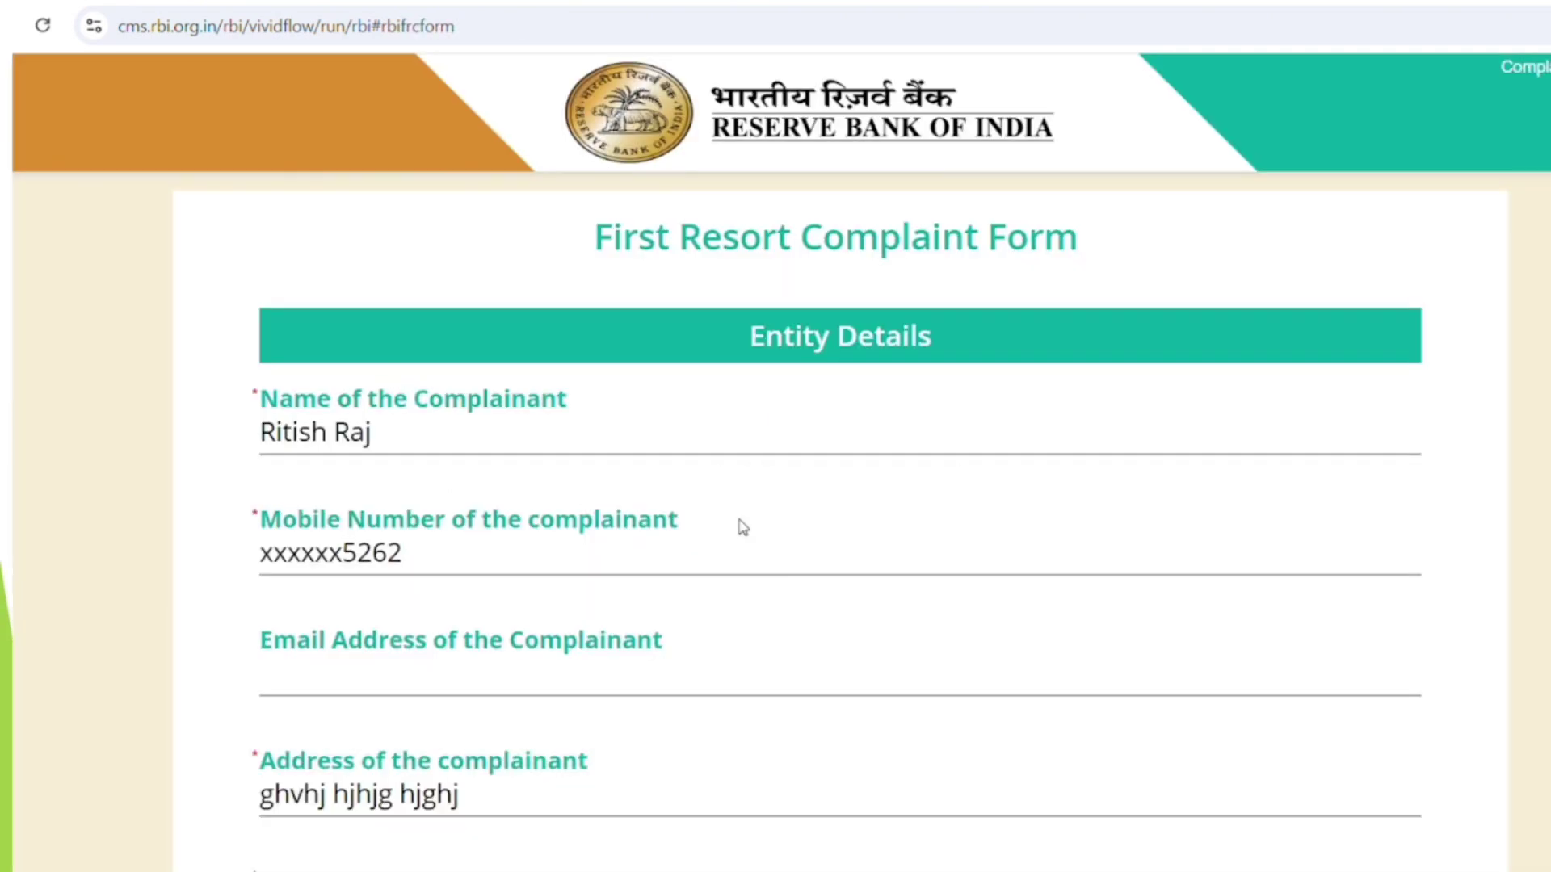
# Step: Enter "hgkjh jkgjh hjhgjkh hjgjh" as the facts of the complaint in the First Resort Complaint Form and review its file upload section
pyautogui.scroll(-10, 840, 460)
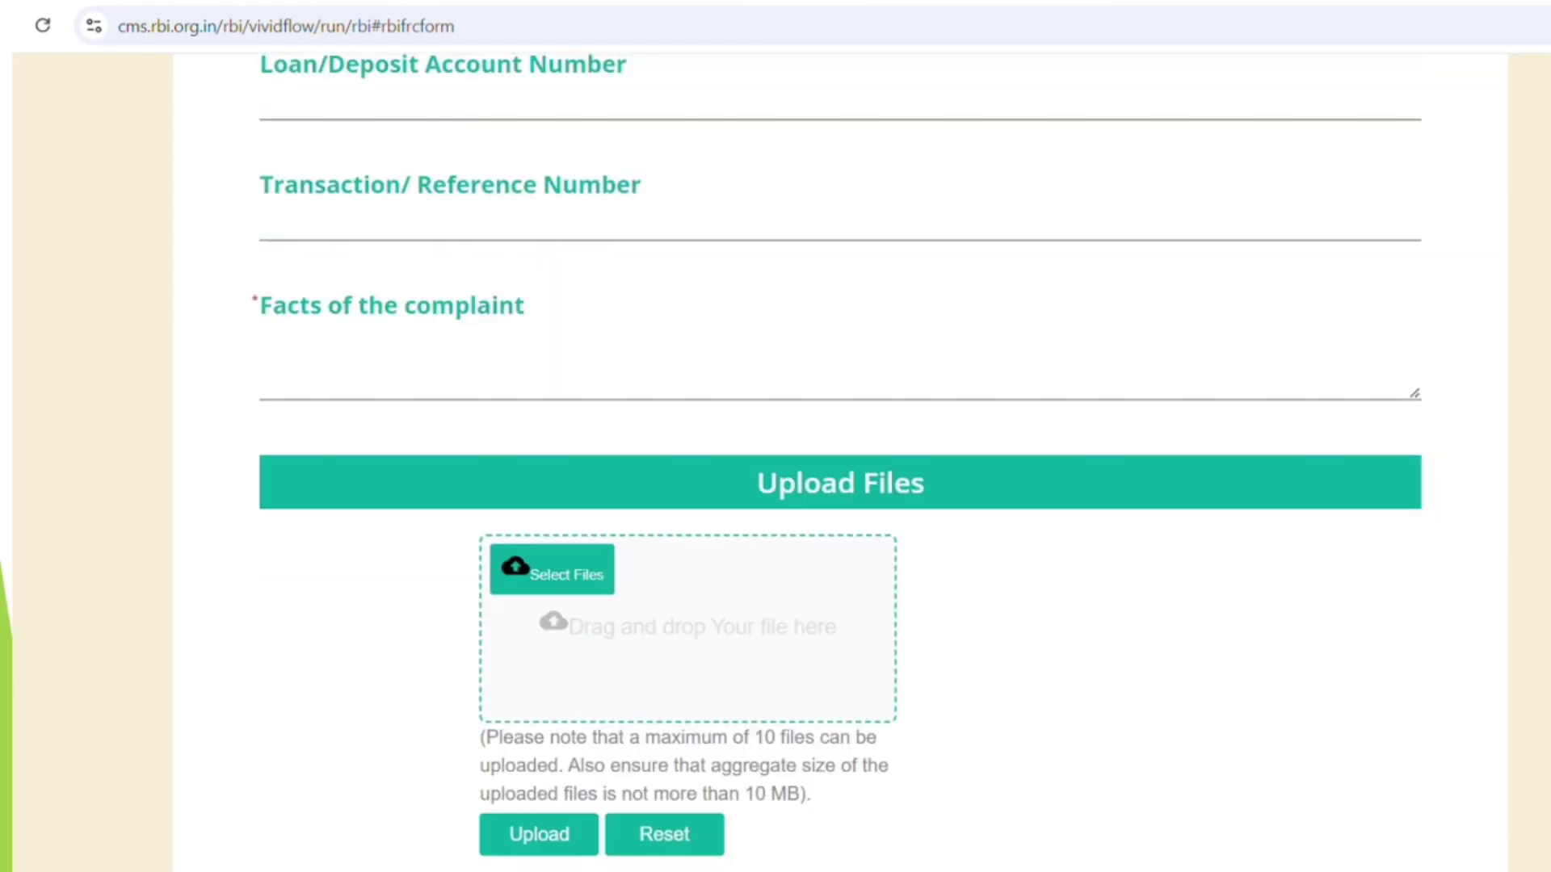
pyautogui.scroll(4, 840, 460)
pyautogui.scroll(-1, 840, 460)
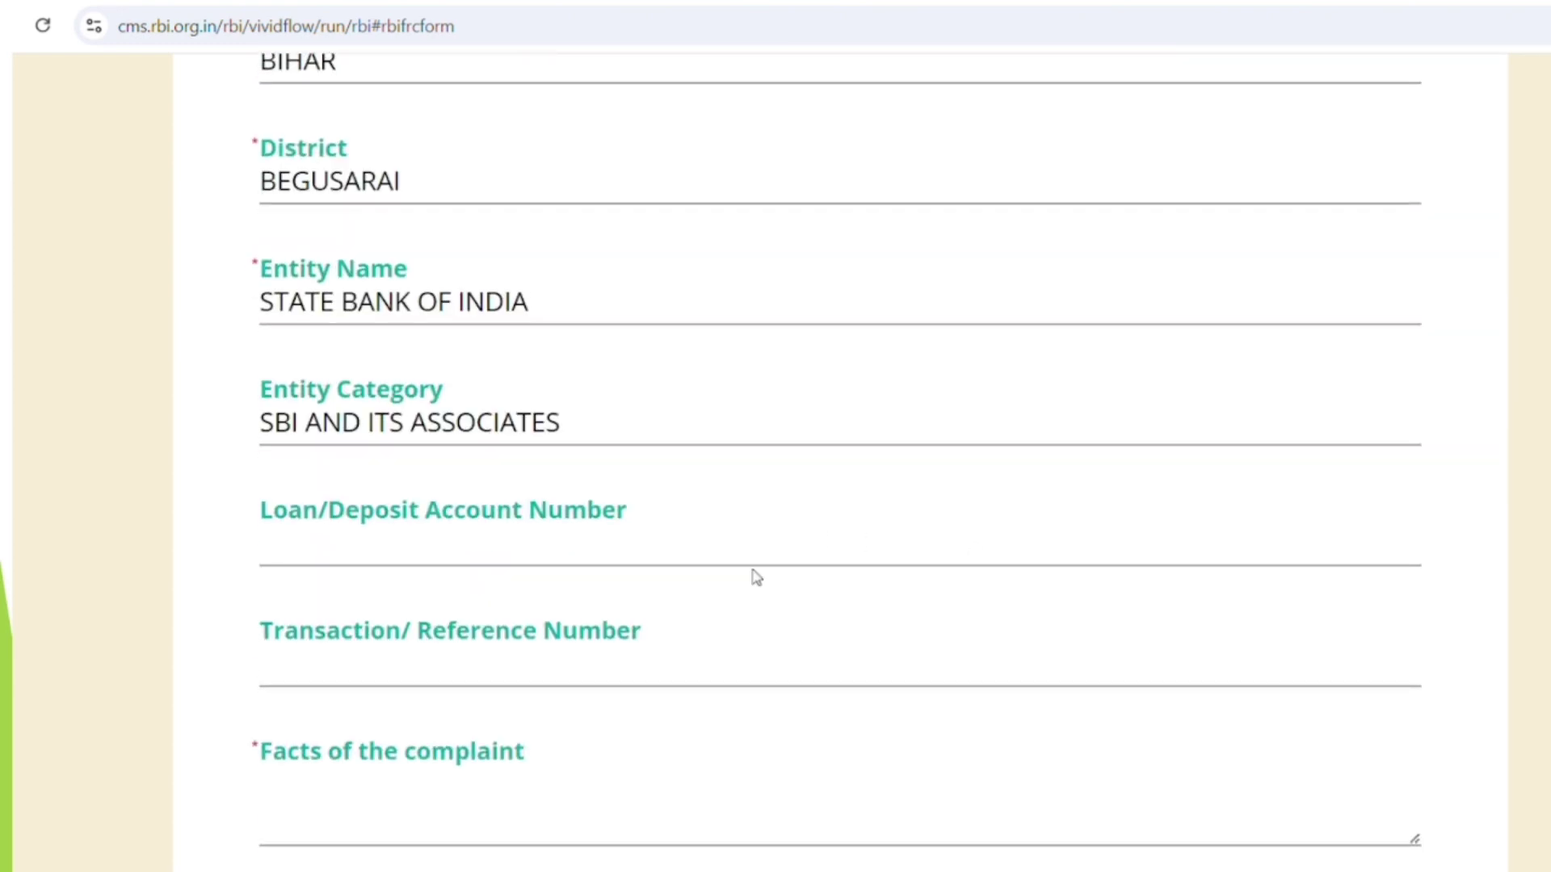
pyautogui.click(687, 547)
pyautogui.click(458, 827)
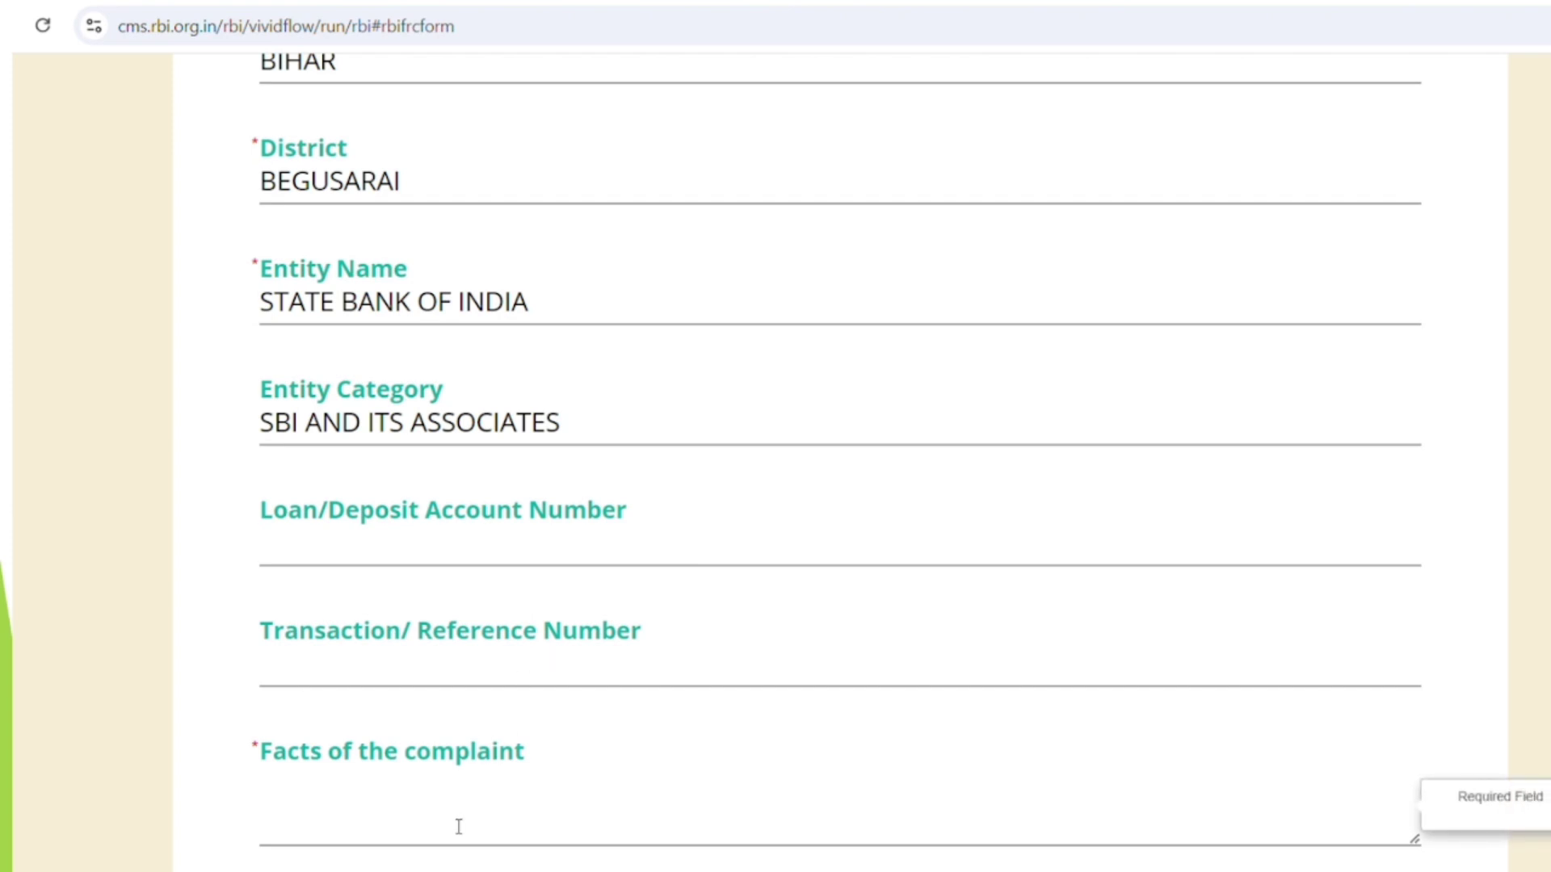
pyautogui.write('hgkjh jkgjh ')
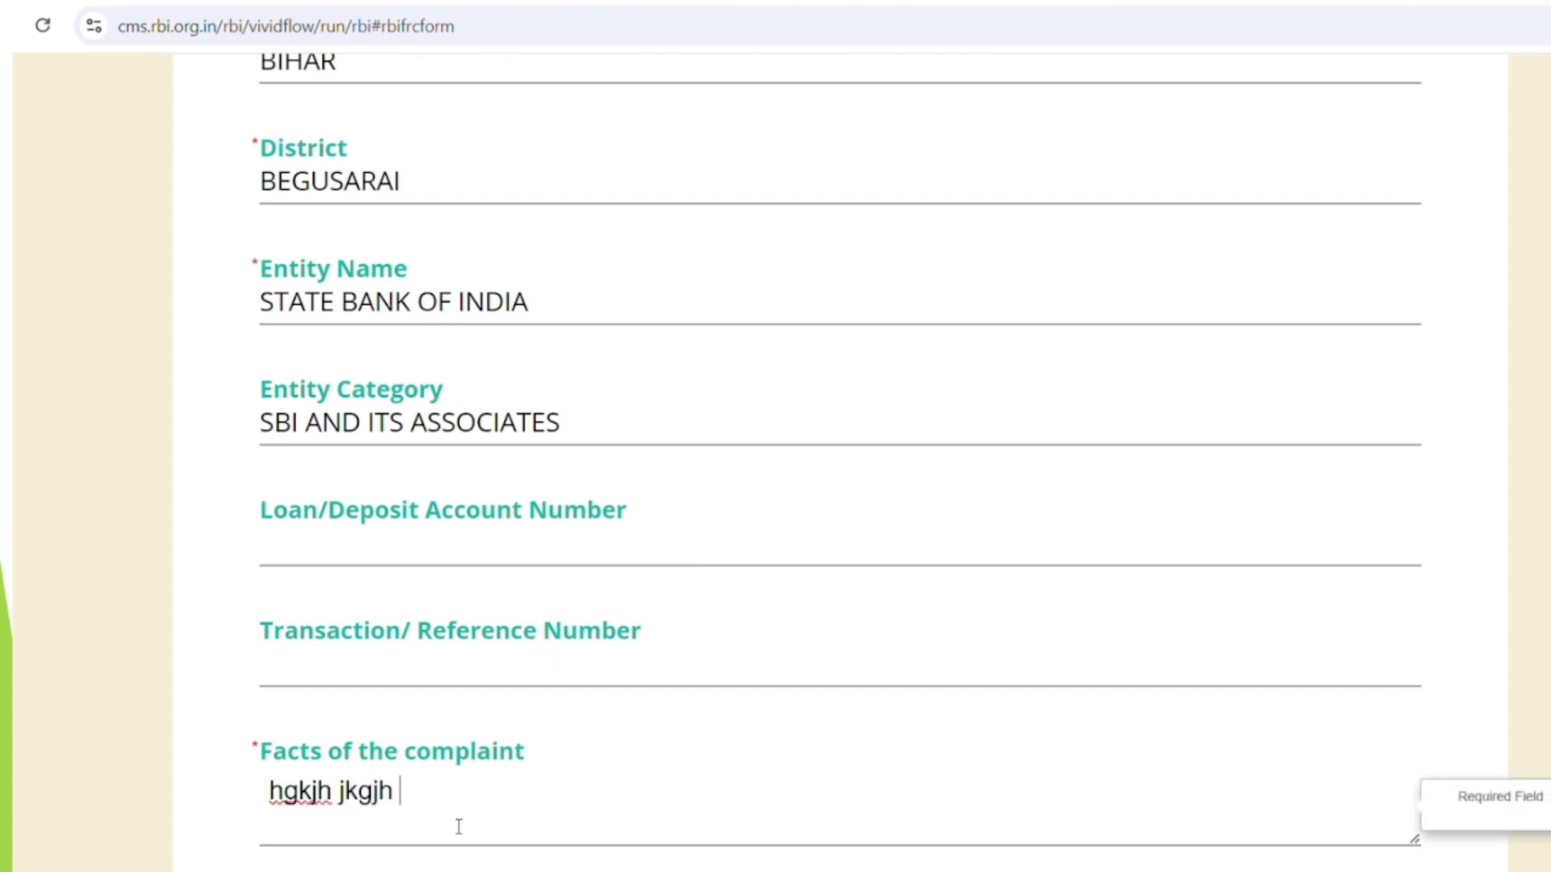
pyautogui.write('hjhgjkh hjgjh')
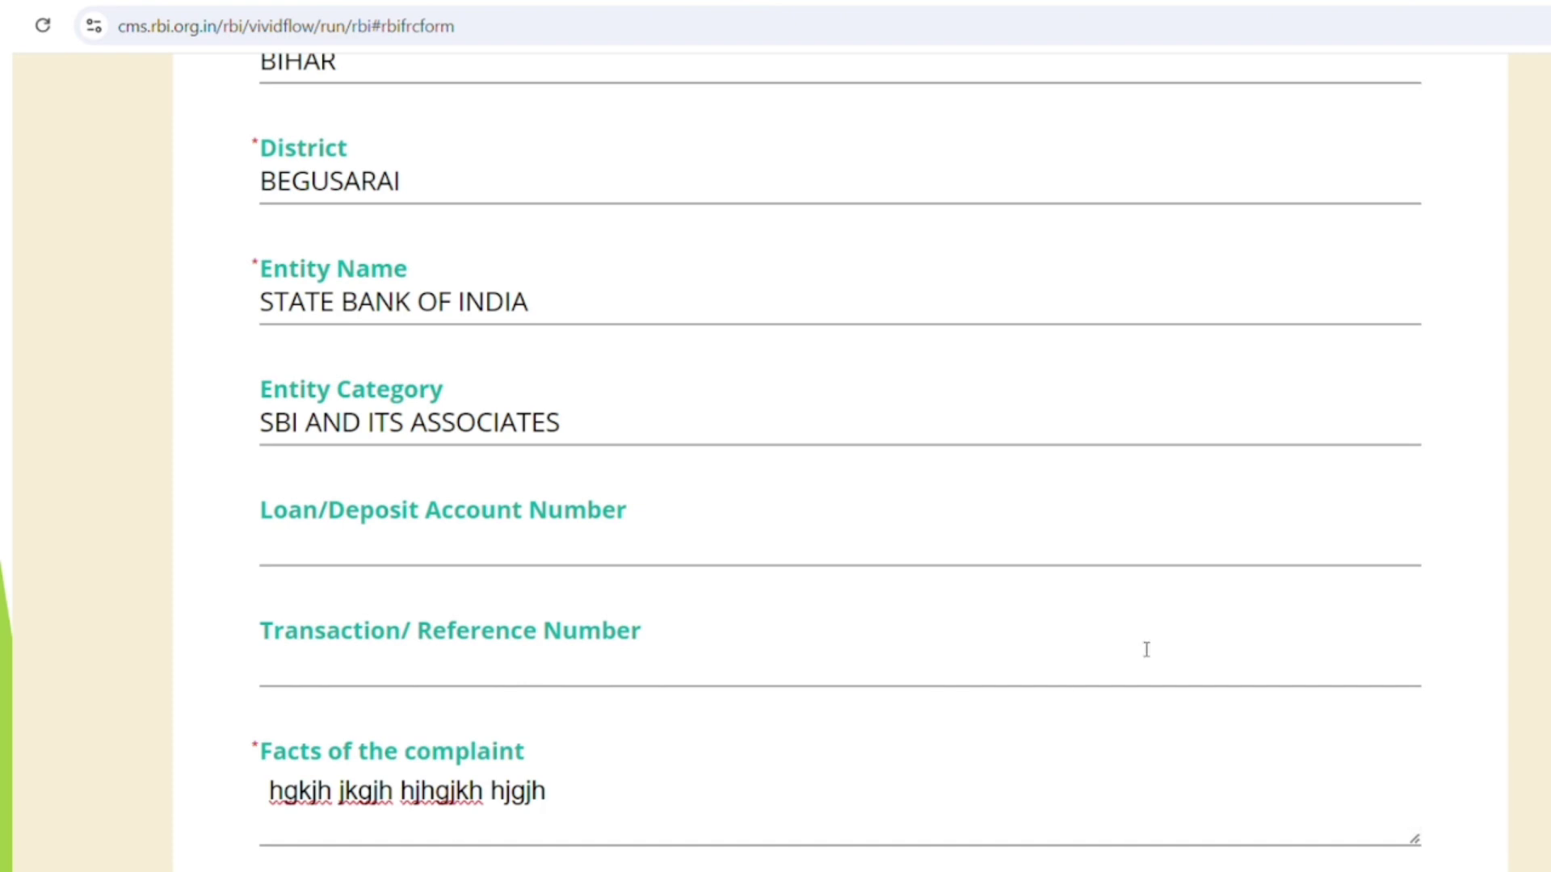
pyautogui.scroll(-5, 840, 453)
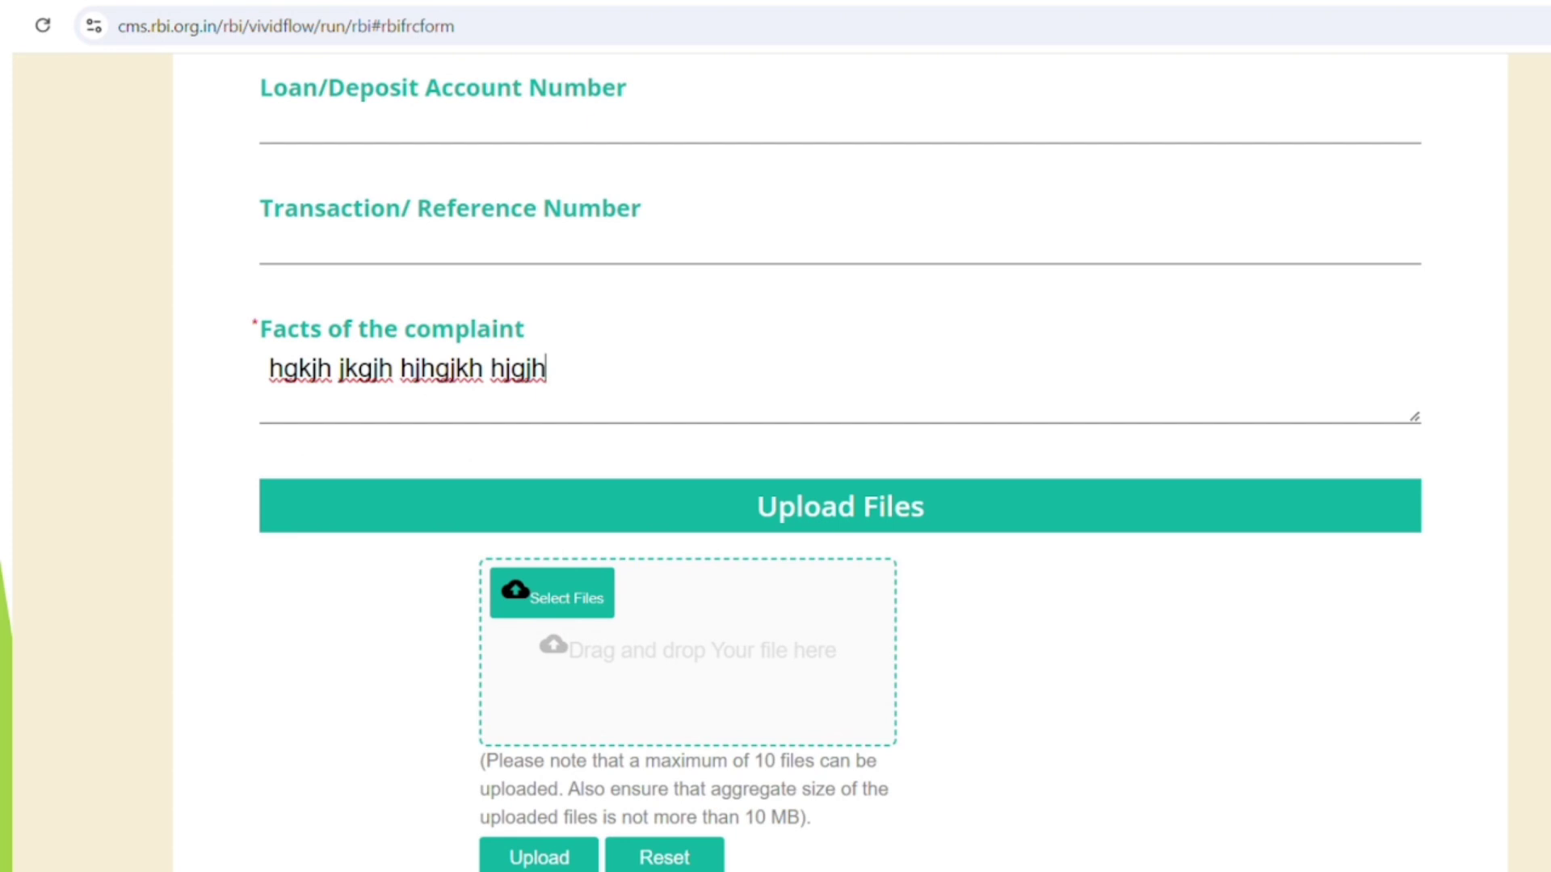
pyautogui.scroll(-1, 775, 485)
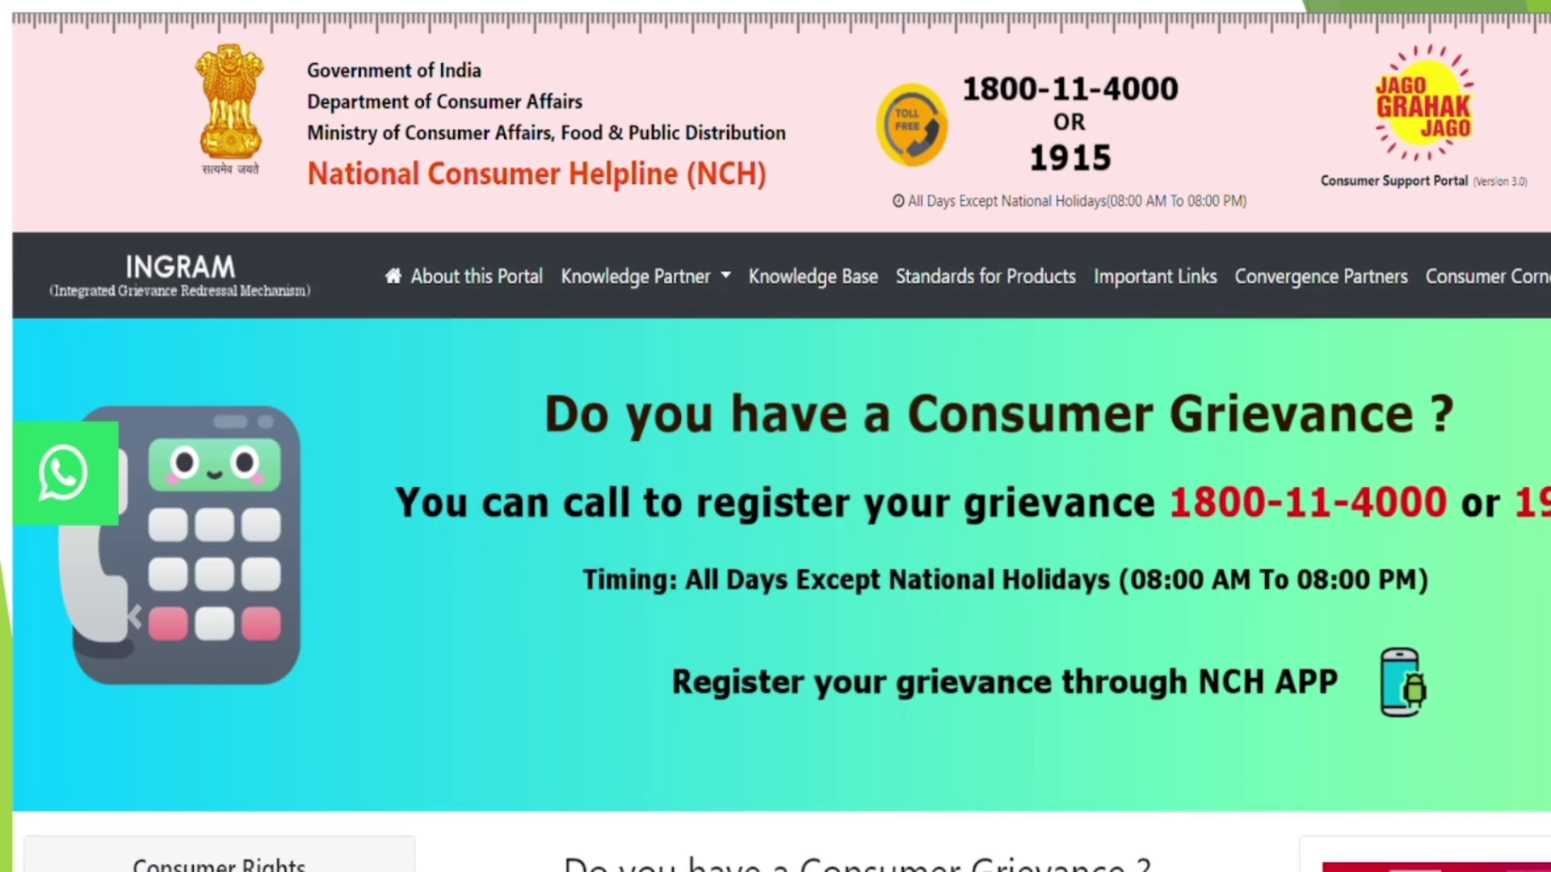
# Step: Review the grievance registration options on the National Consumer Helpline portal and open its WhatsApp grievance chat
pyautogui.scroll(-8, 775, 436)
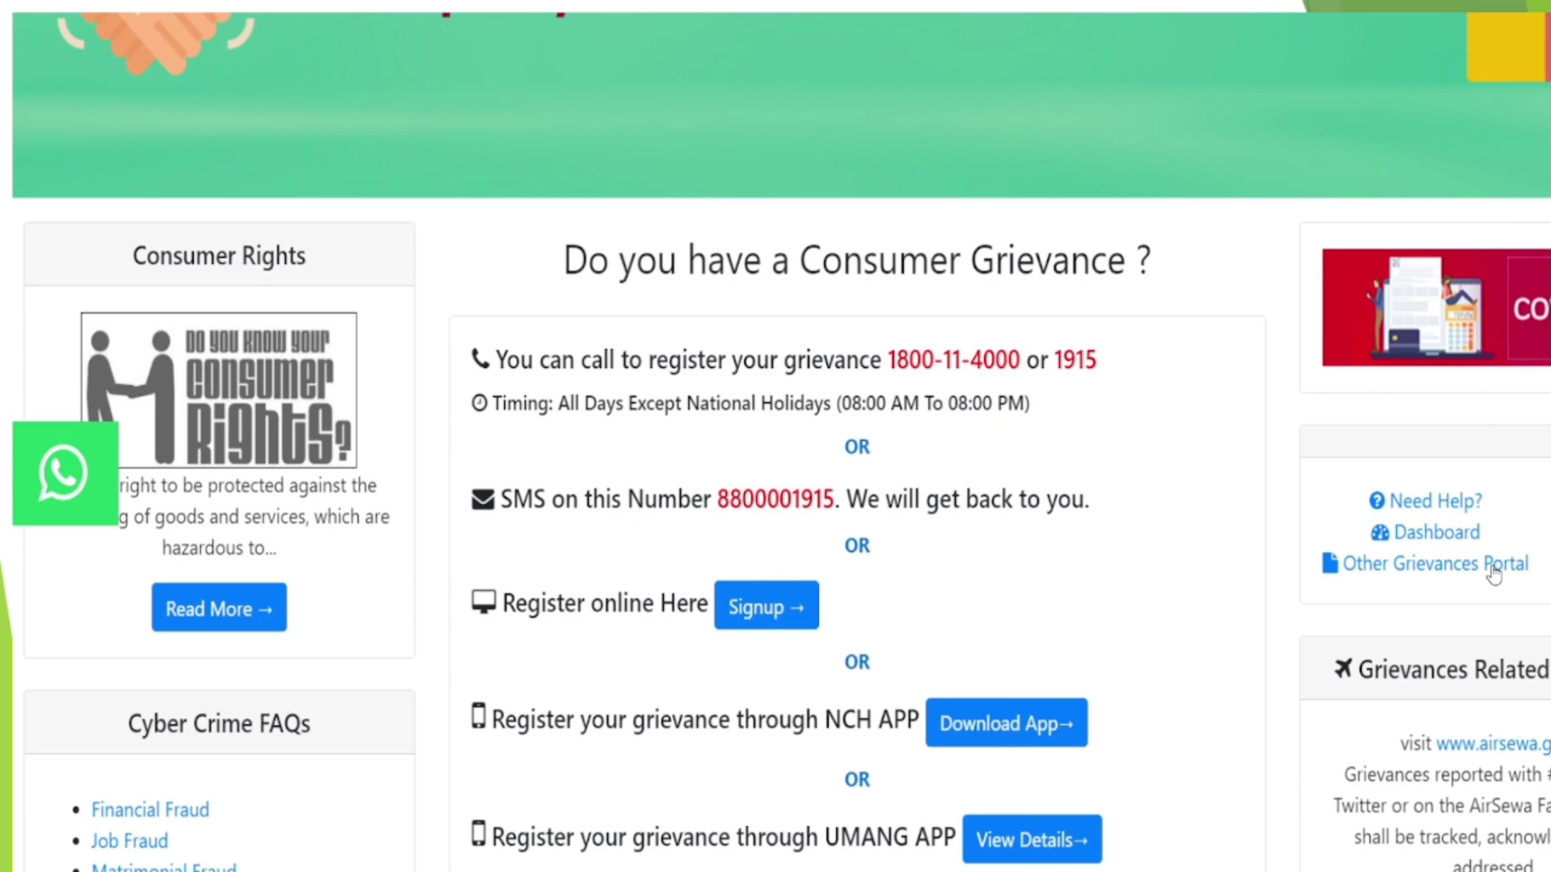
pyautogui.scroll(-5, 1095, 756)
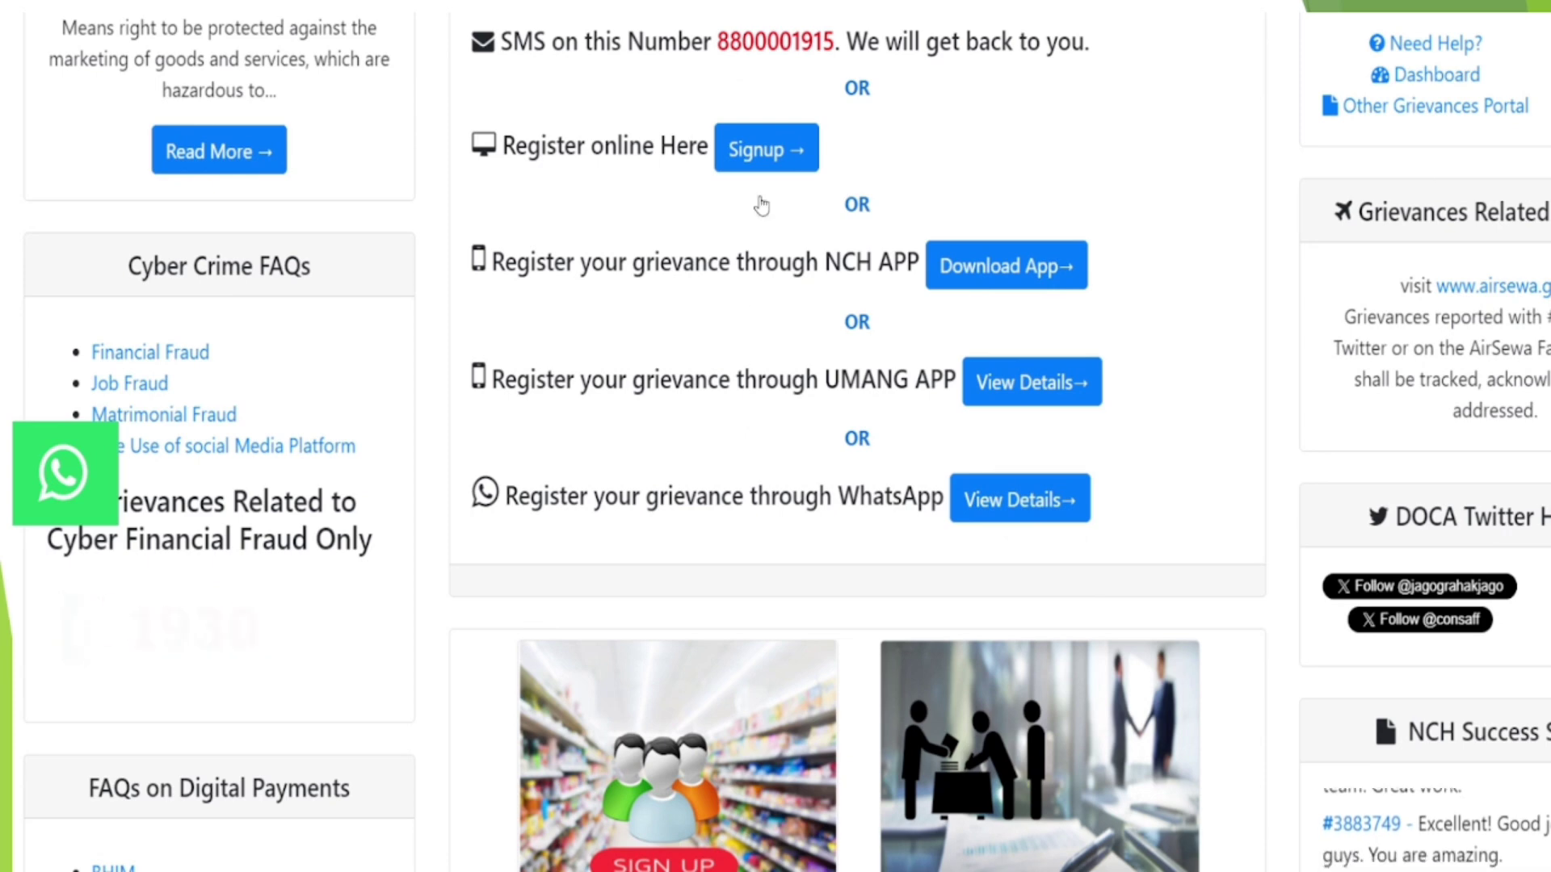
pyautogui.scroll(6, 993, 340)
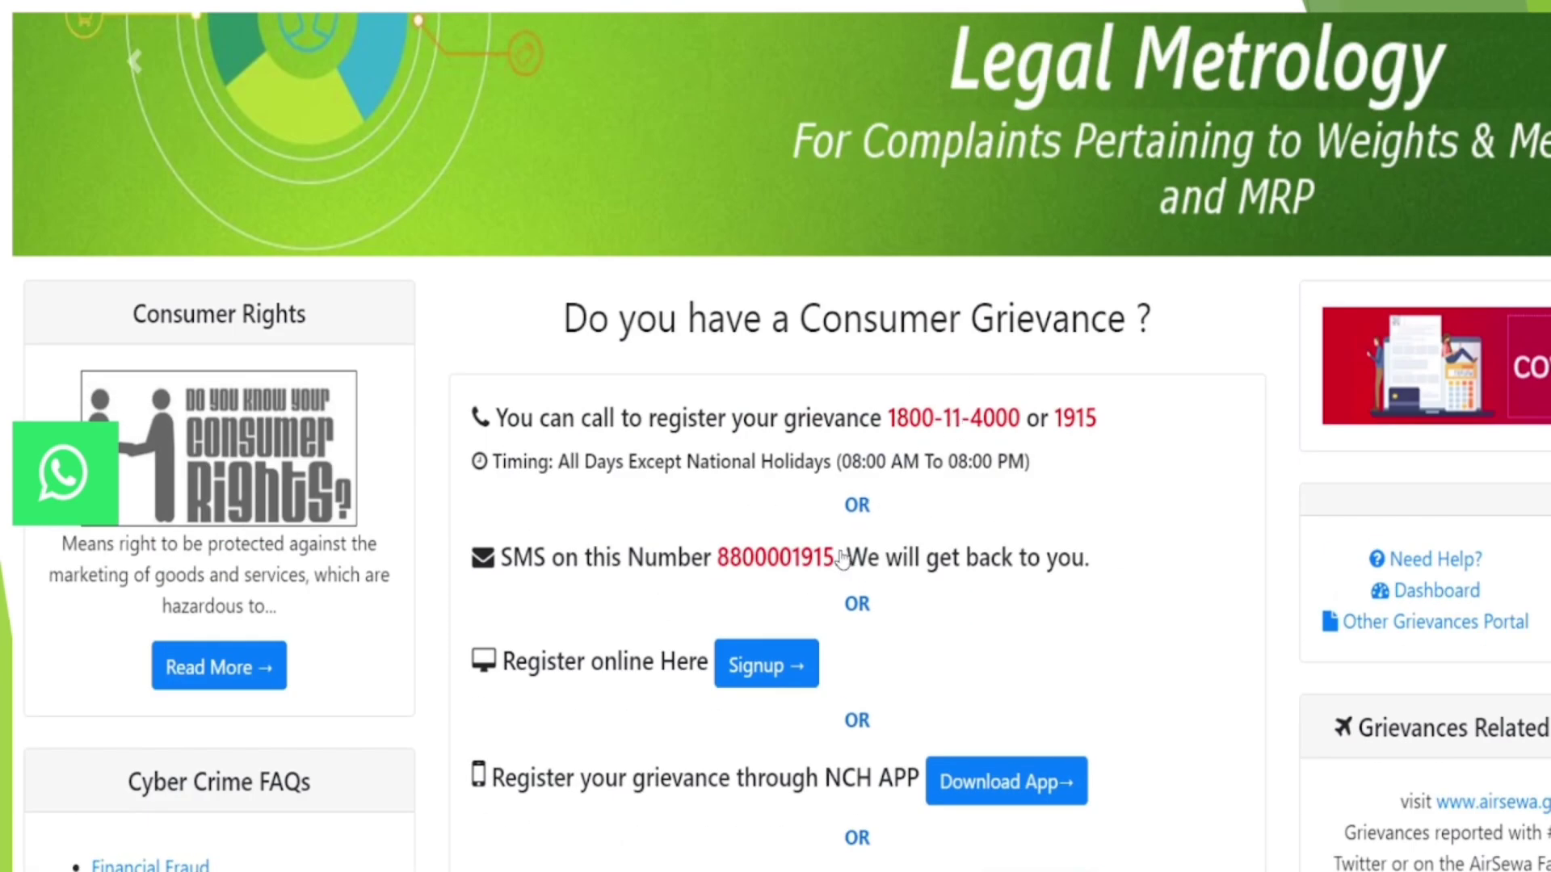
pyautogui.scroll(-5, 842, 558)
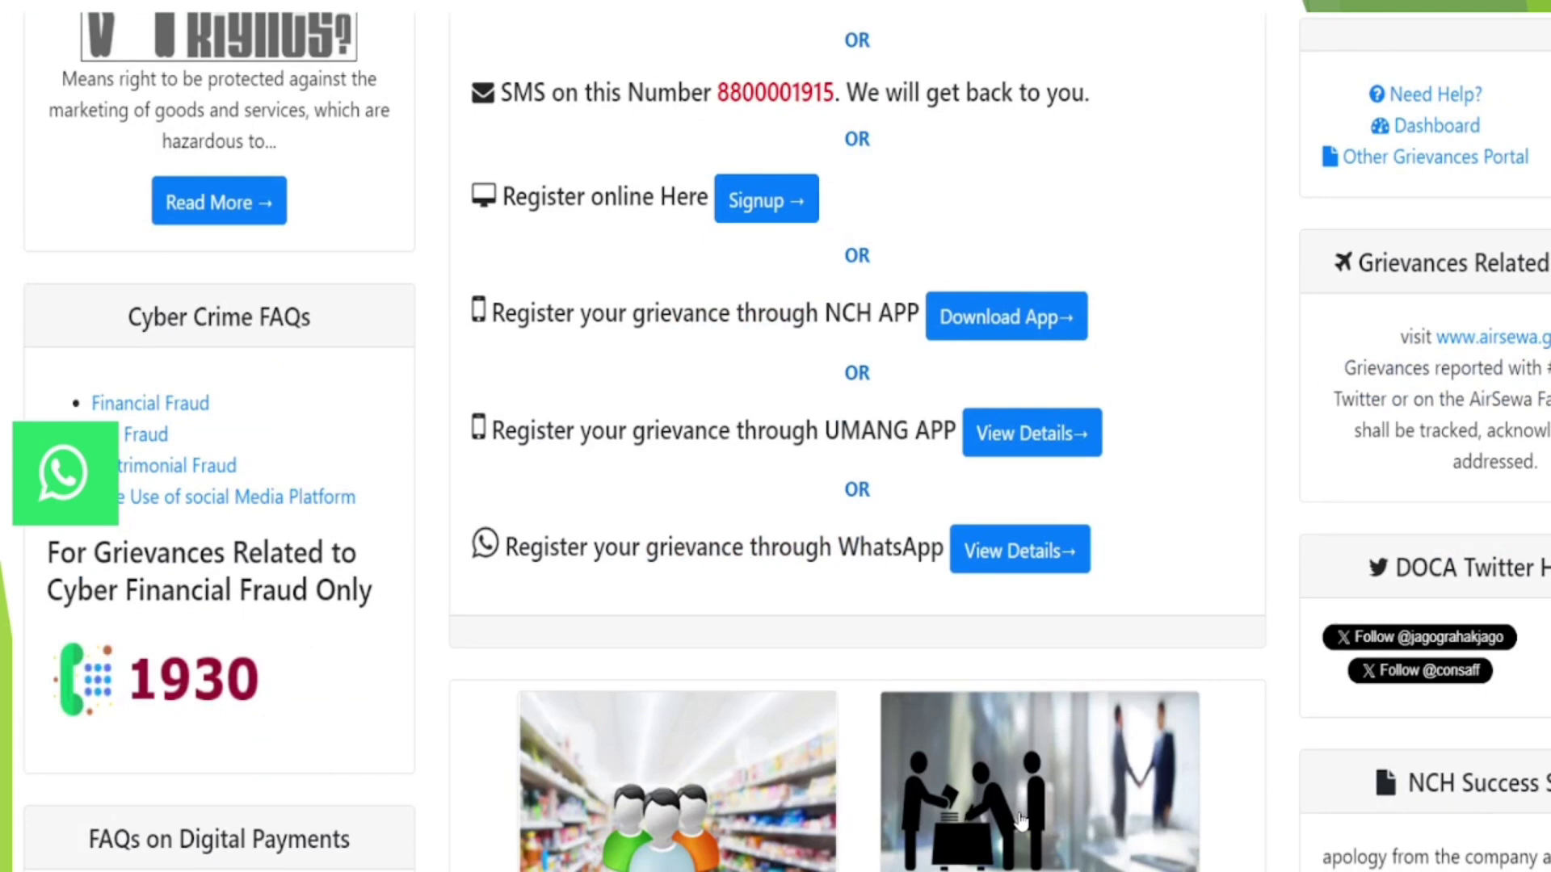
pyautogui.click(992, 557)
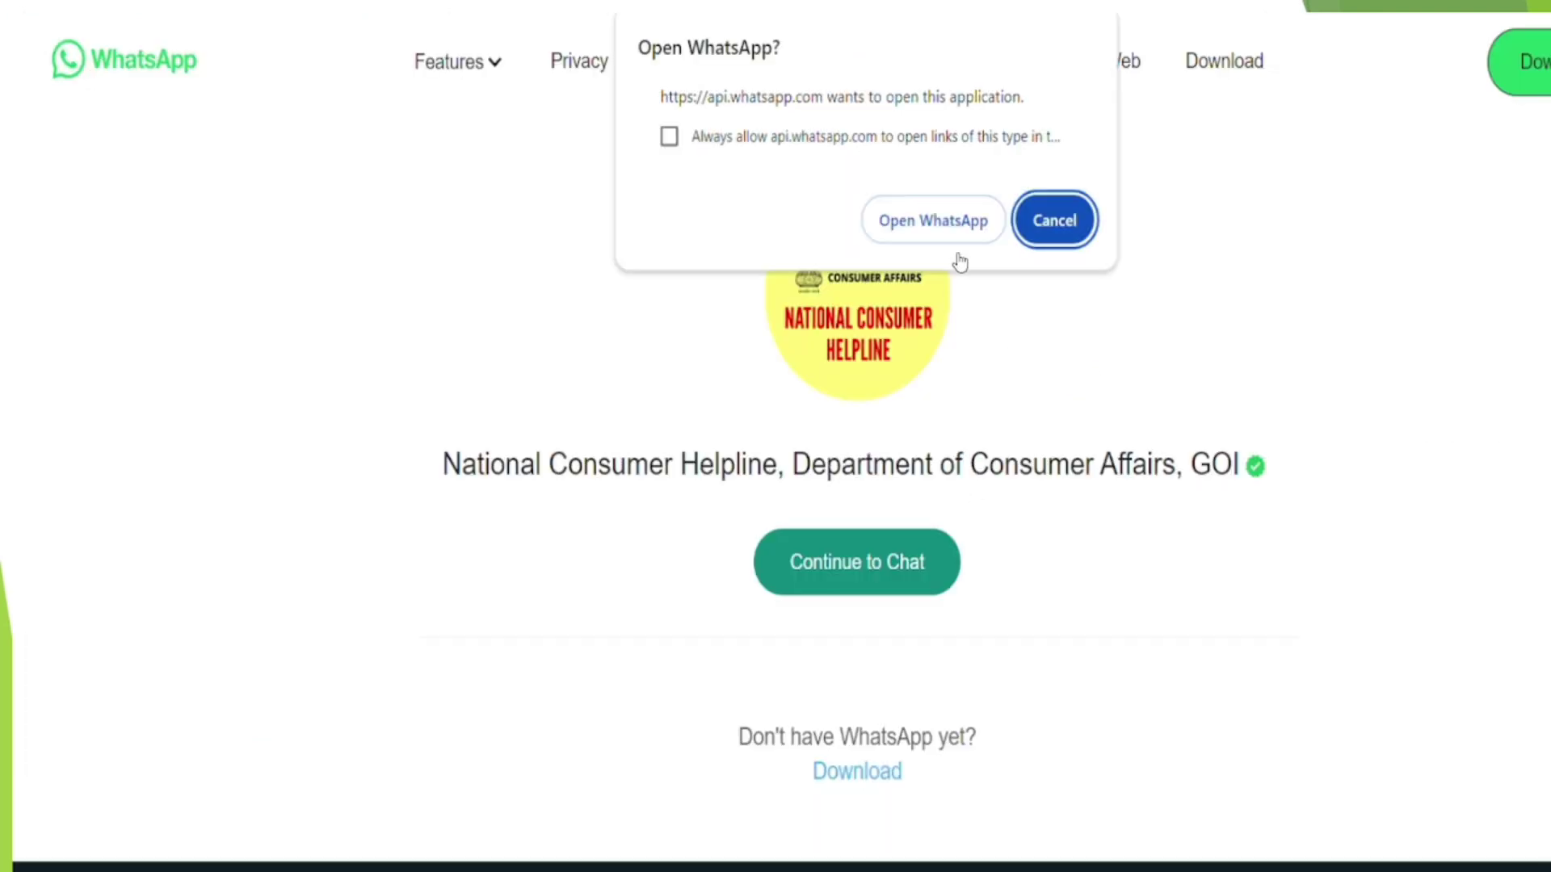
pyautogui.click(907, 232)
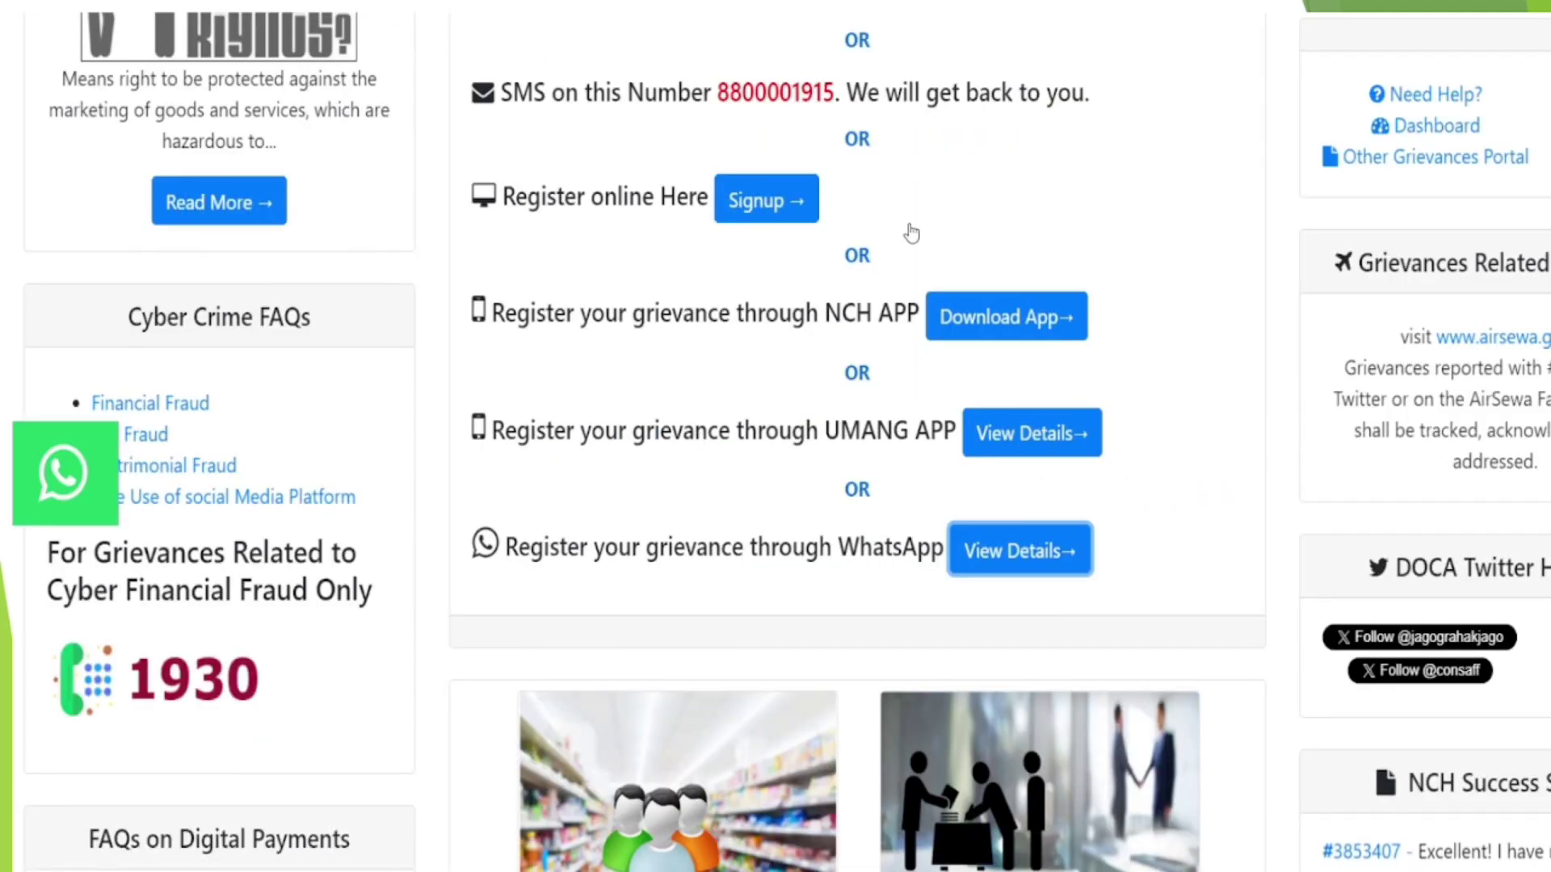
# Step: Open the Consumer Registration Form for registering a grievance online and look through its fields
pyautogui.click(777, 207)
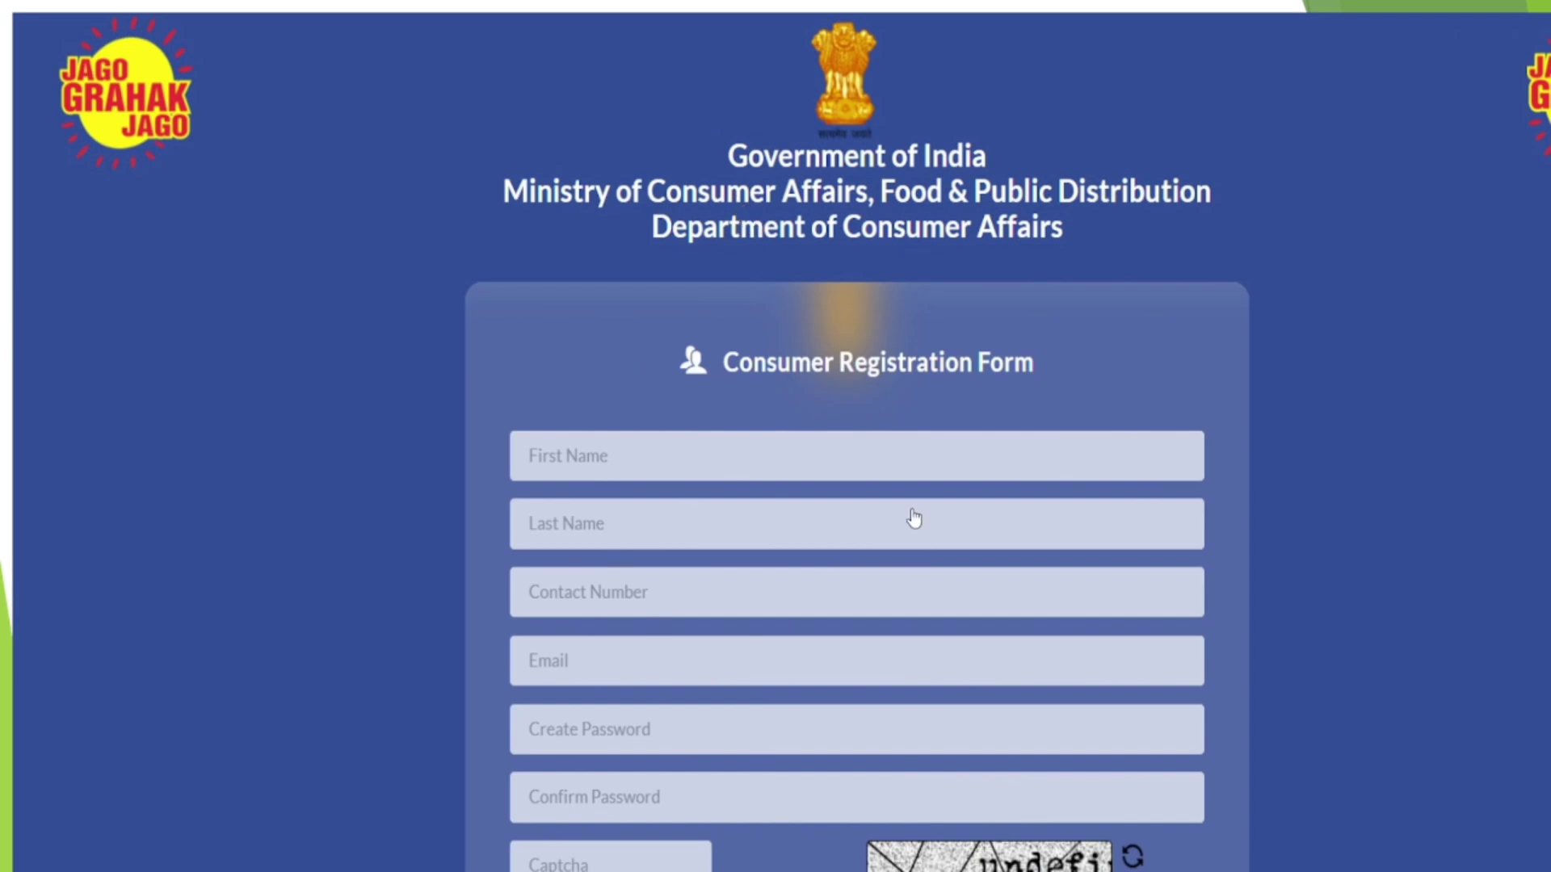
pyautogui.scroll(-3, 914, 517)
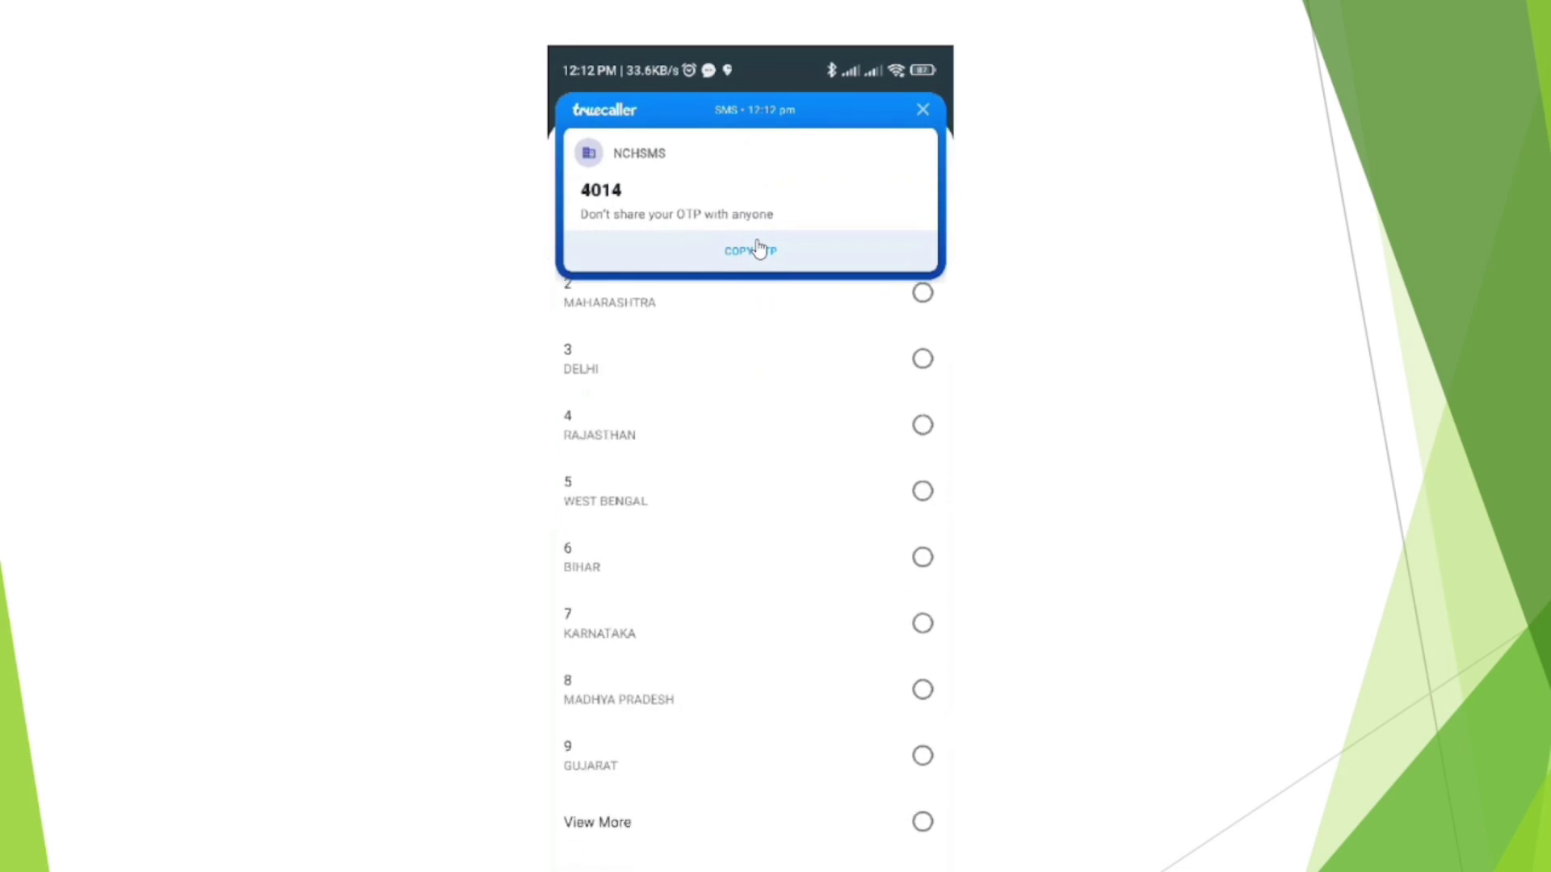
# Step: In the National Consumer Helpline WhatsApp chat, set the state to DELHI and the city to New Delhi
pyautogui.click(759, 249)
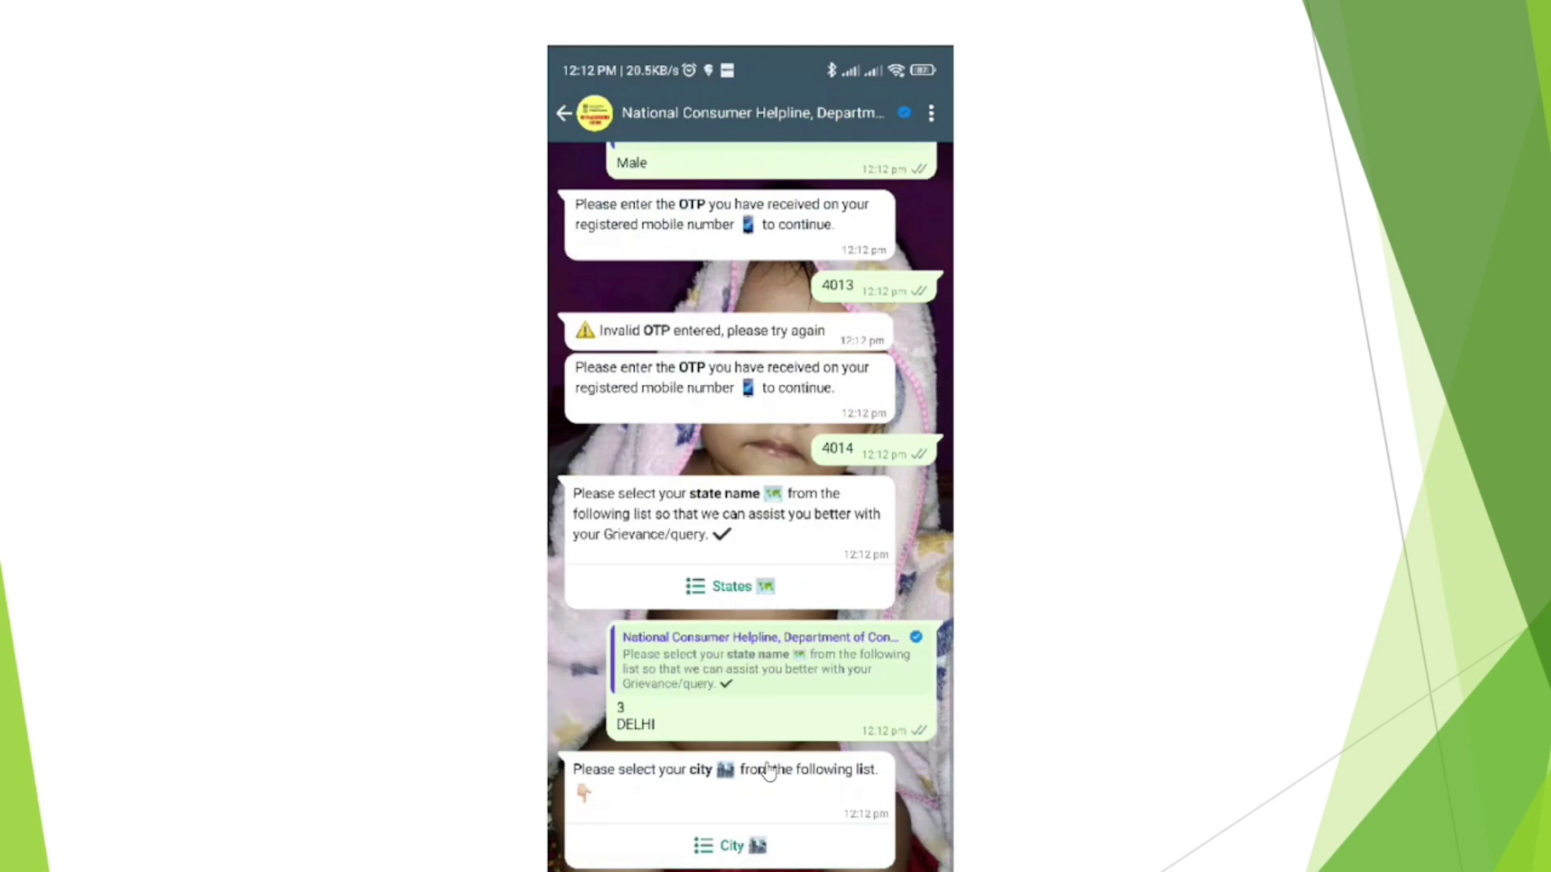
pyautogui.click(736, 858)
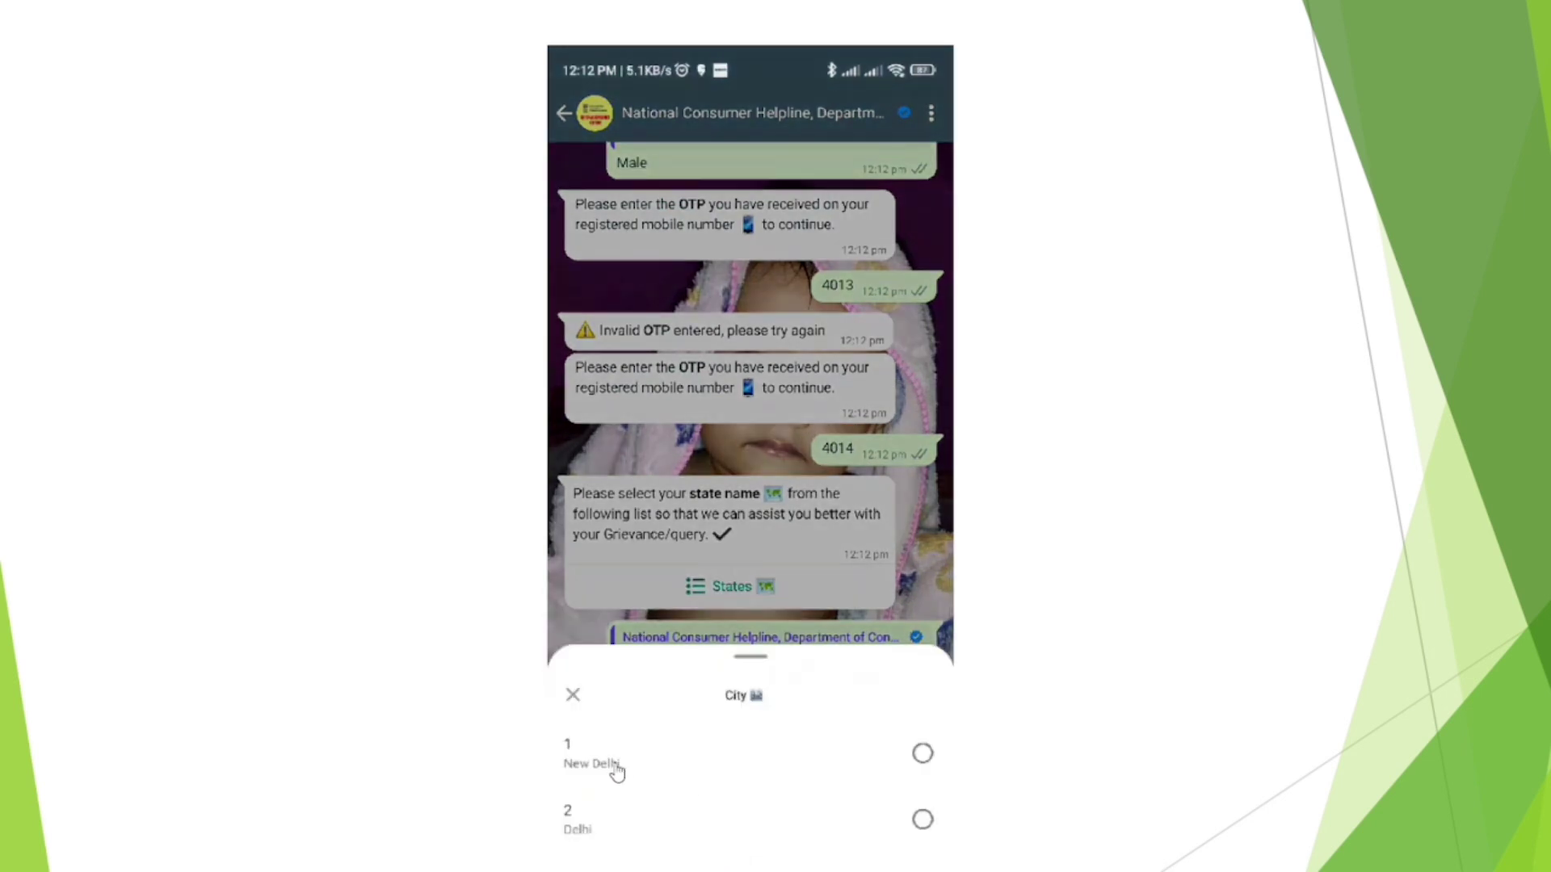
pyautogui.click(616, 767)
pyautogui.click(774, 860)
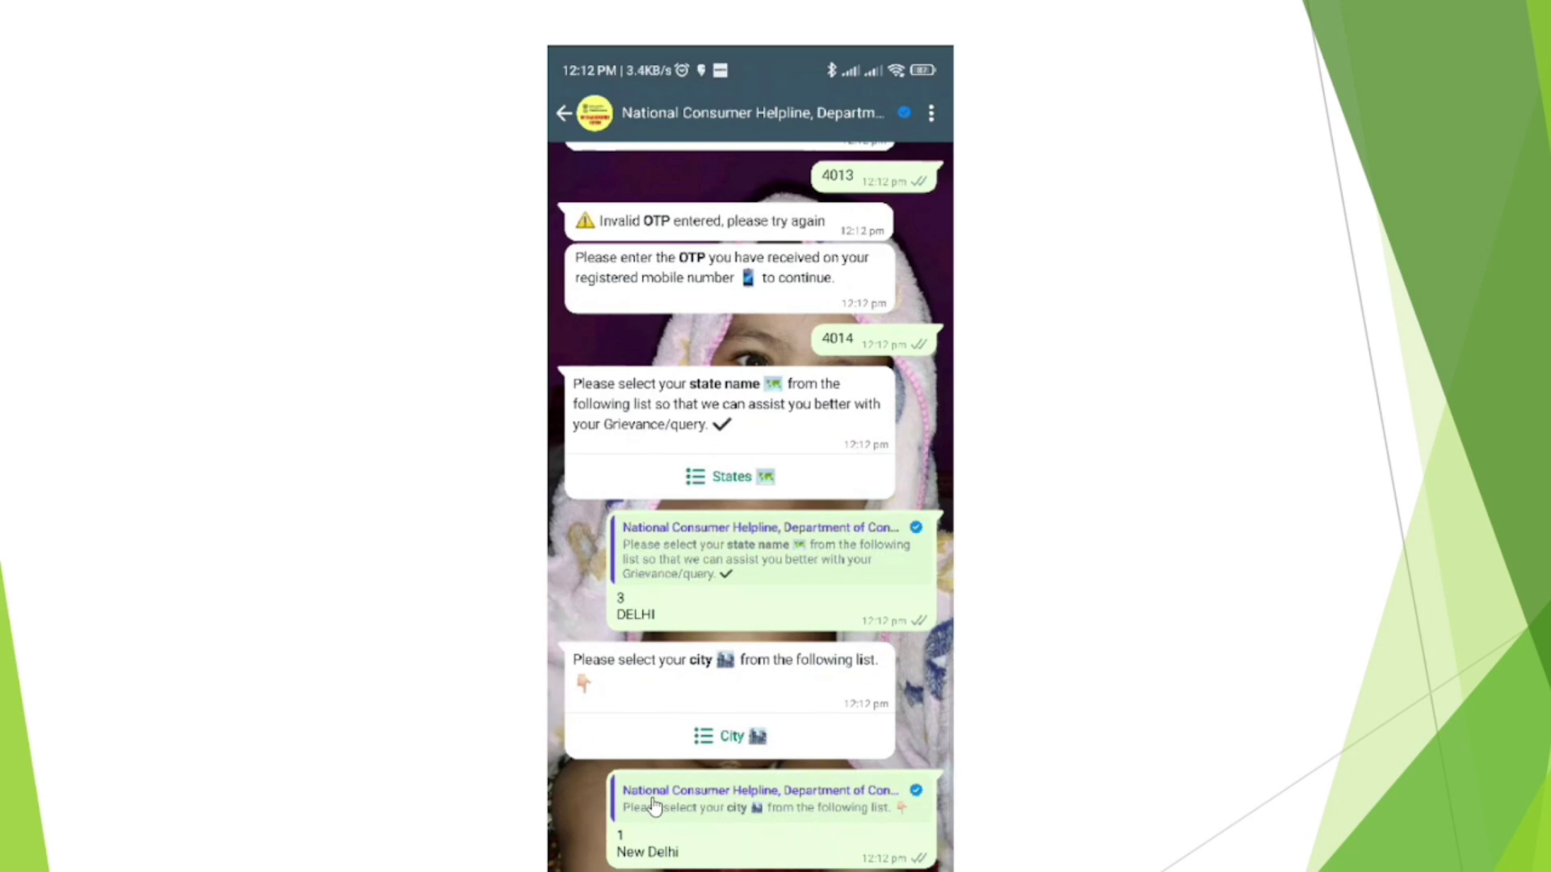
# Step: Look through the industry choices for the complaint and select Banking
pyautogui.click(771, 846)
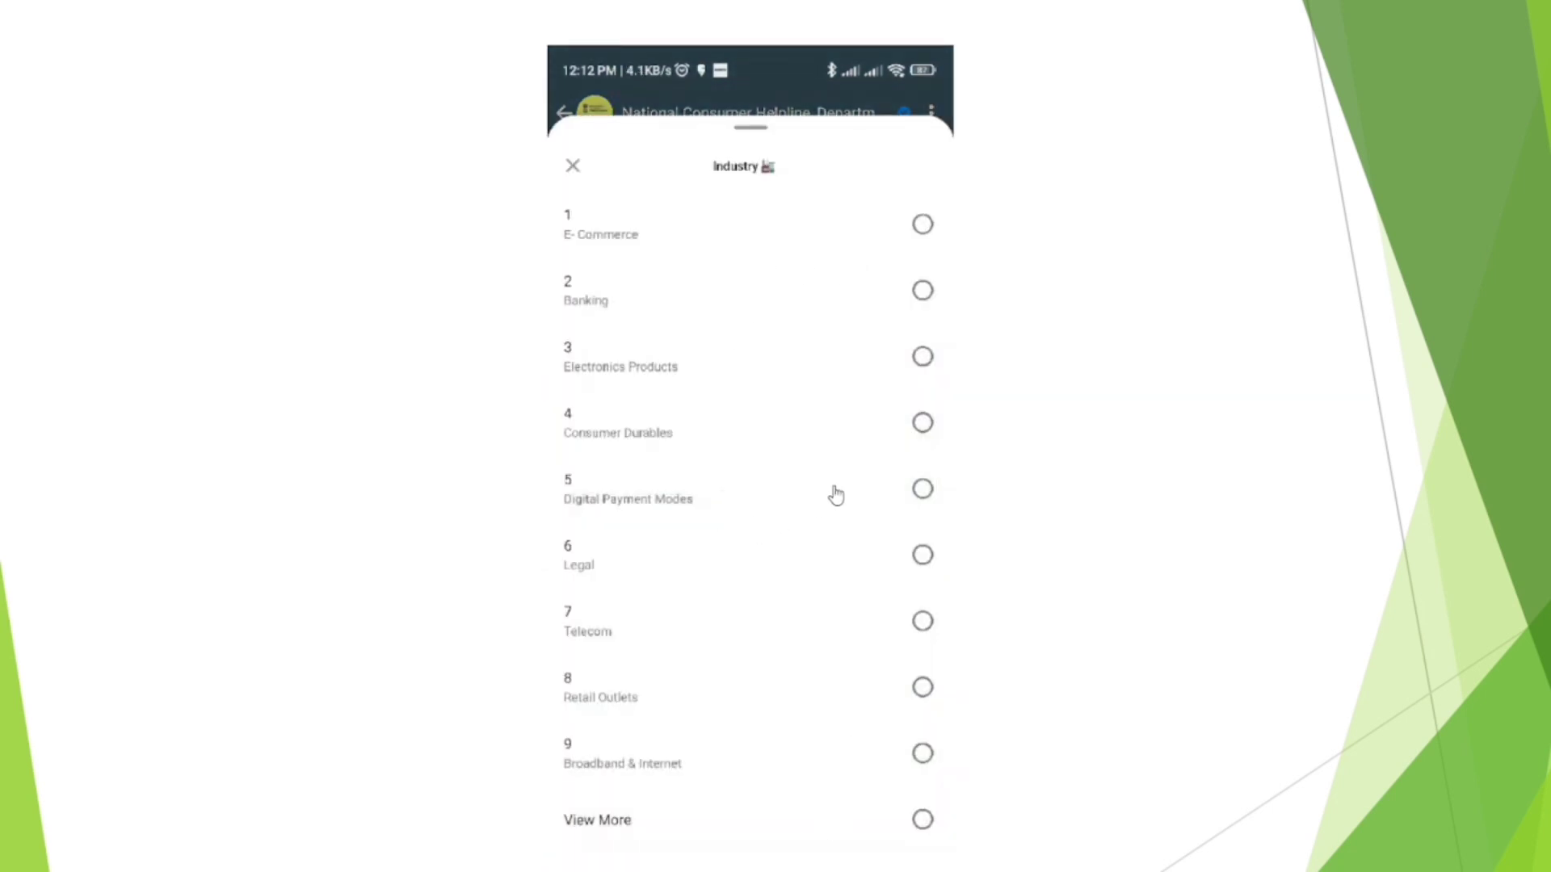
pyautogui.moveTo(834, 496); pyautogui.dragTo(654, 609)
pyautogui.click(630, 820)
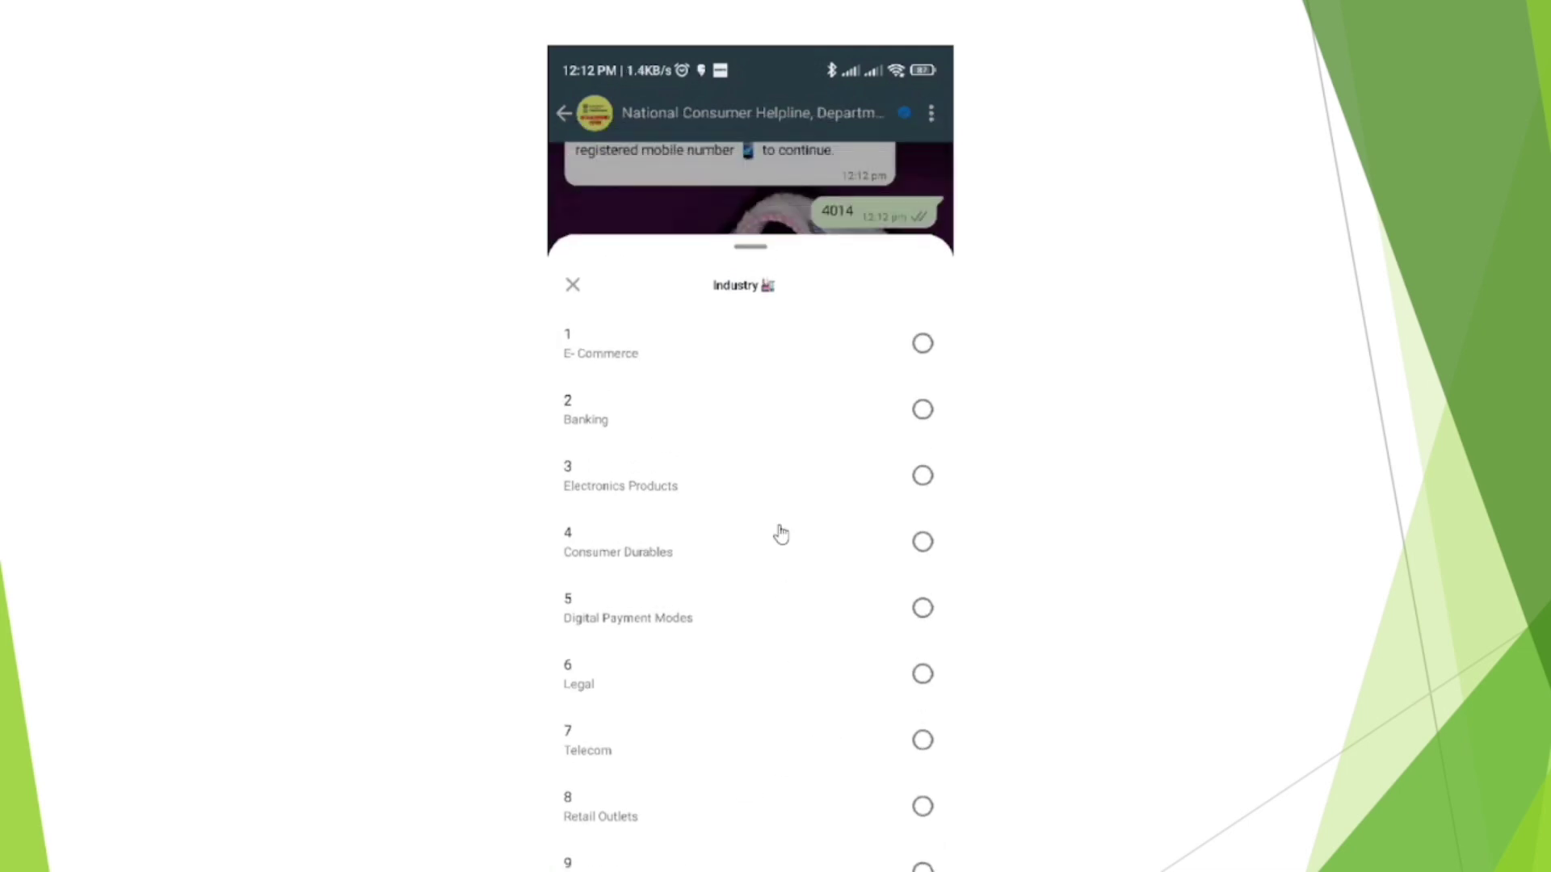
pyautogui.click(921, 312)
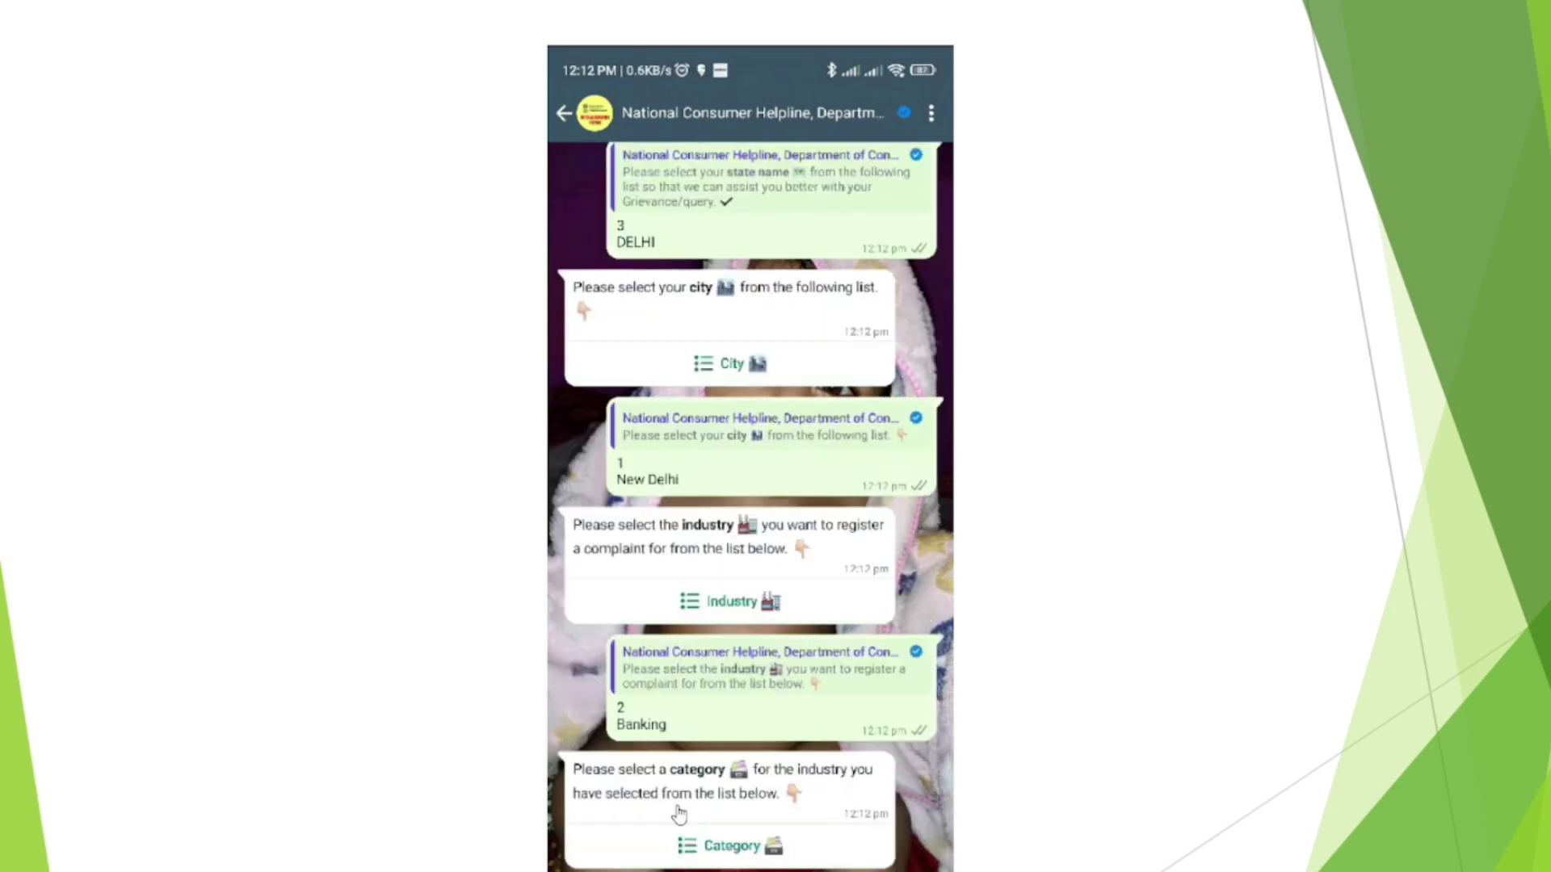
# Step: Set the complaint category to Saving/Current/ Deposit Accounts and the company to ICICI Bank Ltd
pyautogui.click(731, 845)
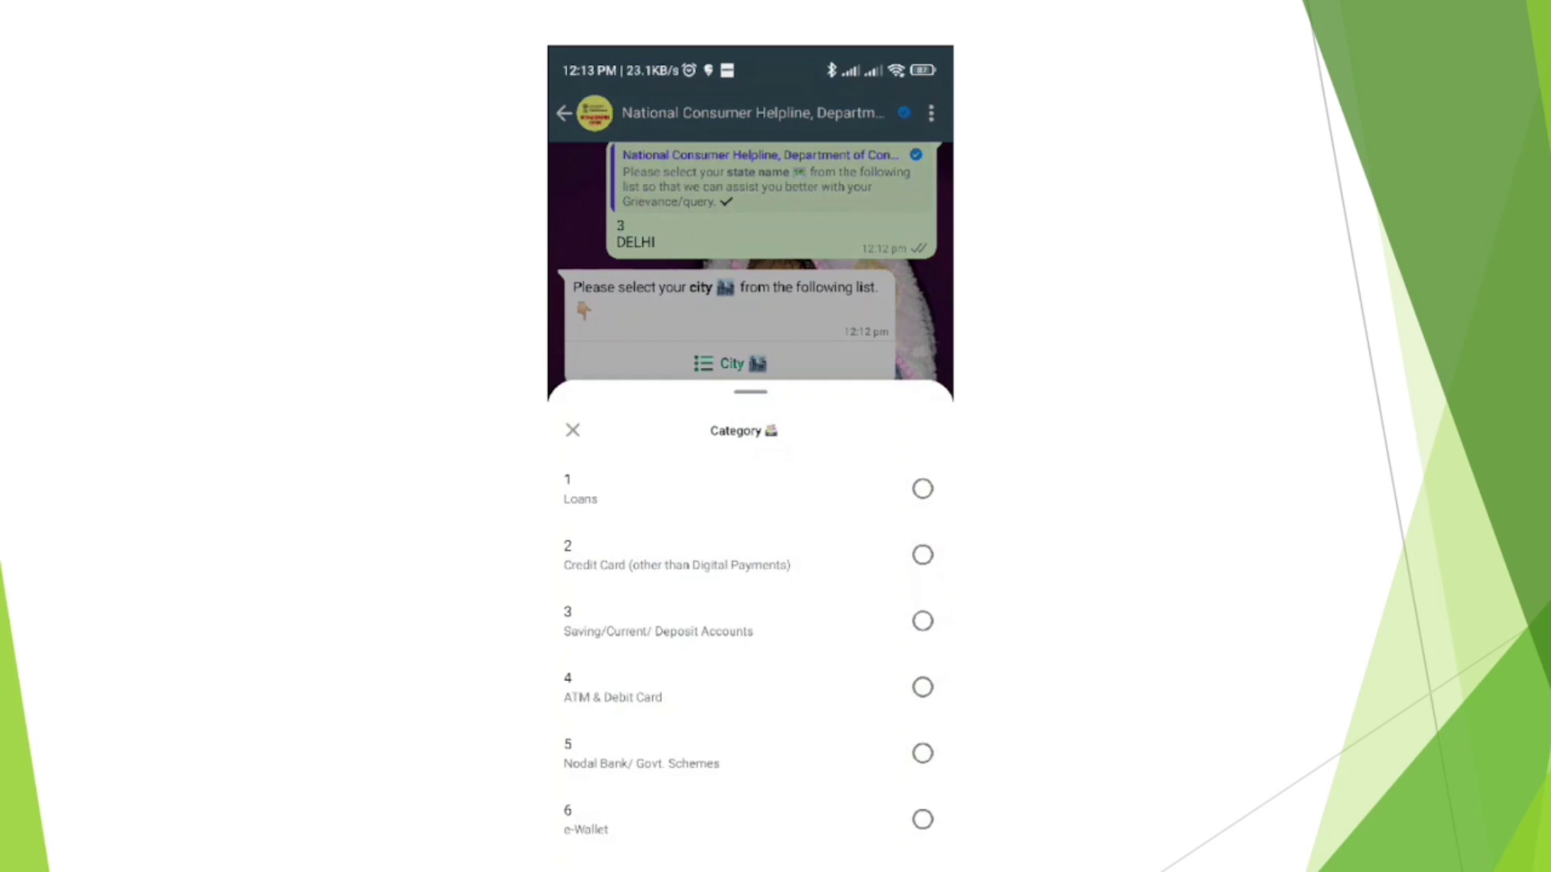
pyautogui.click(922, 554)
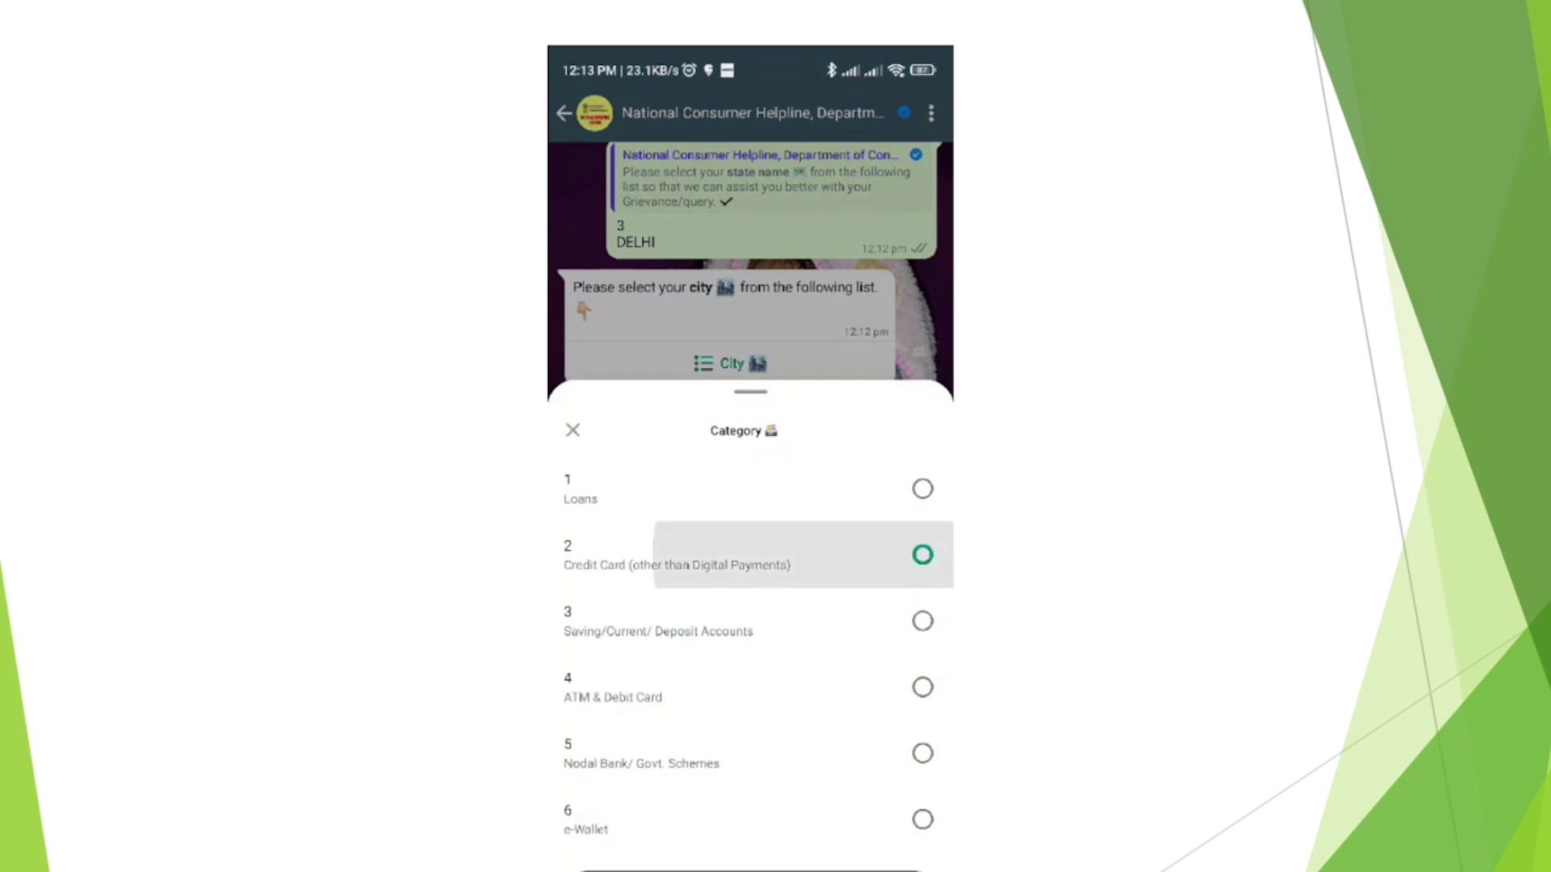
pyautogui.click(922, 621)
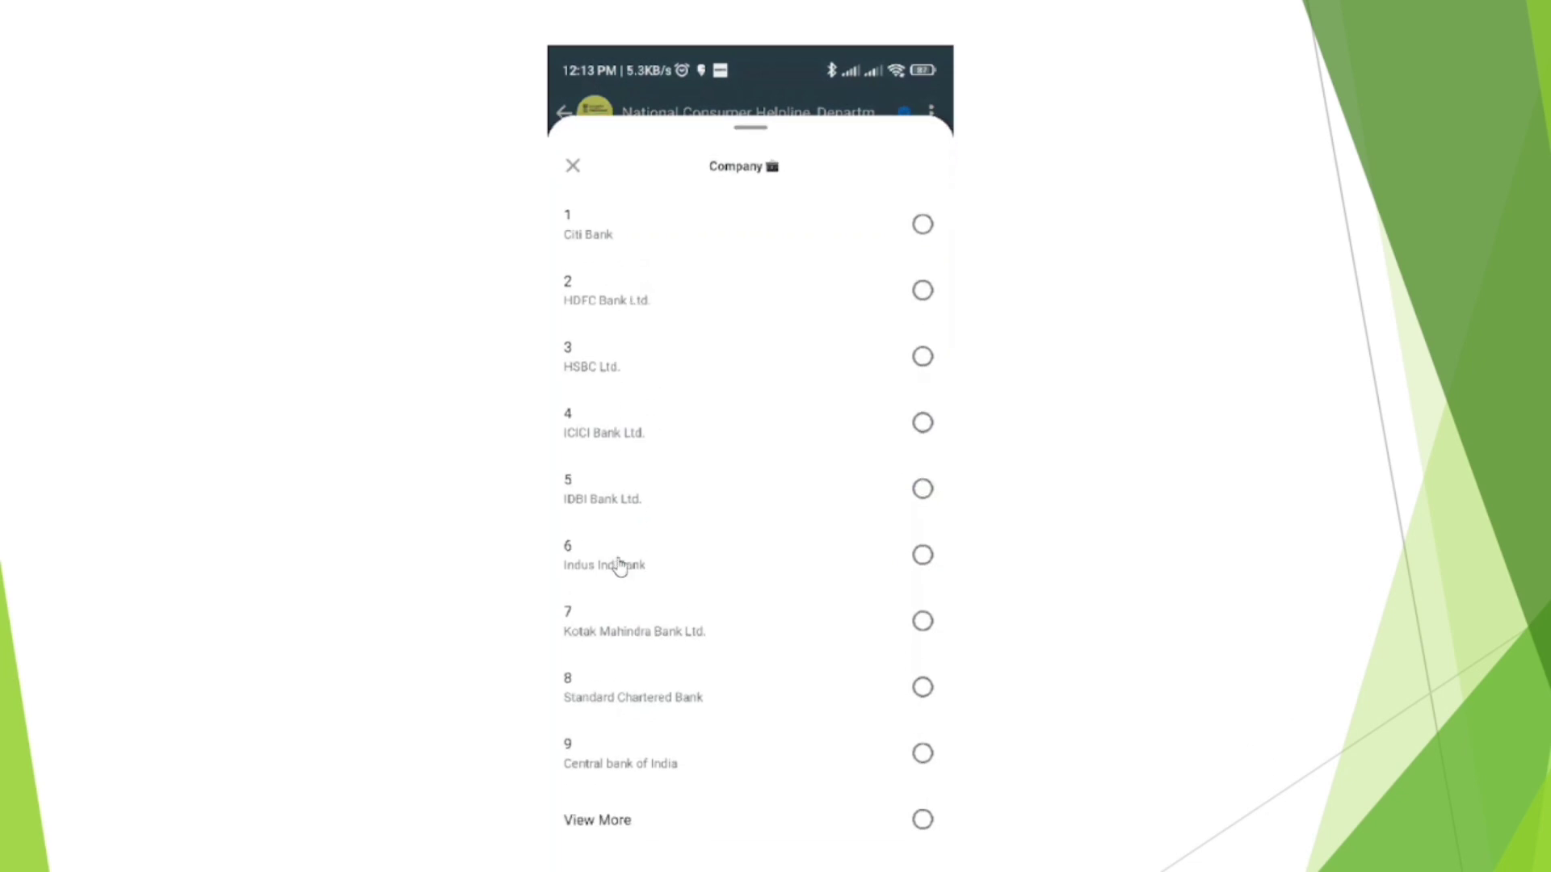
pyautogui.click(638, 426)
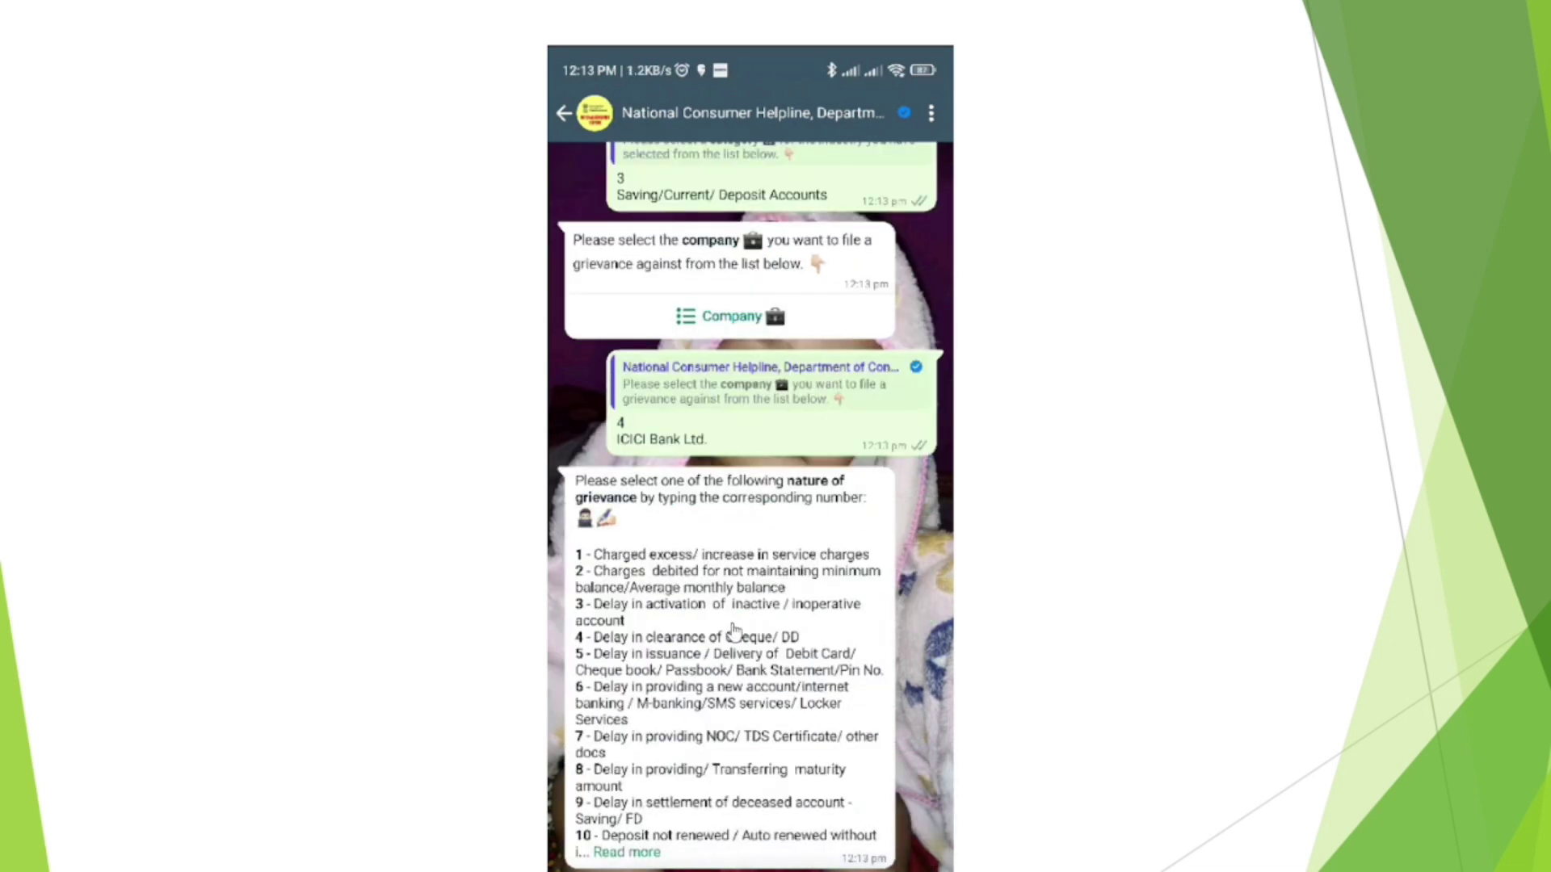
# Step: Expand and read the full list of grievance types, and reply with 27 for an amount debited without user consent
pyautogui.click(627, 852)
pyautogui.scroll(-5, 701, 666)
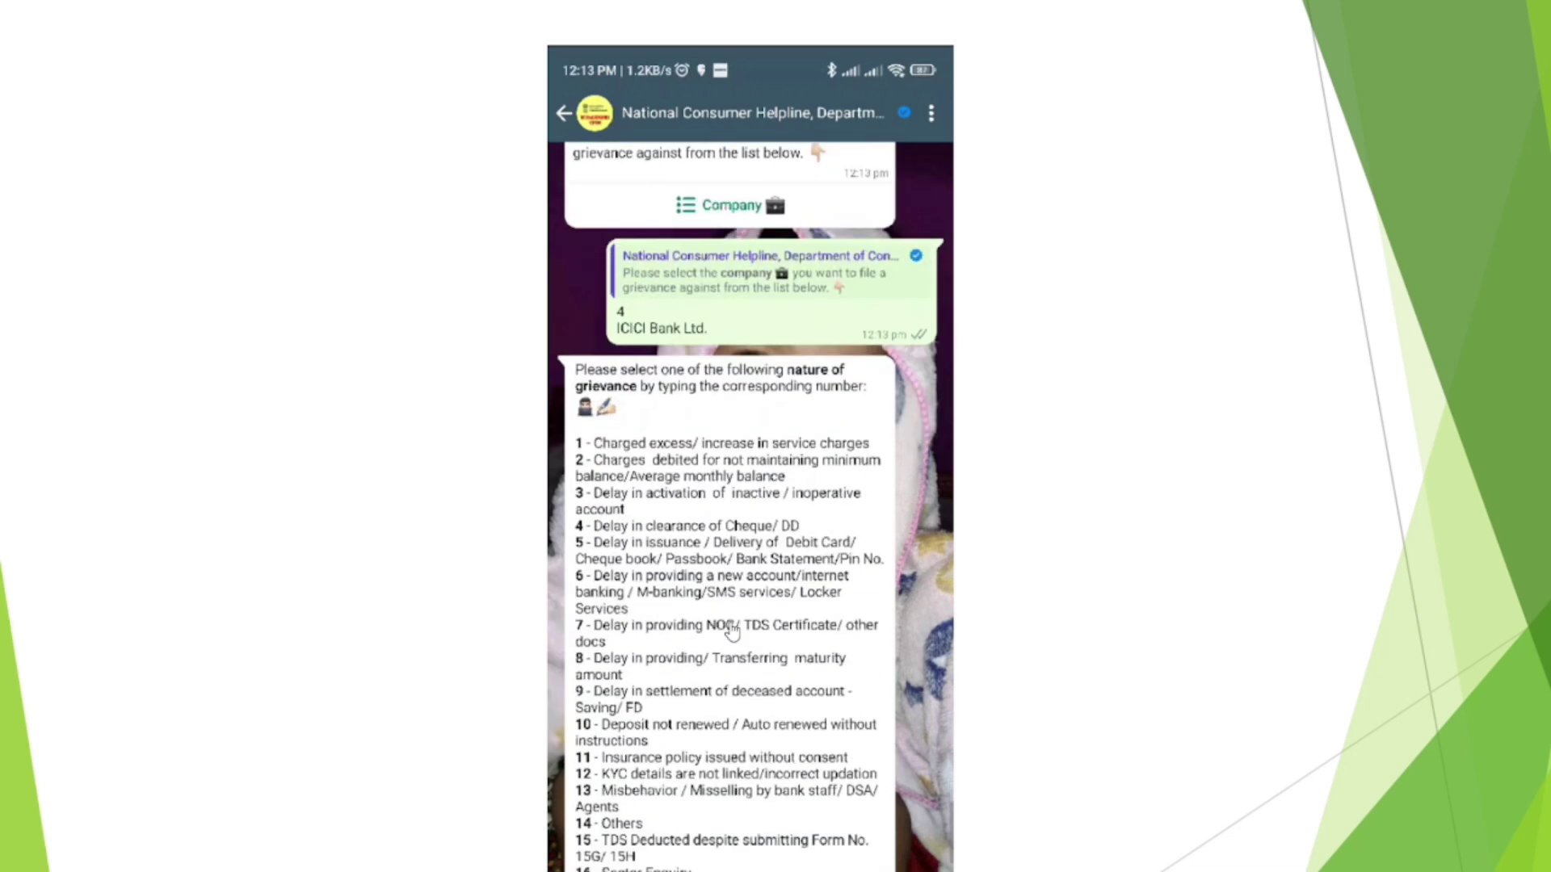
pyautogui.scroll(2, 682, 420)
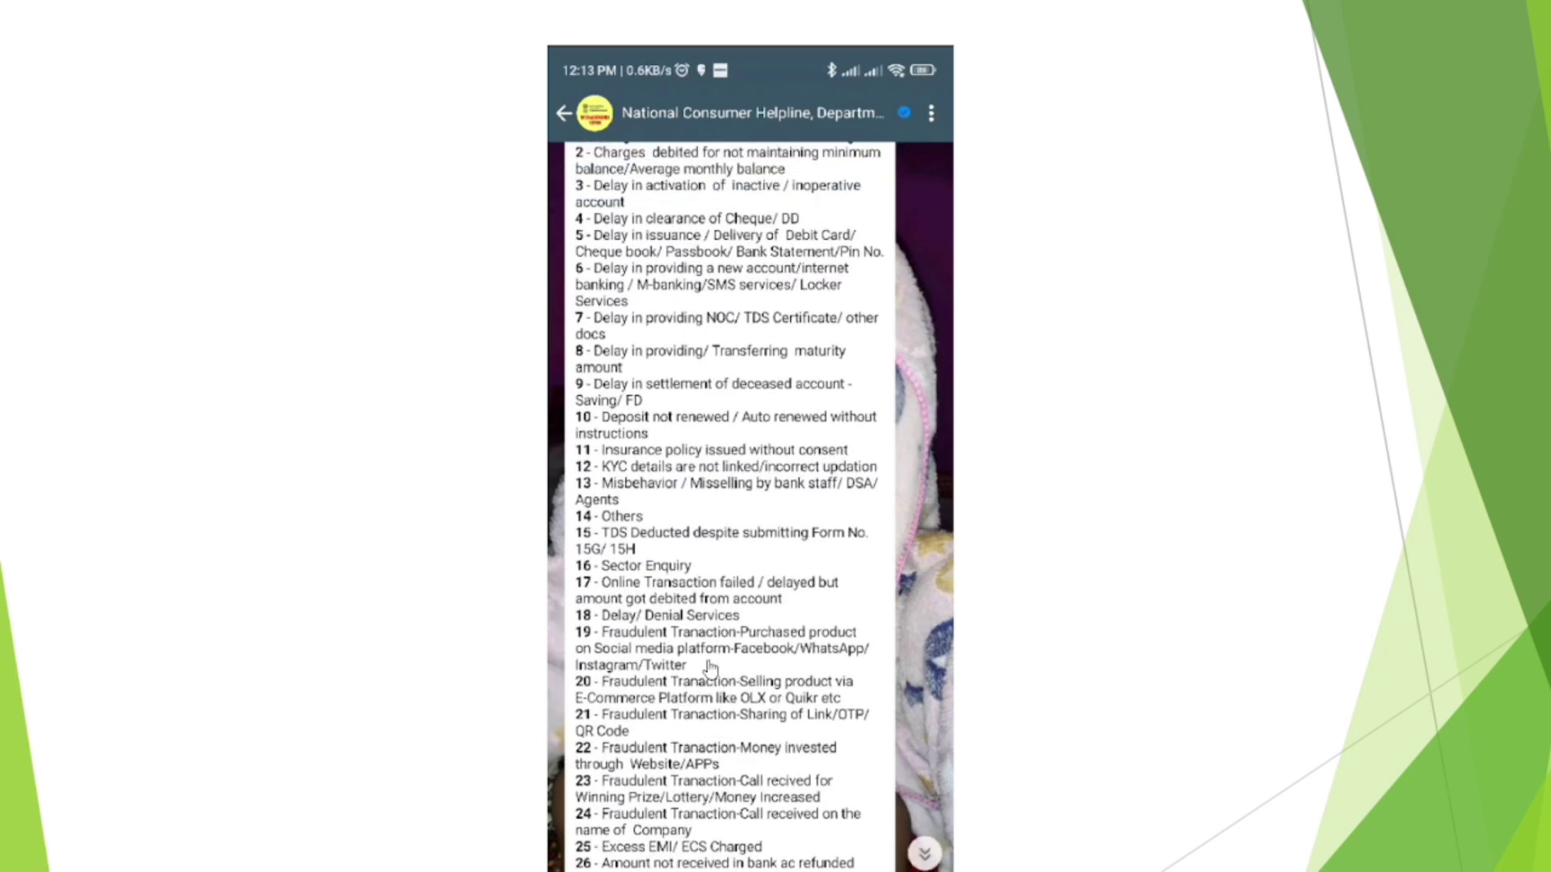
pyautogui.scroll(2, 658, 395)
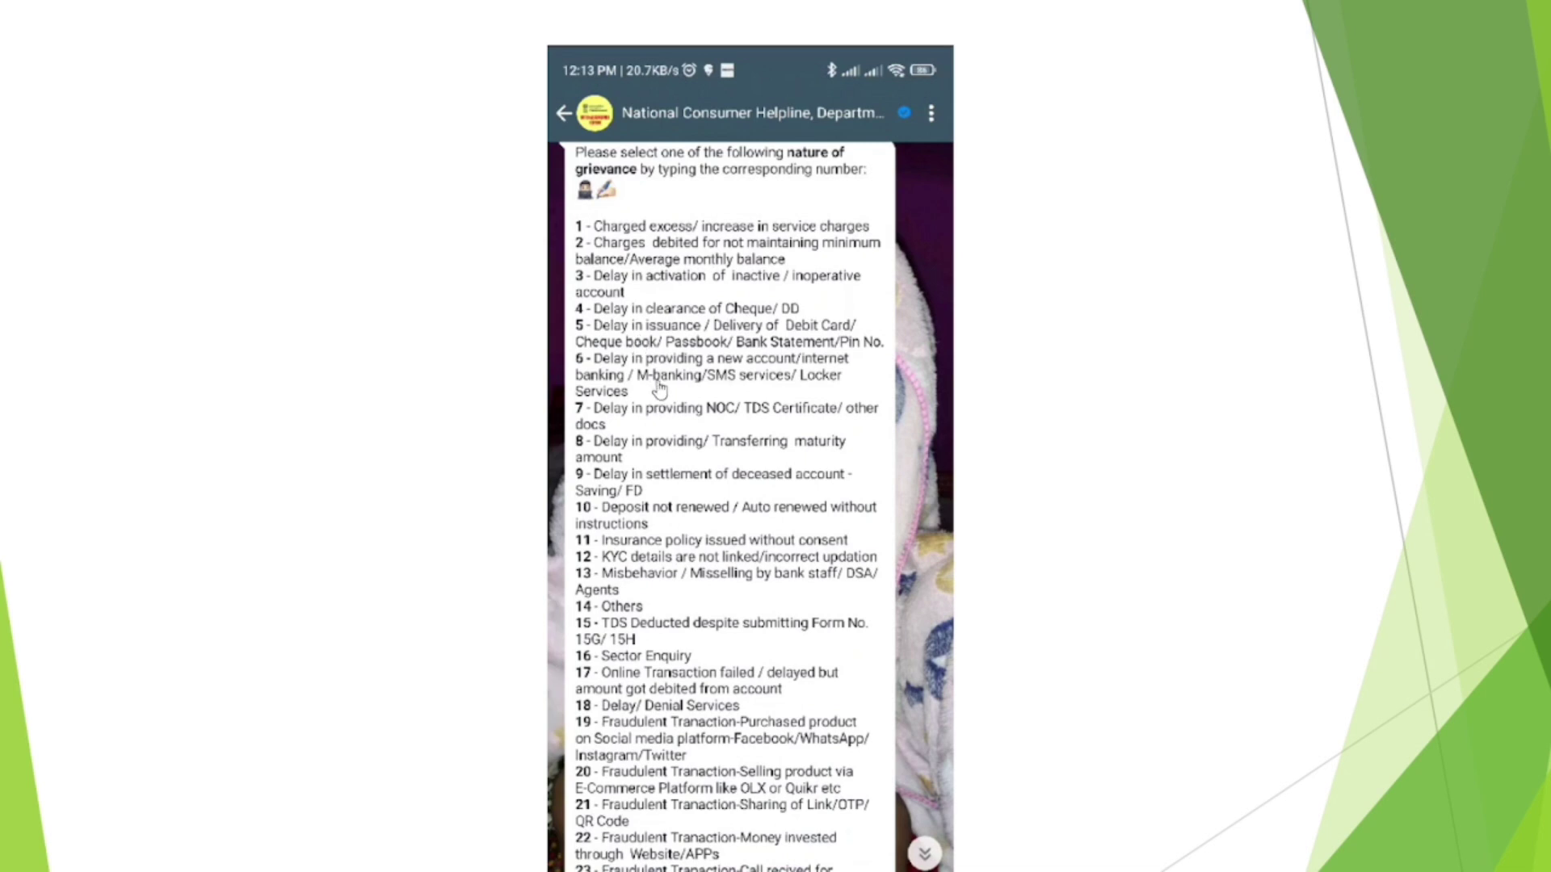
pyautogui.scroll(1, 658, 394)
pyautogui.scroll(-3, 837, 400)
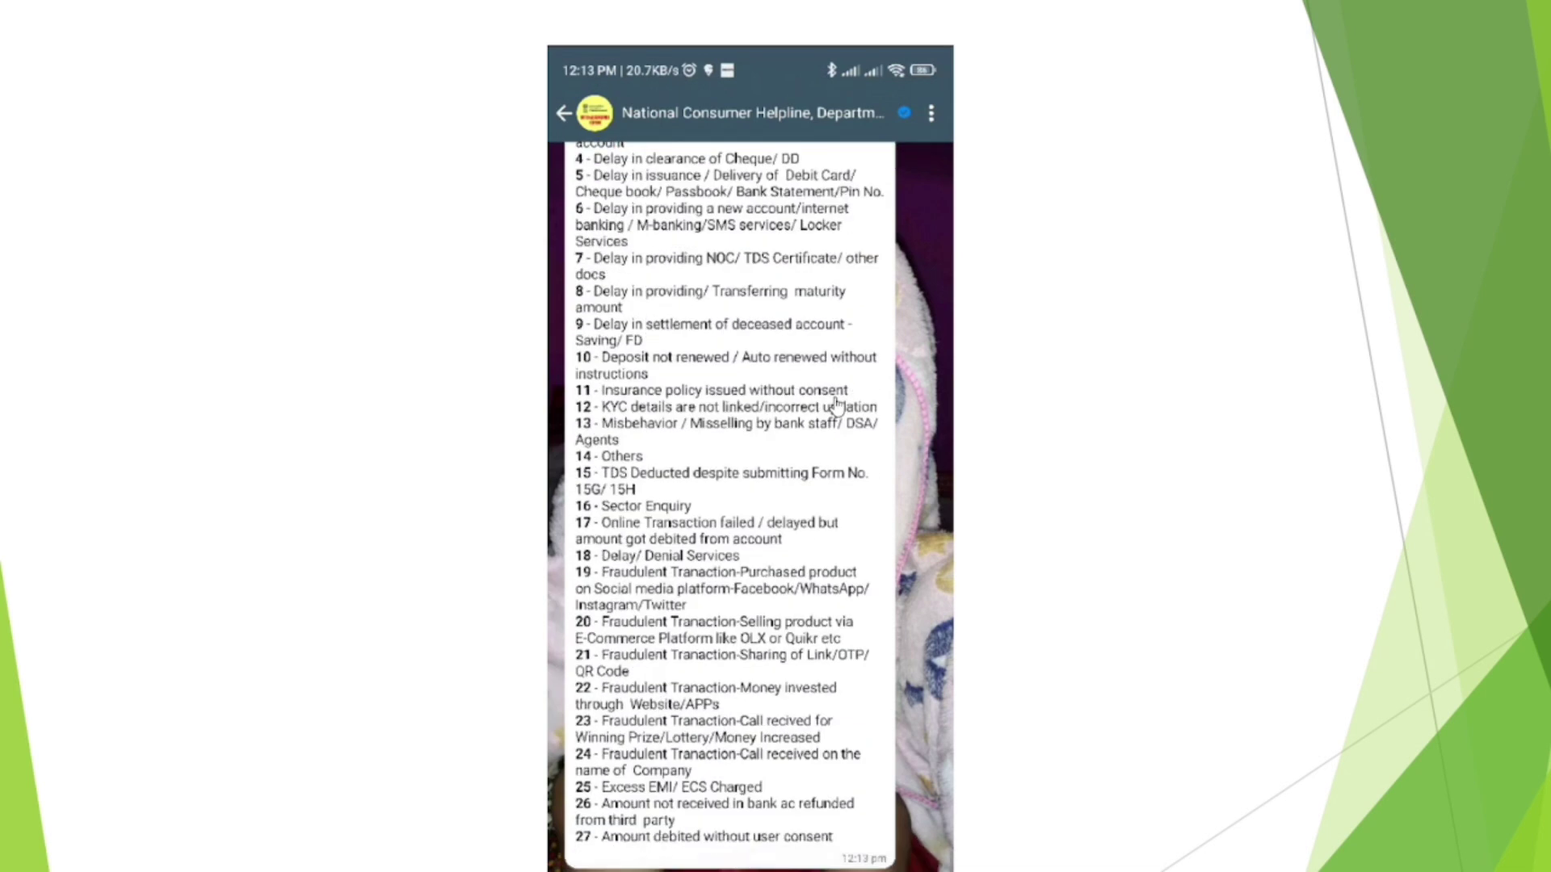
pyautogui.click(765, 869)
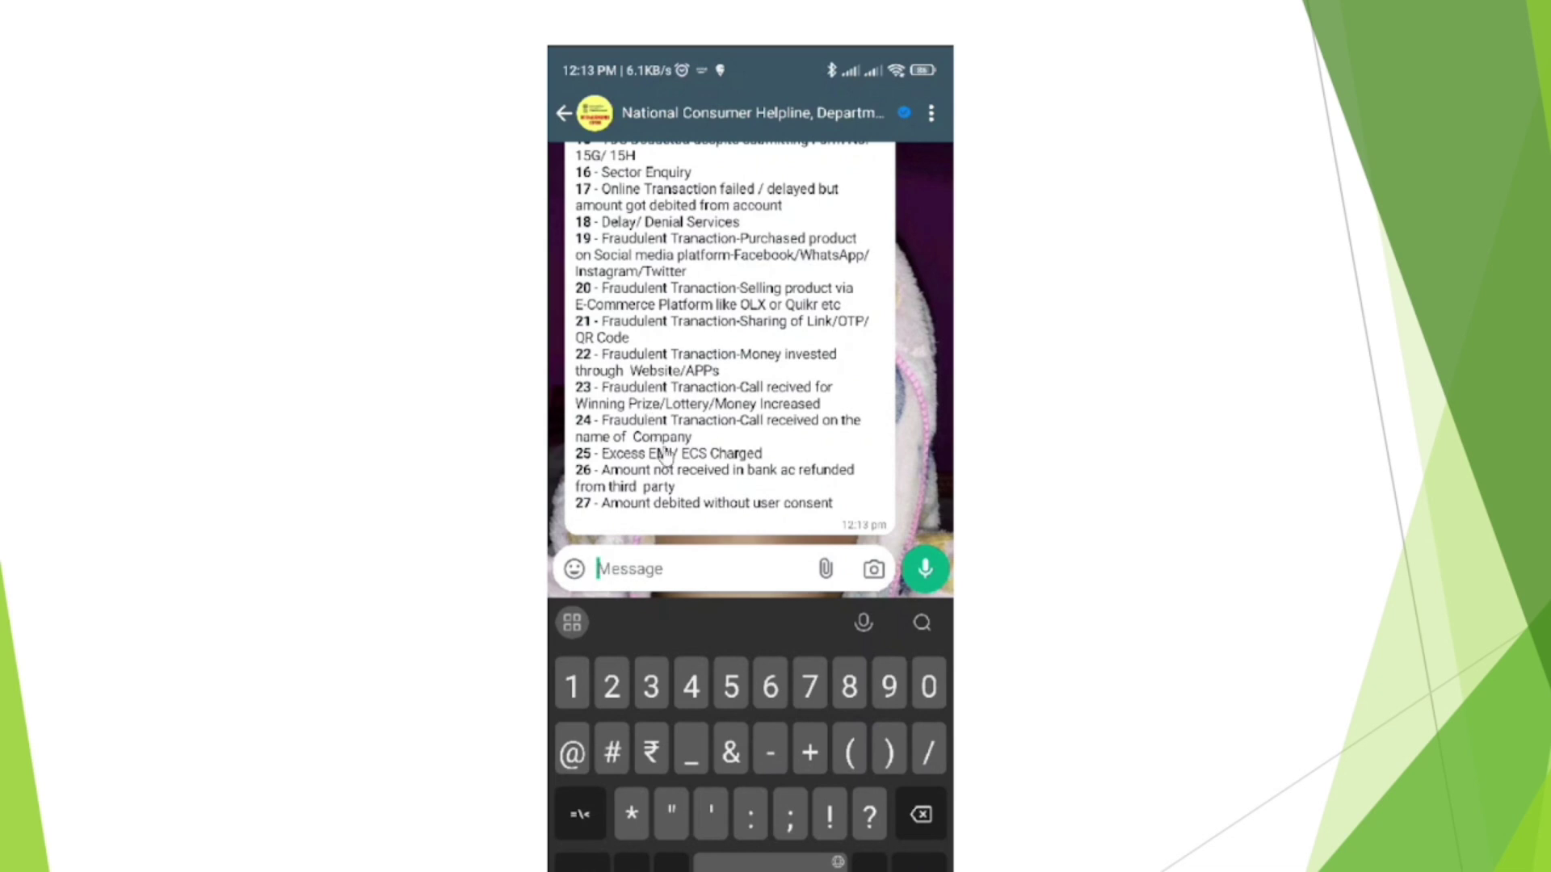
pyautogui.write('27')
pyautogui.click(924, 569)
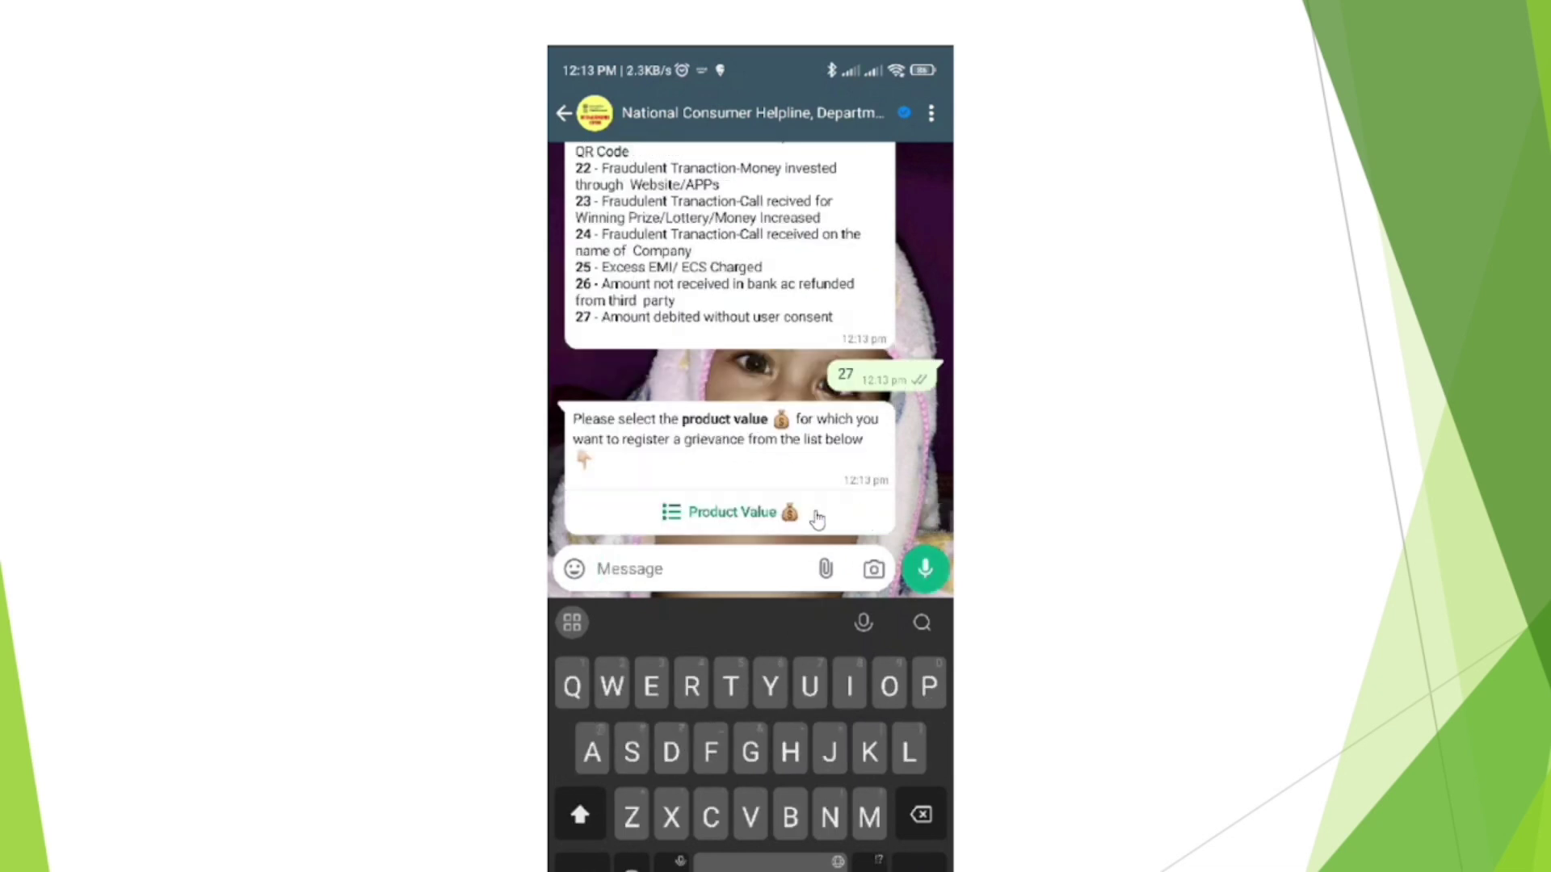
pyautogui.click(767, 502)
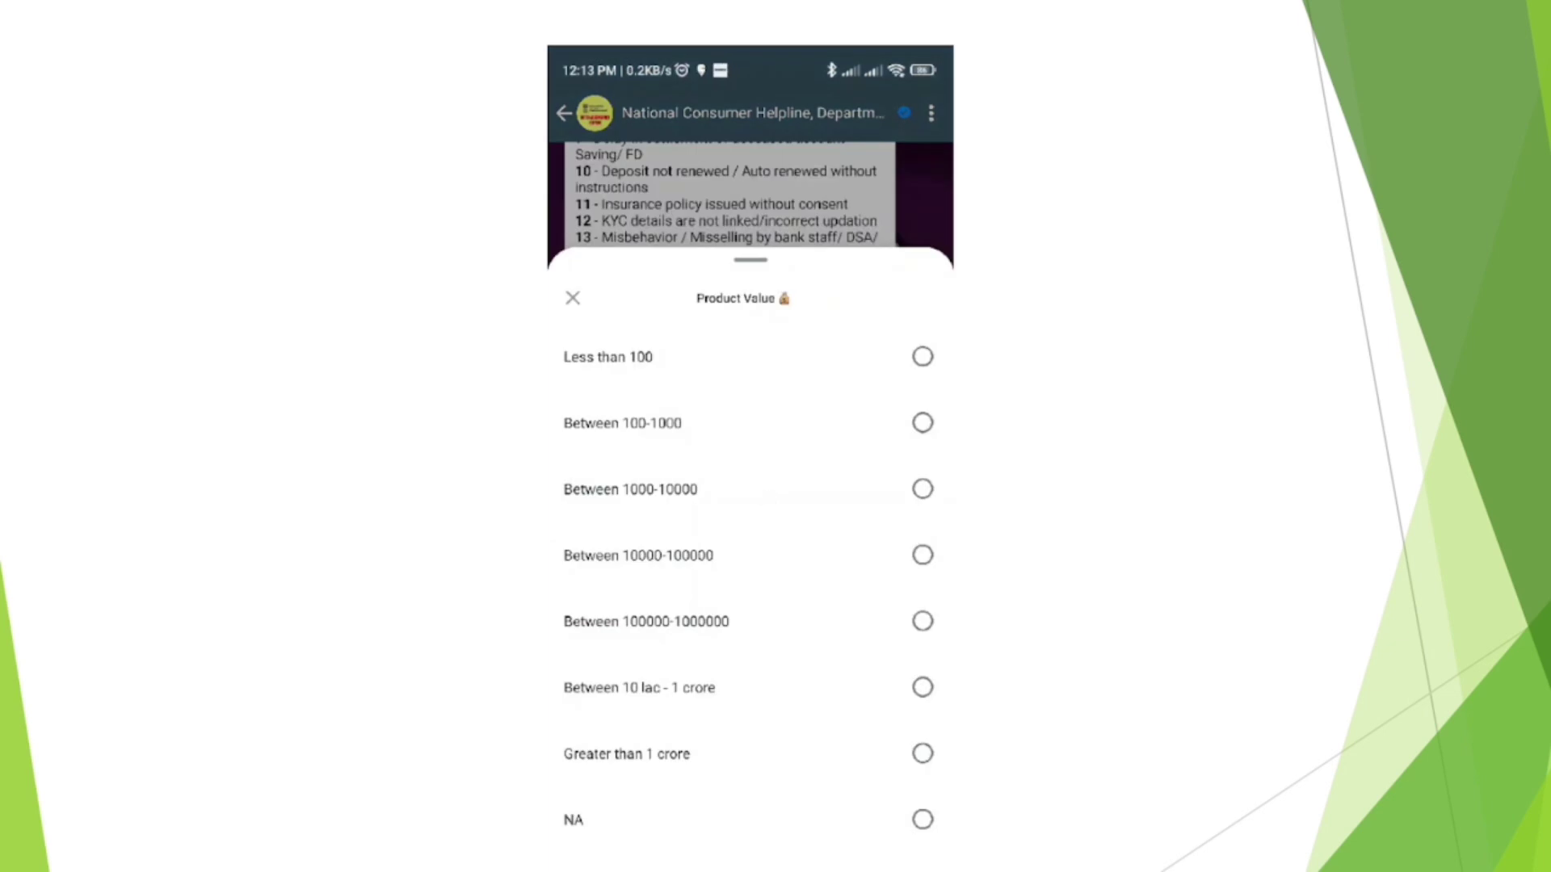
pyautogui.click(923, 555)
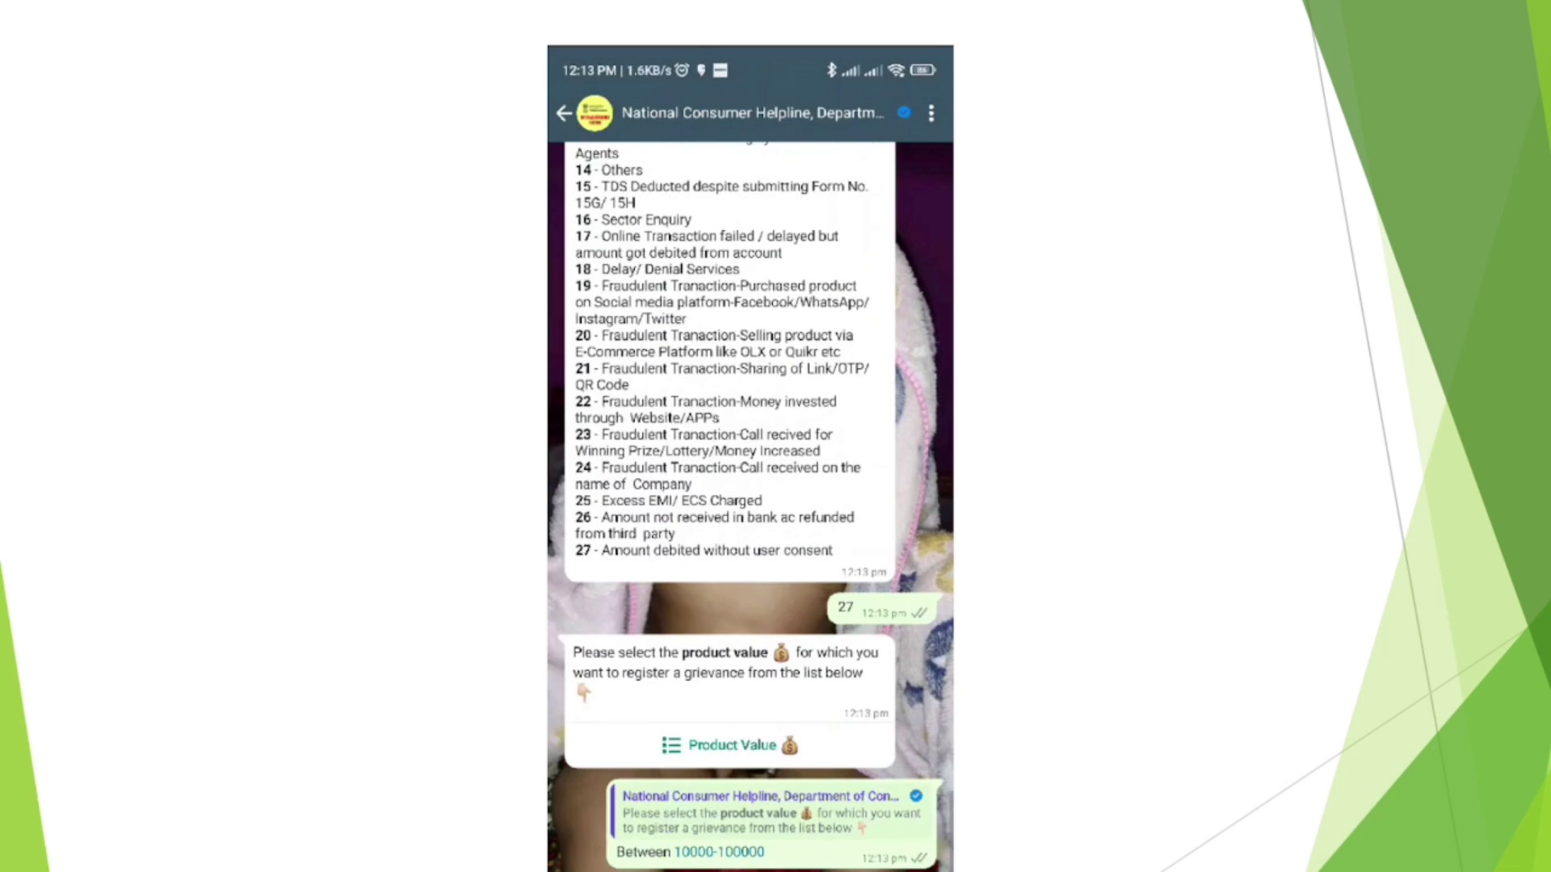
pyautogui.click(646, 568)
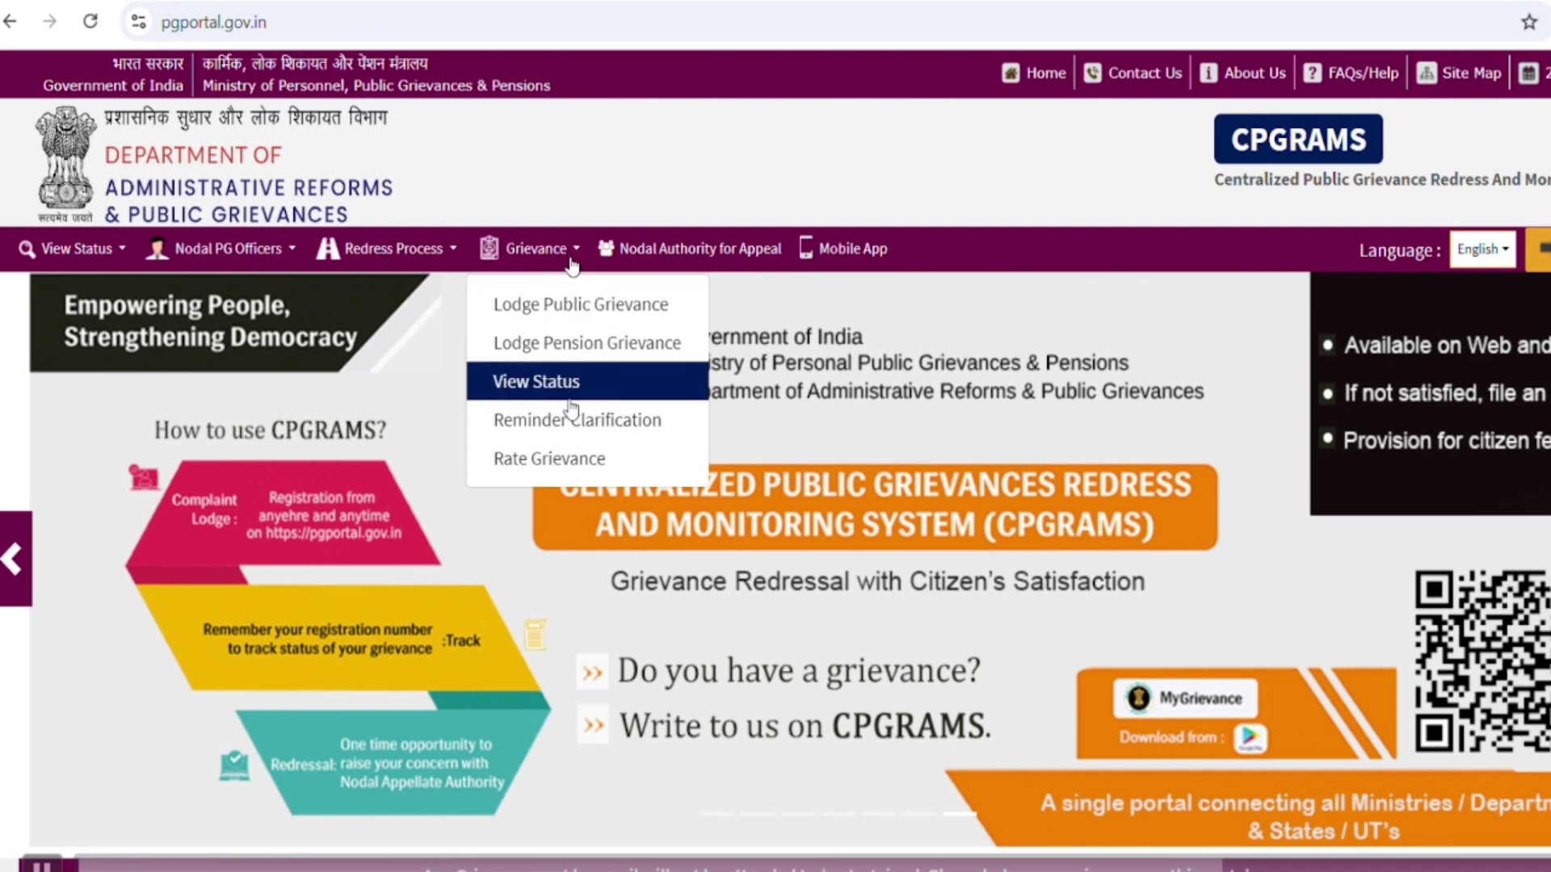
# Step: On the CPGRAMS portal, choose to lodge a public grievance and open the registration form for new users
pyautogui.click(581, 305)
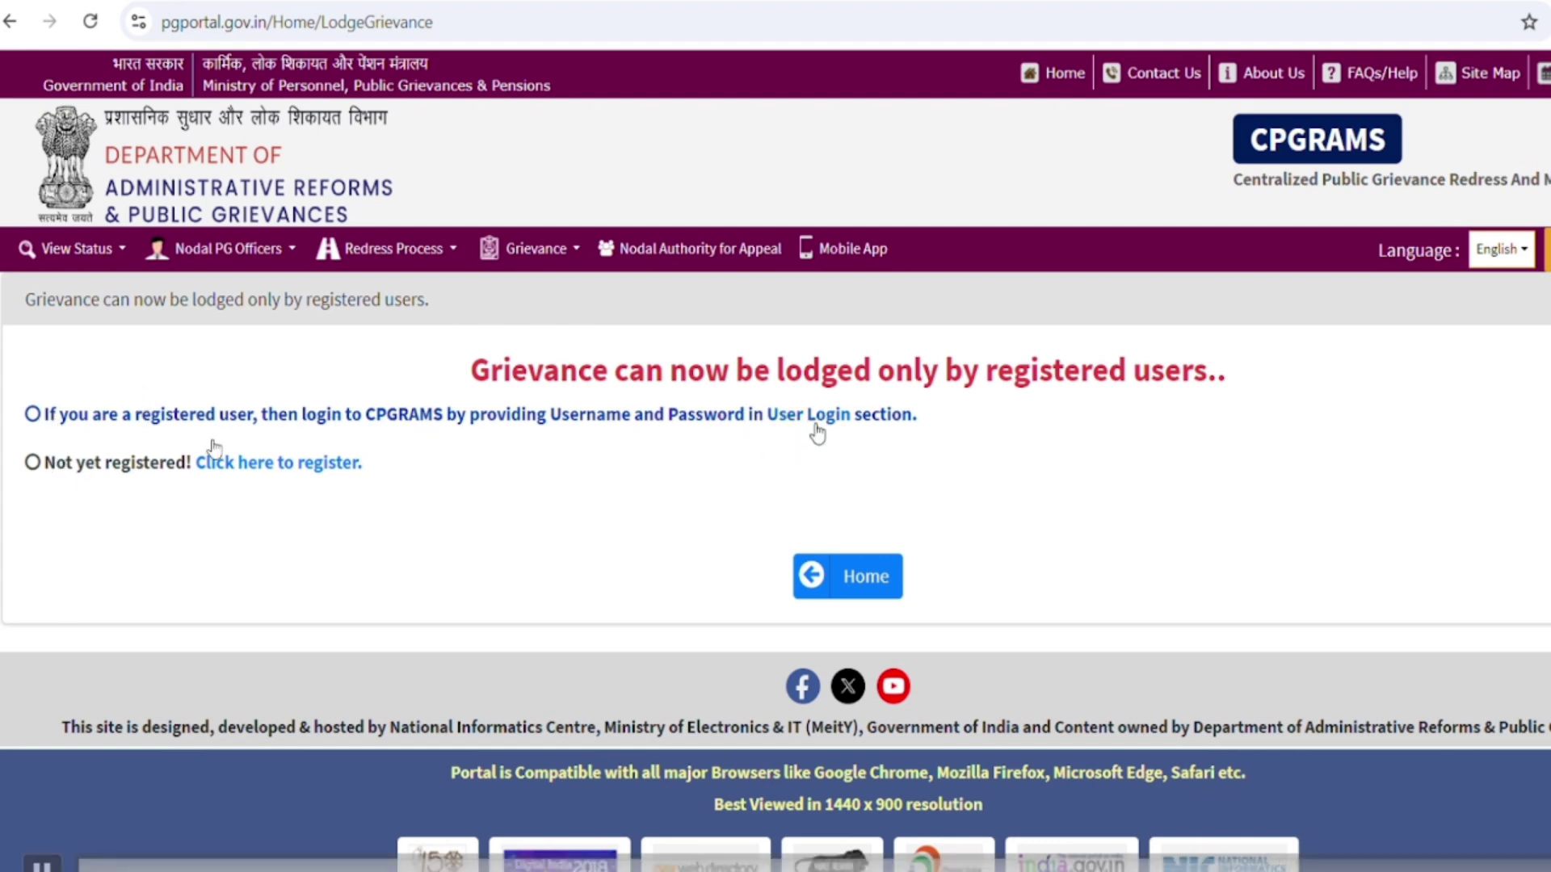
pyautogui.click(295, 464)
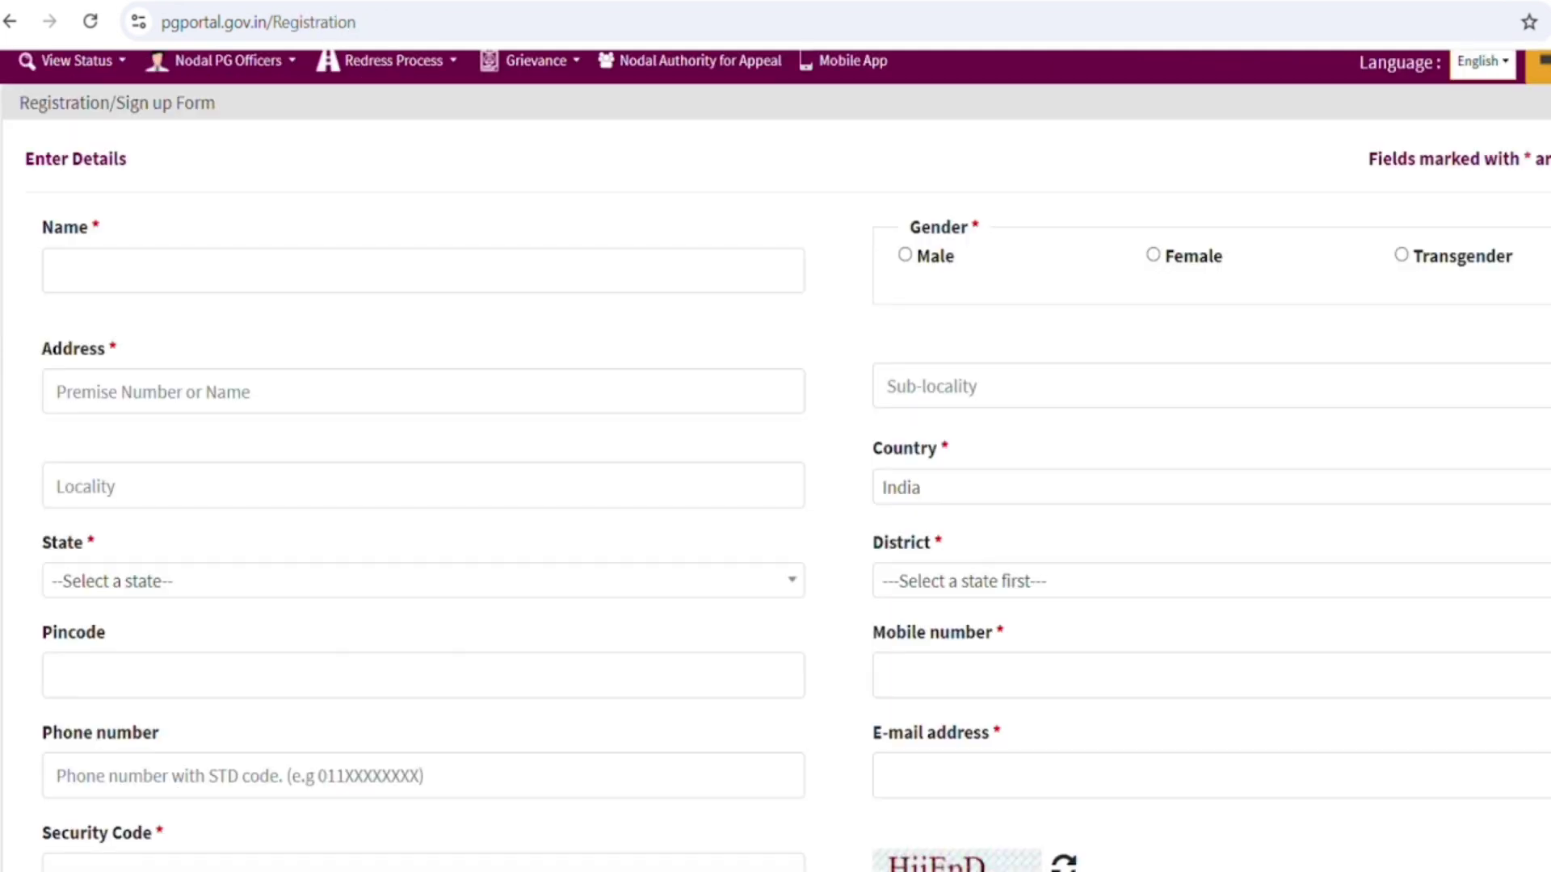